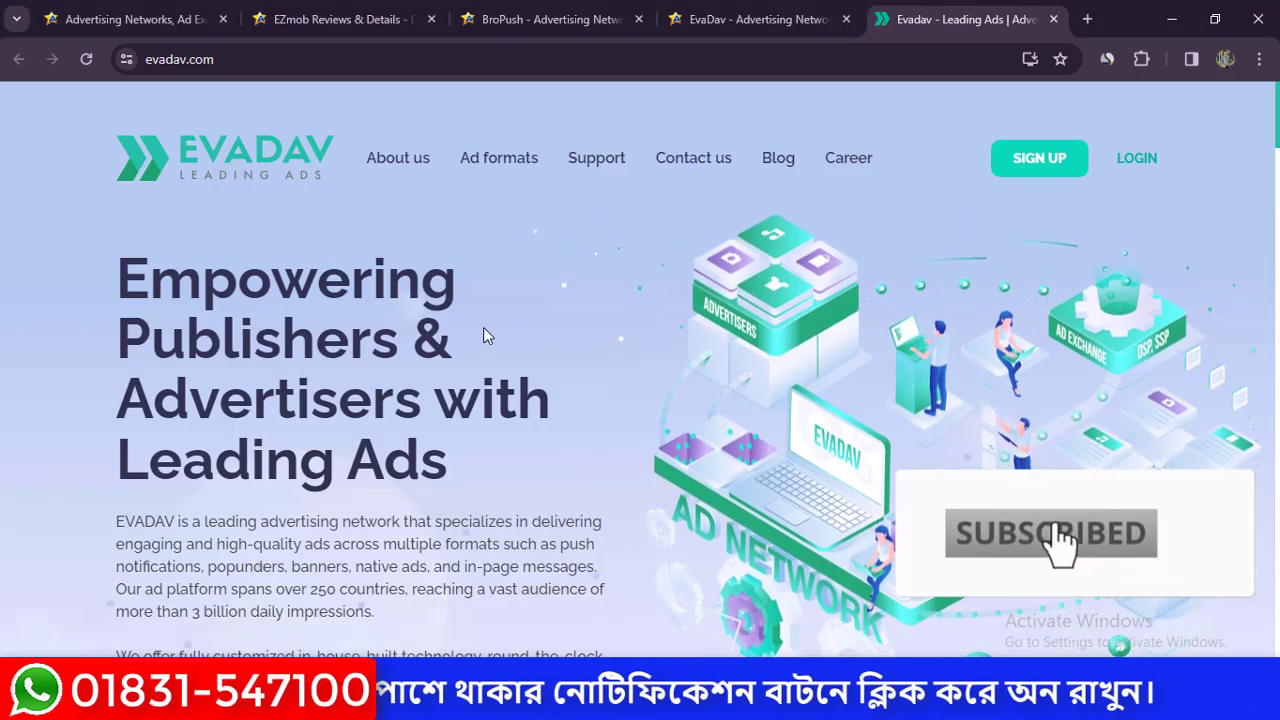
Highlight the LEADING AD NETWORK and AD FORMATS headings on the EvaDav homepage.
scroll(484, 334, "down", 5)
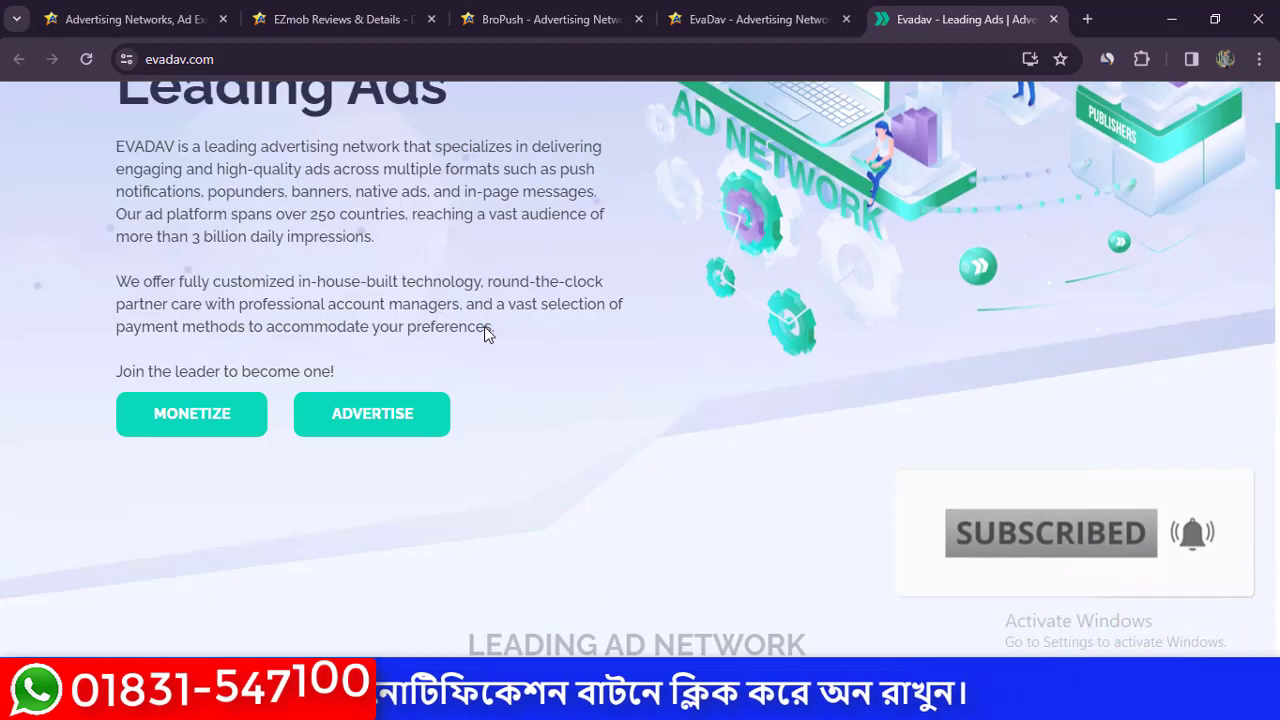
scroll(484, 334, "up", 1)
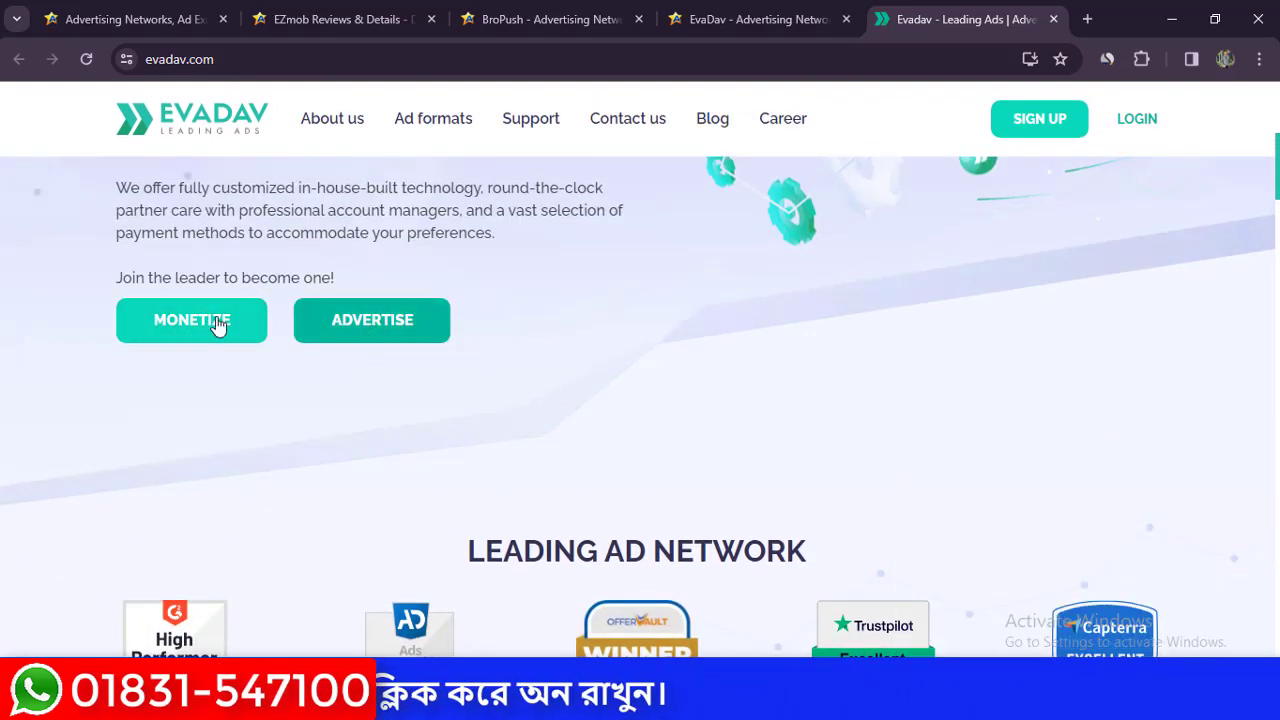
scroll(630, 330, "down", 2)
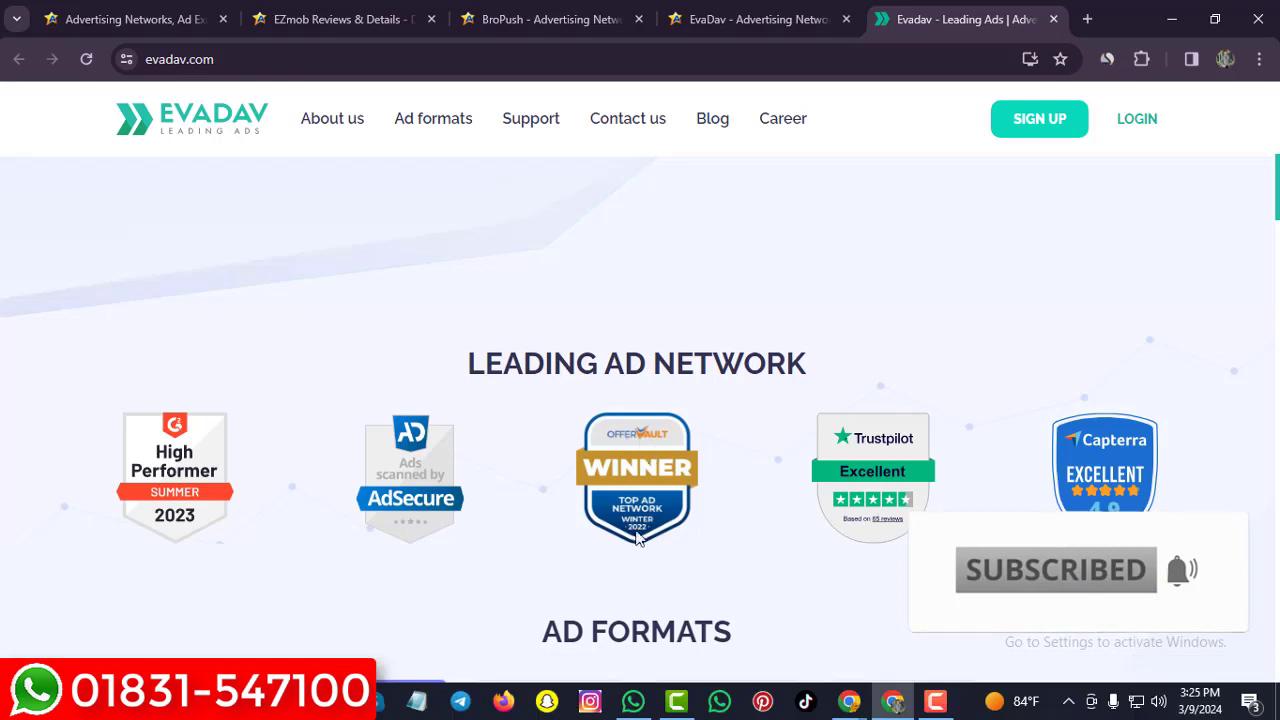
left_click_drag(462, 364, 849, 374)
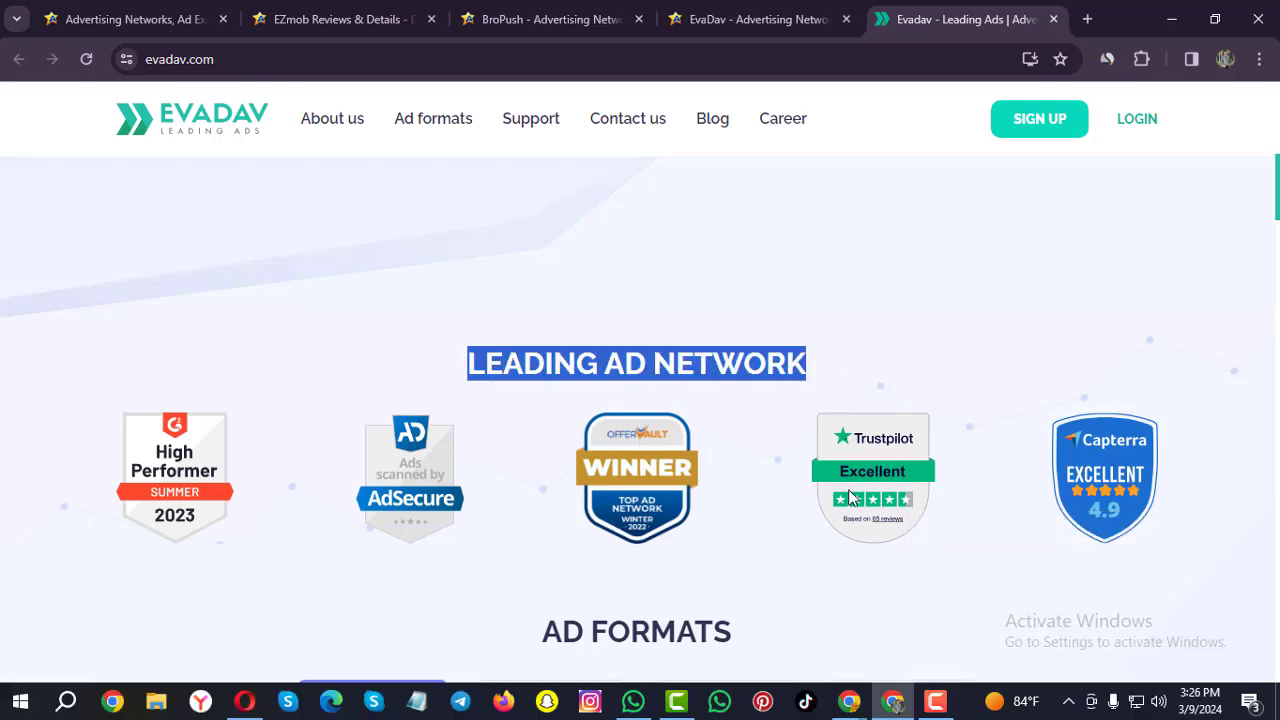
scroll(777, 471, "down", 3)
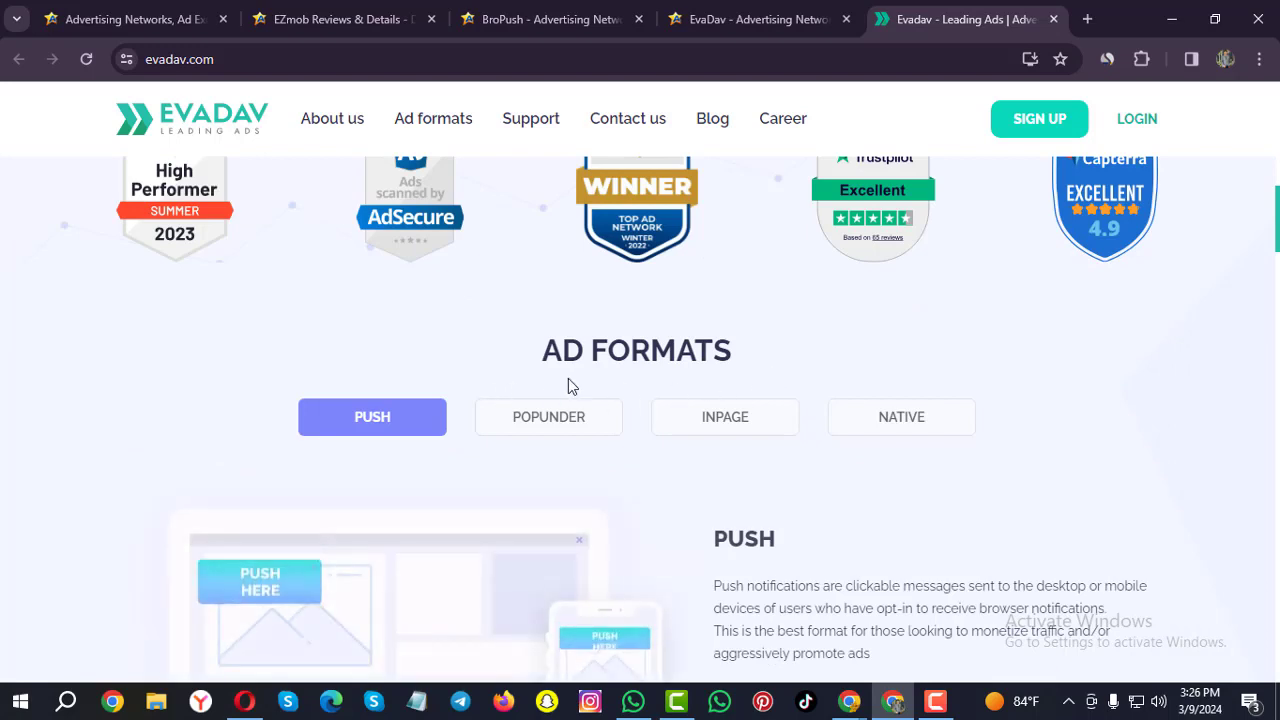
left_click_drag(545, 360, 771, 357)
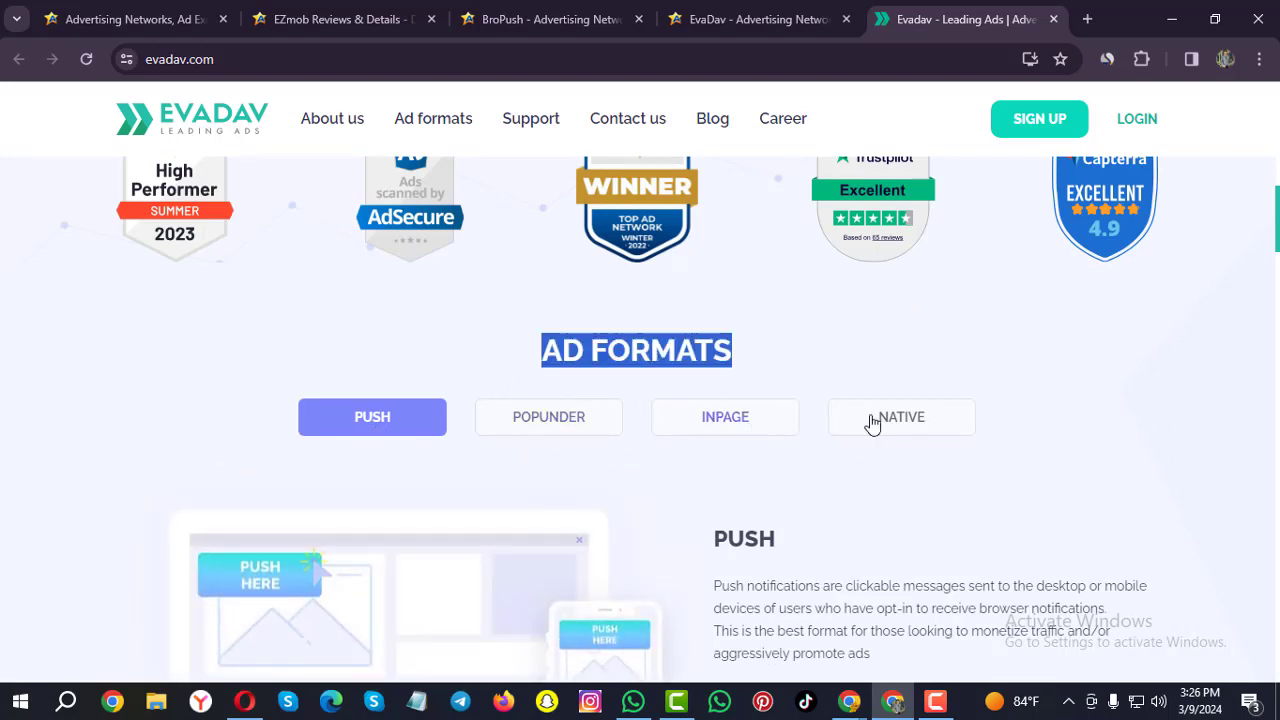
Browse the Popunder, Inpage and Native format descriptions, then return to Push.
scroll(916, 418, "down", 3)
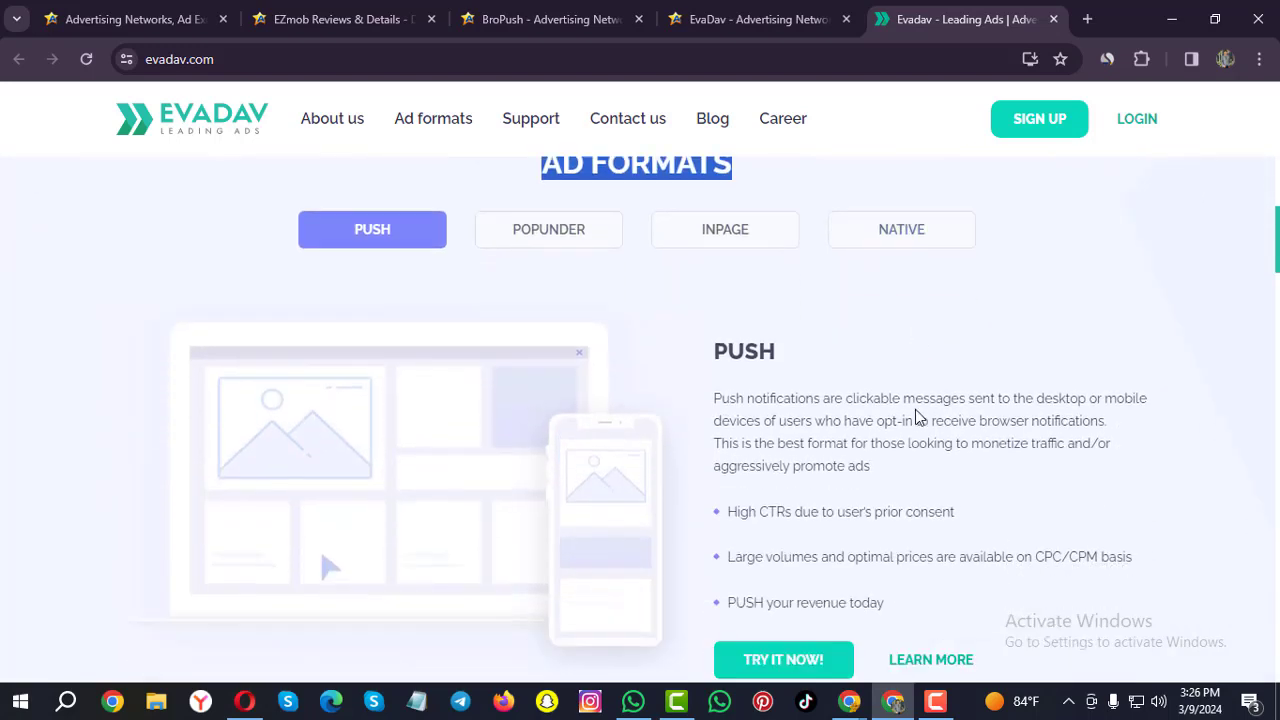
scroll(601, 446, "up", 3)
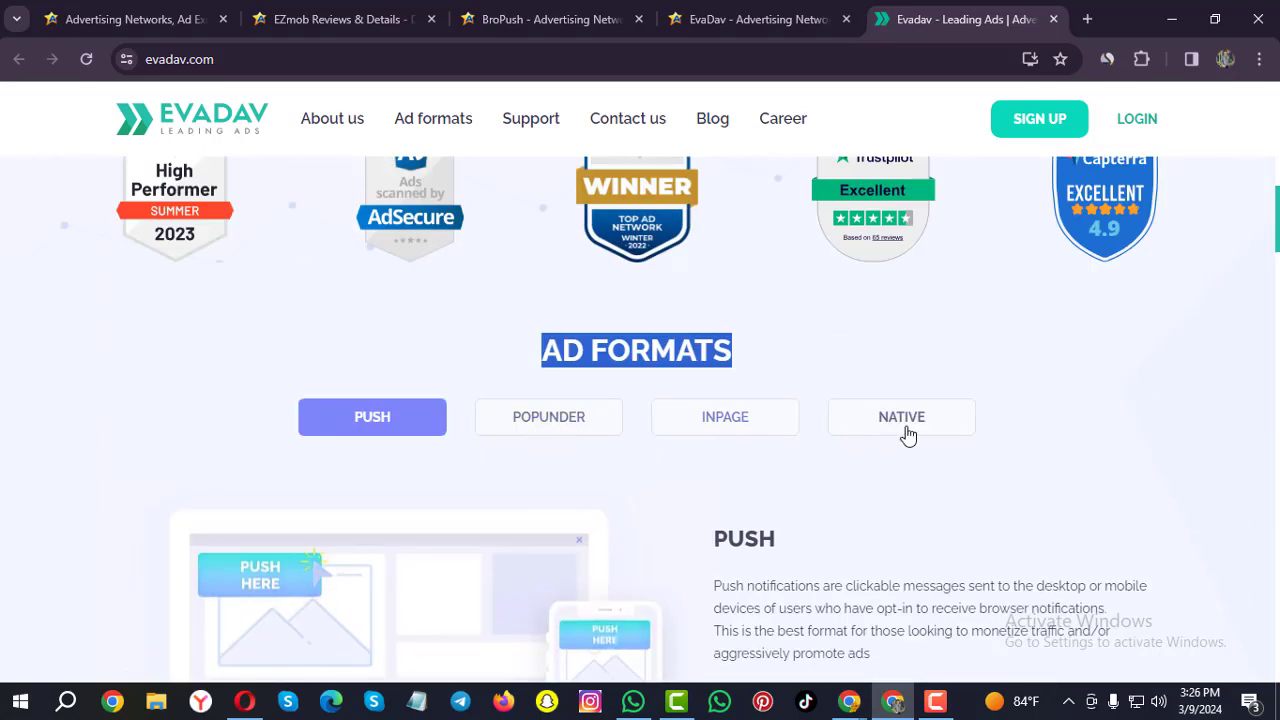
scroll(818, 508, "down", 2)
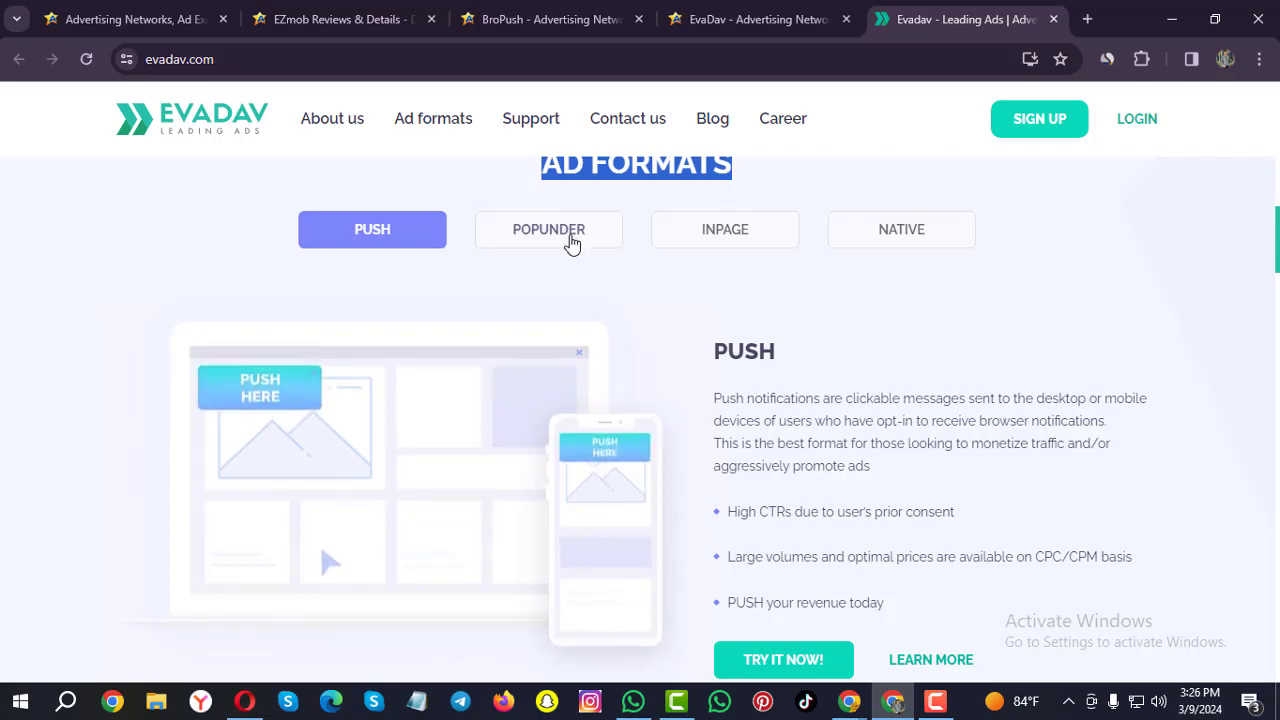
left_click(569, 240)
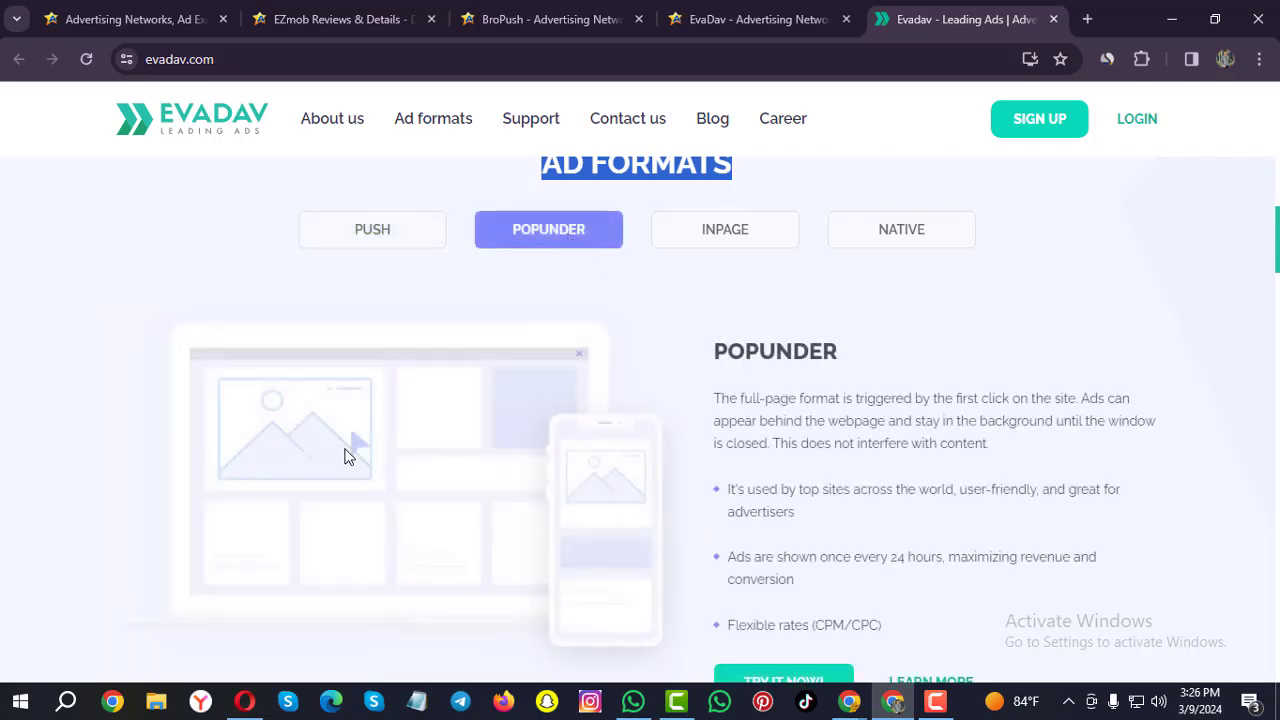
left_click(737, 229)
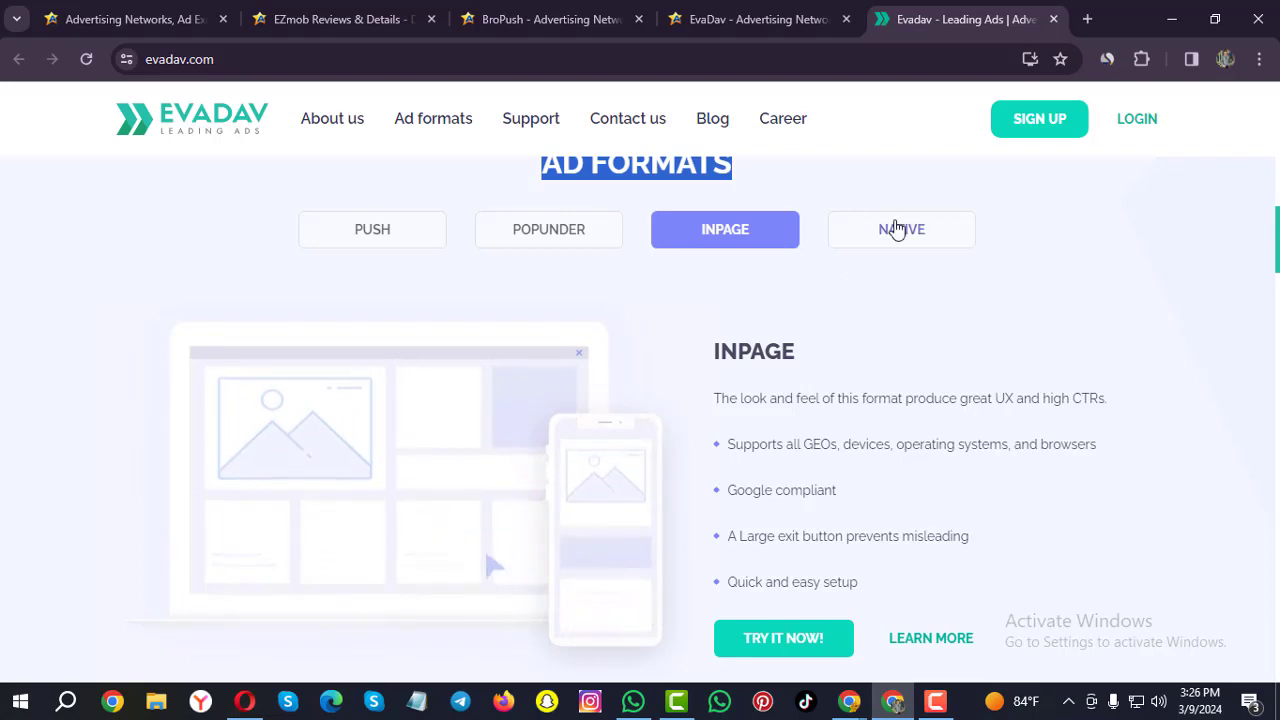
left_click(896, 229)
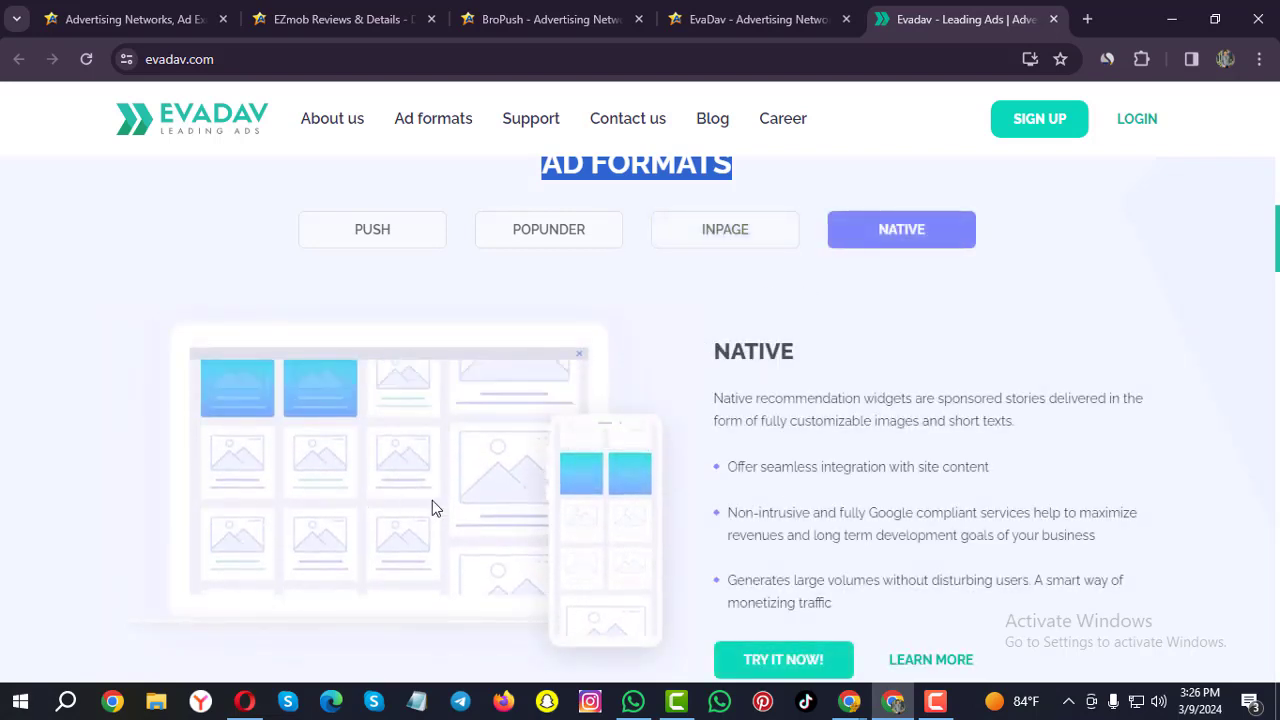
left_click(368, 238)
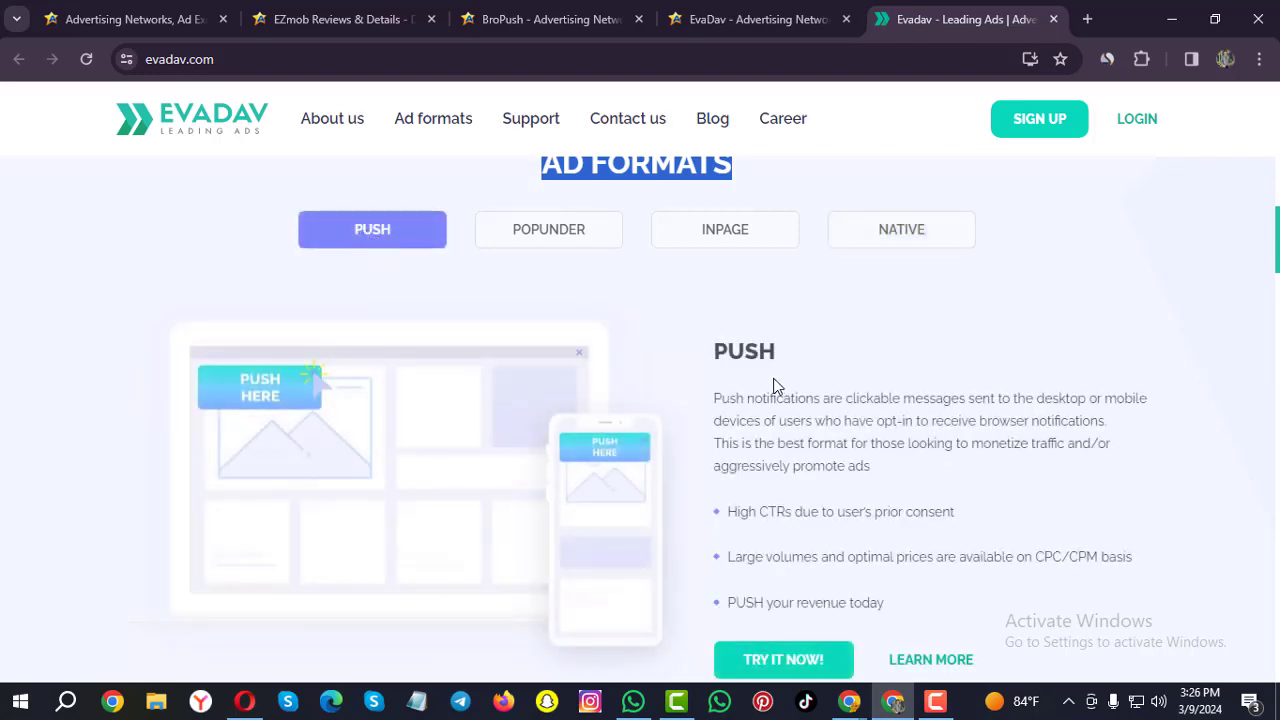
scroll(786, 386, "down", 1)
Read through Benefits, Our Strong Numbers, support and Payment Methods, then go to Sign Up.
scroll(787, 388, "down", 3)
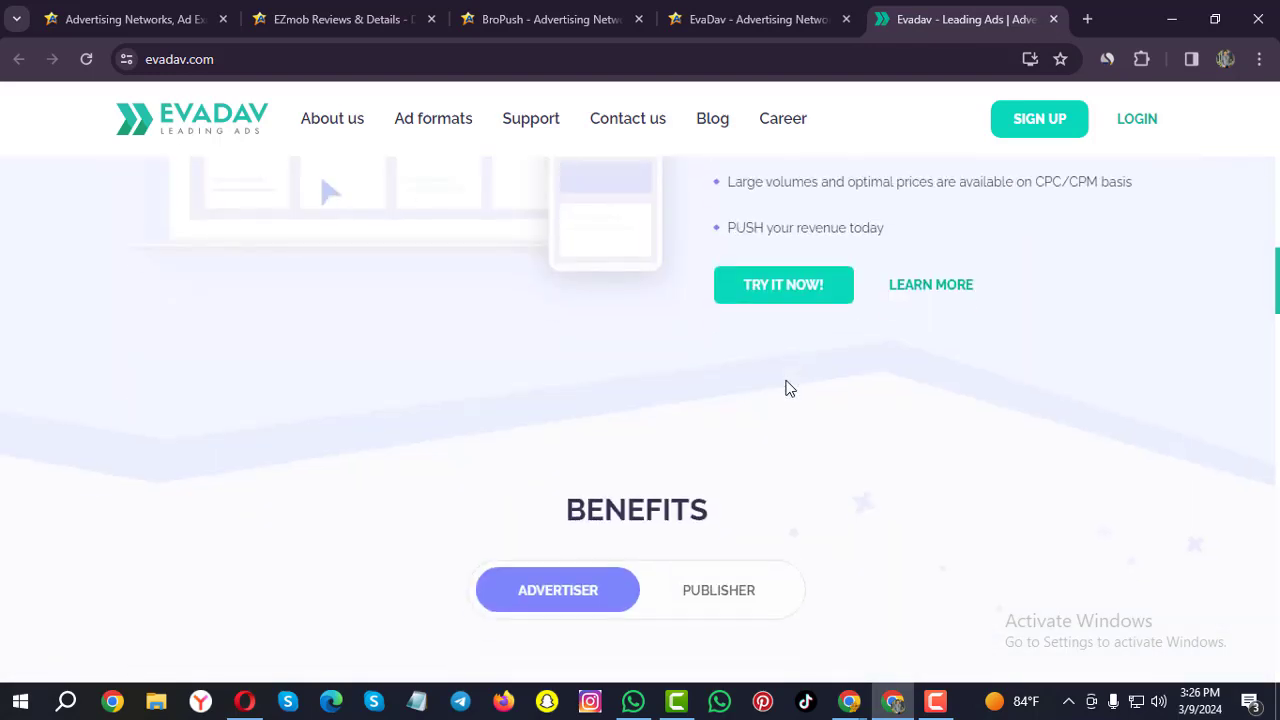
scroll(786, 388, "down", 3)
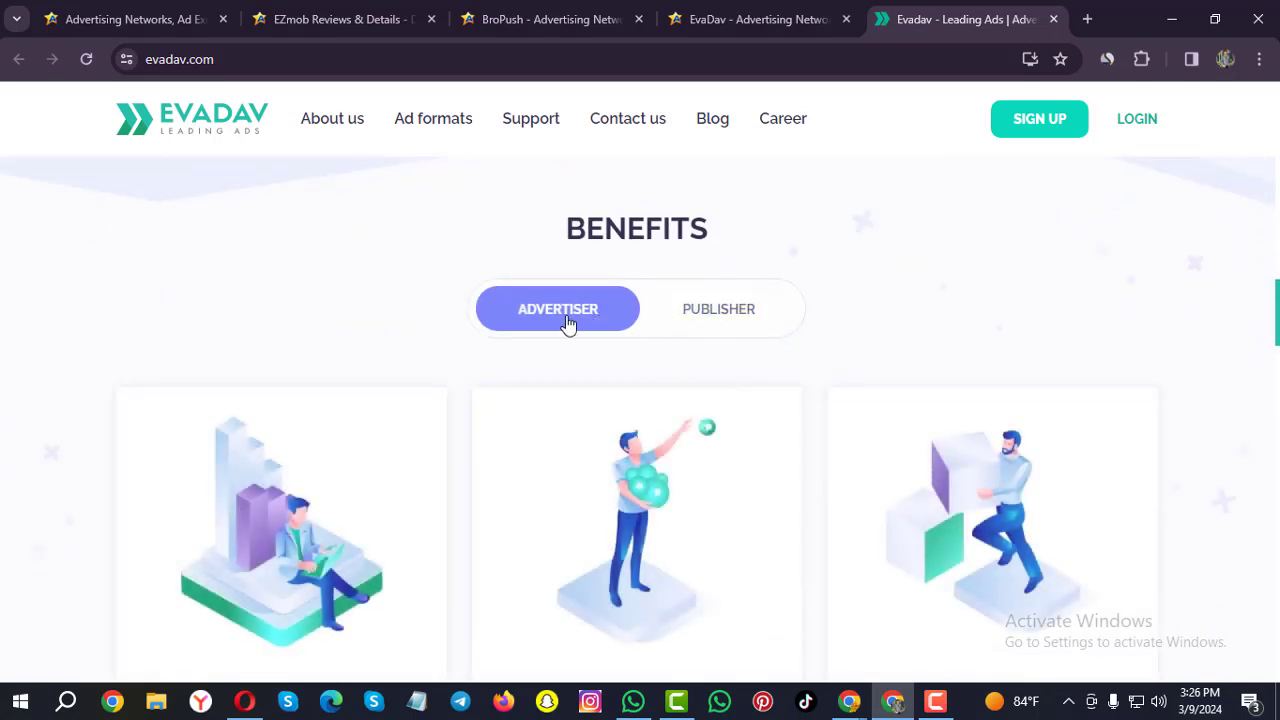
scroll(822, 345, "down", 3)
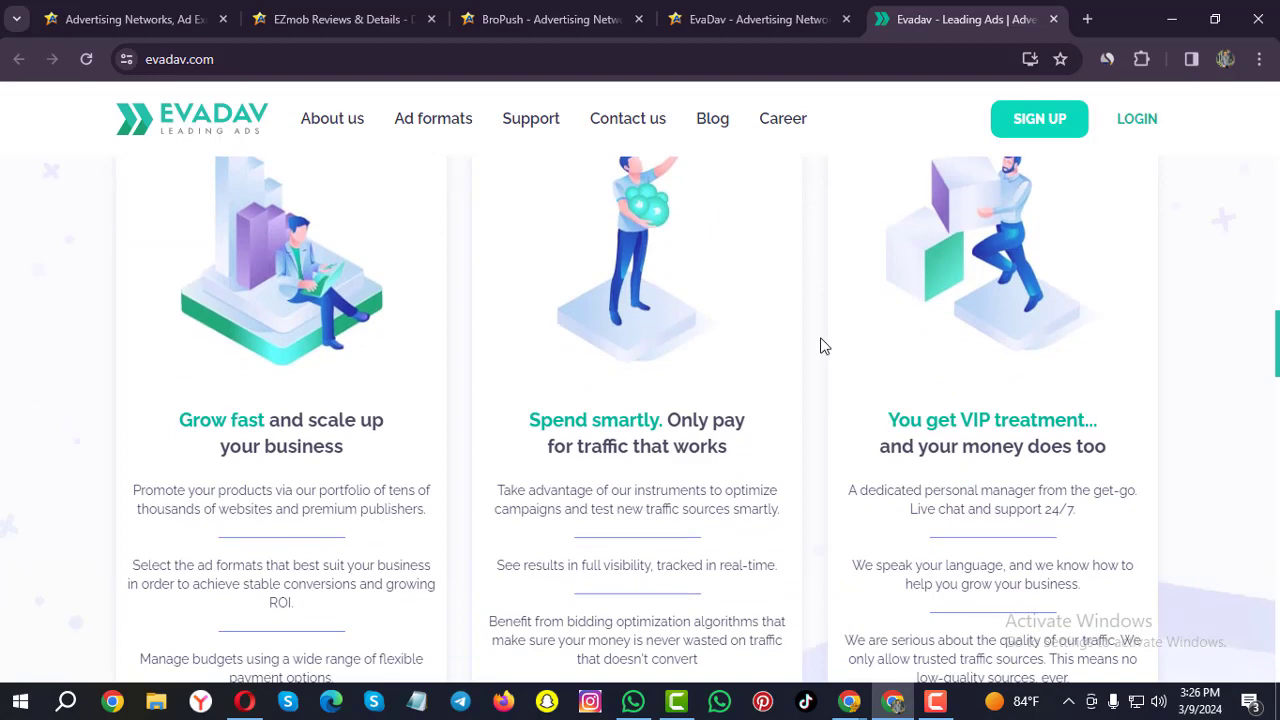
scroll(823, 346, "down", 4)
scroll(315, 380, "up", 4)
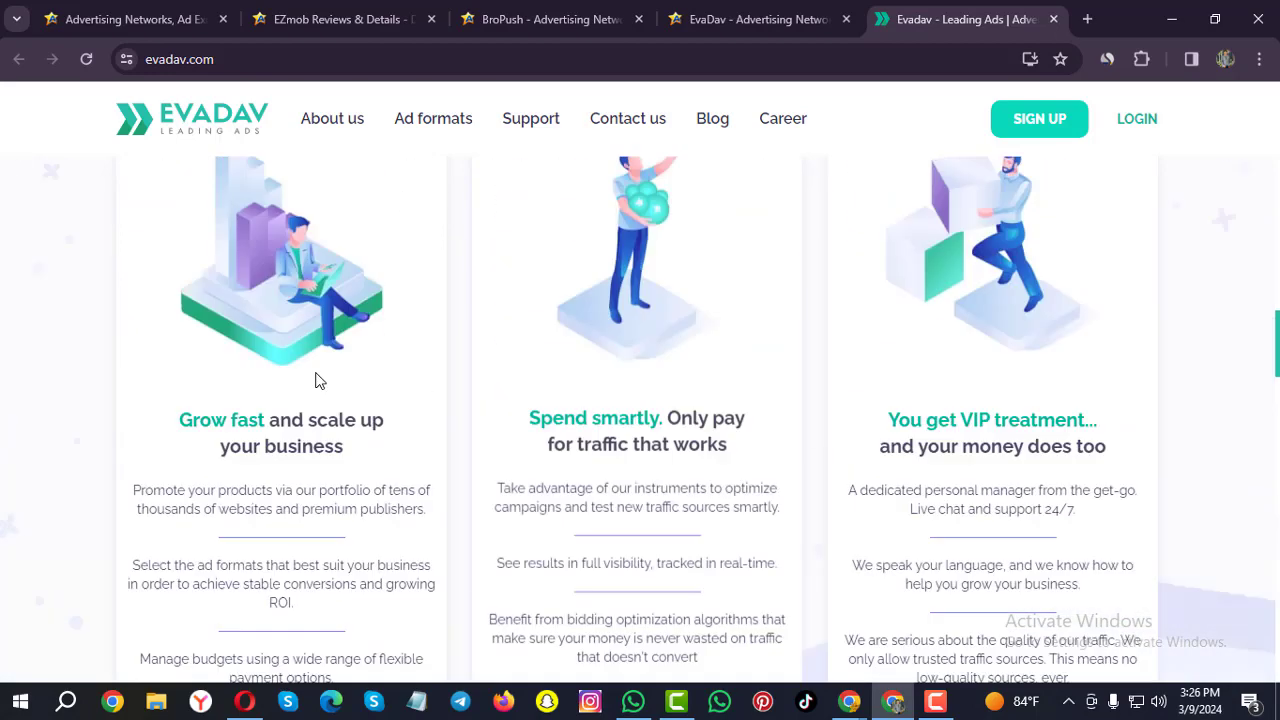
scroll(400, 301, "down", 6)
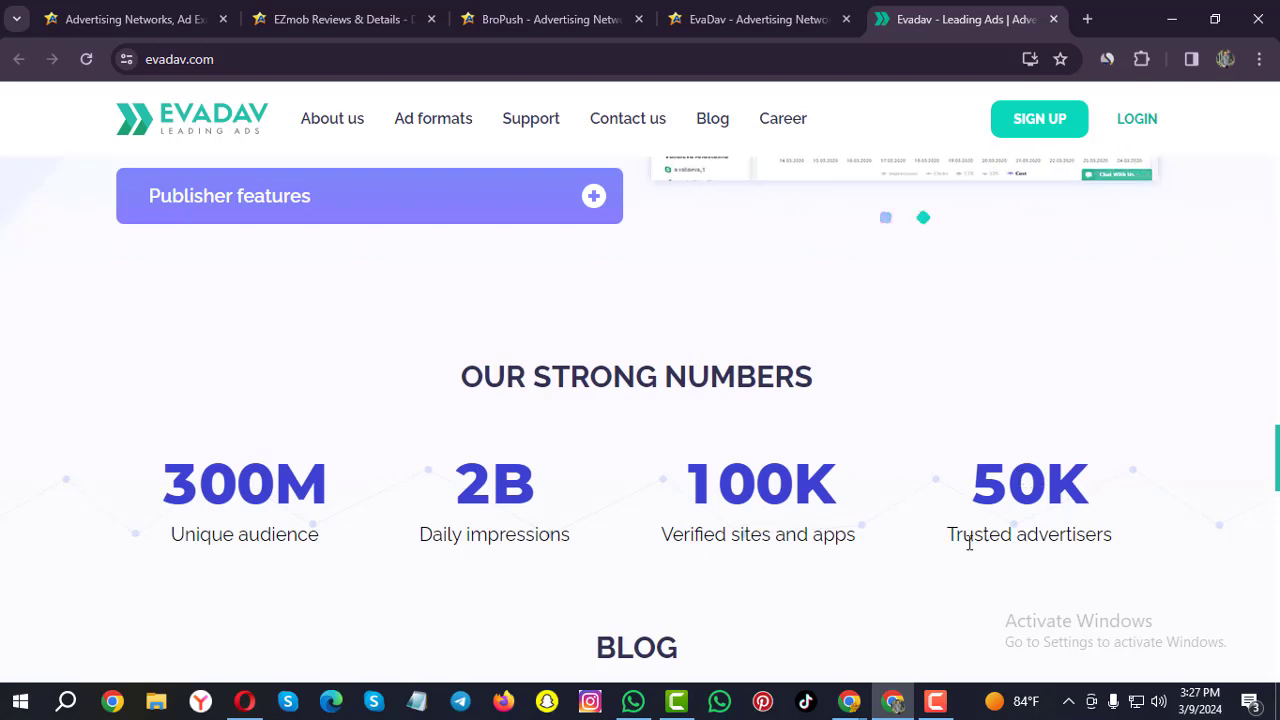
scroll(772, 577, "down", 6)
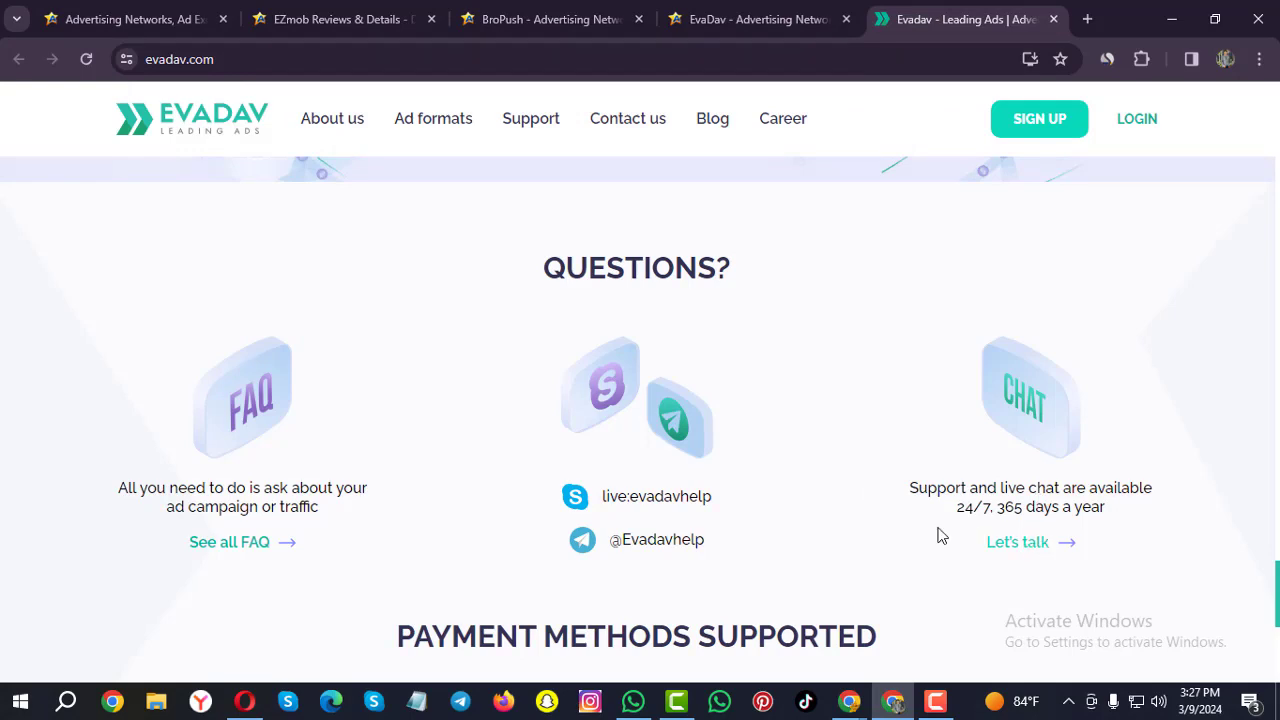
scroll(760, 480, "down", 5)
scroll(758, 470, "up", 2)
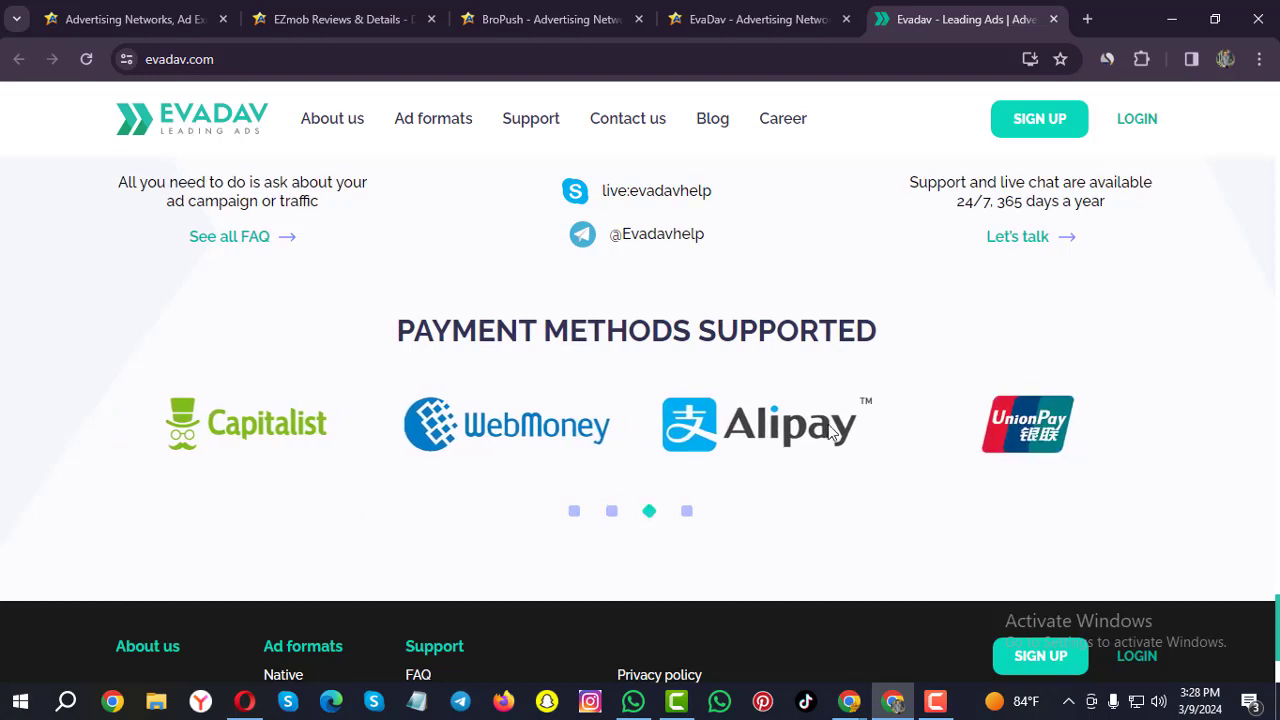
scroll(830, 430, "up", 2)
left_click(1046, 123)
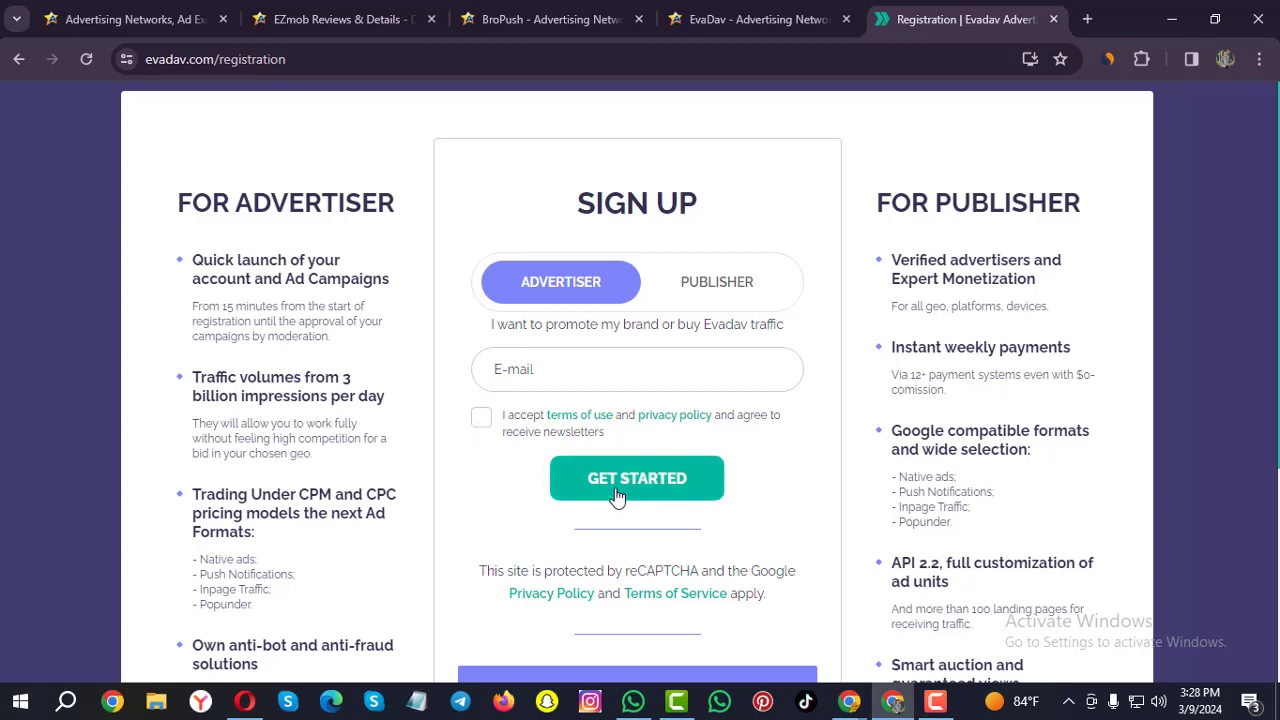
Register as an advertiser using the saved e-mail address with the terms of use accepted.
scroll(616, 491, "down", 2)
scroll(617, 497, "down", 1)
scroll(610, 488, "up", 3)
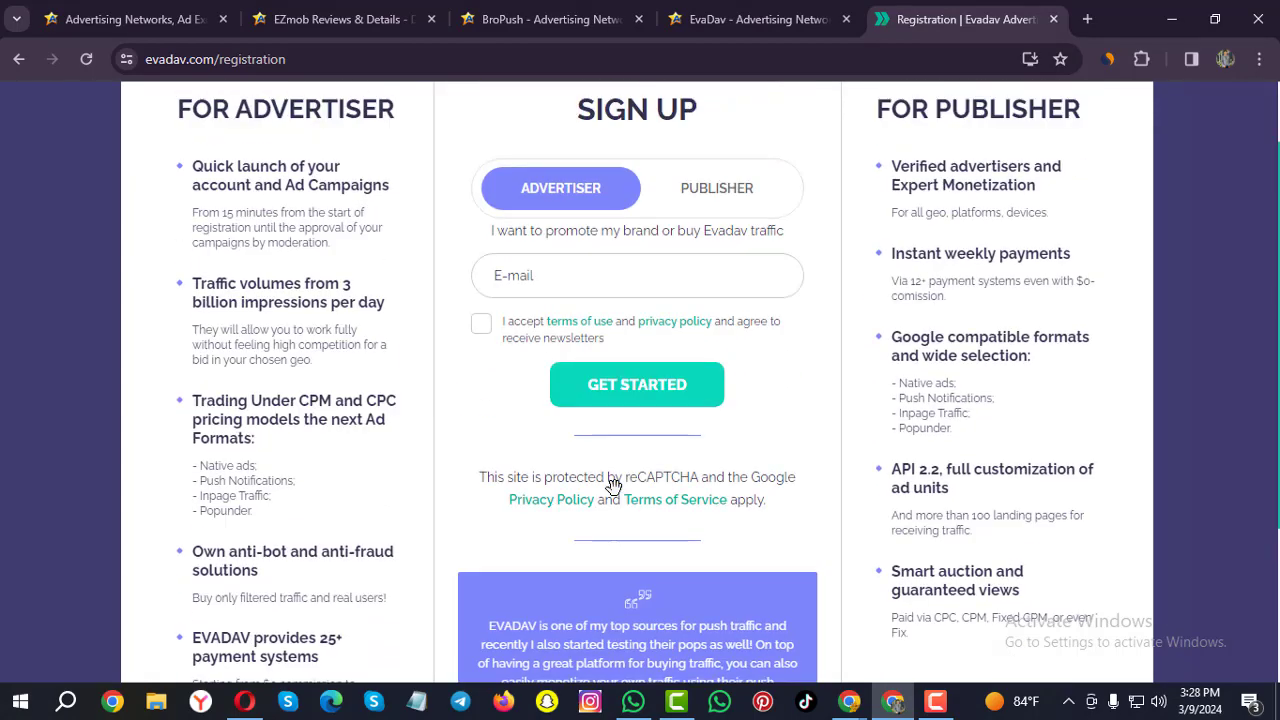
left_click(587, 371)
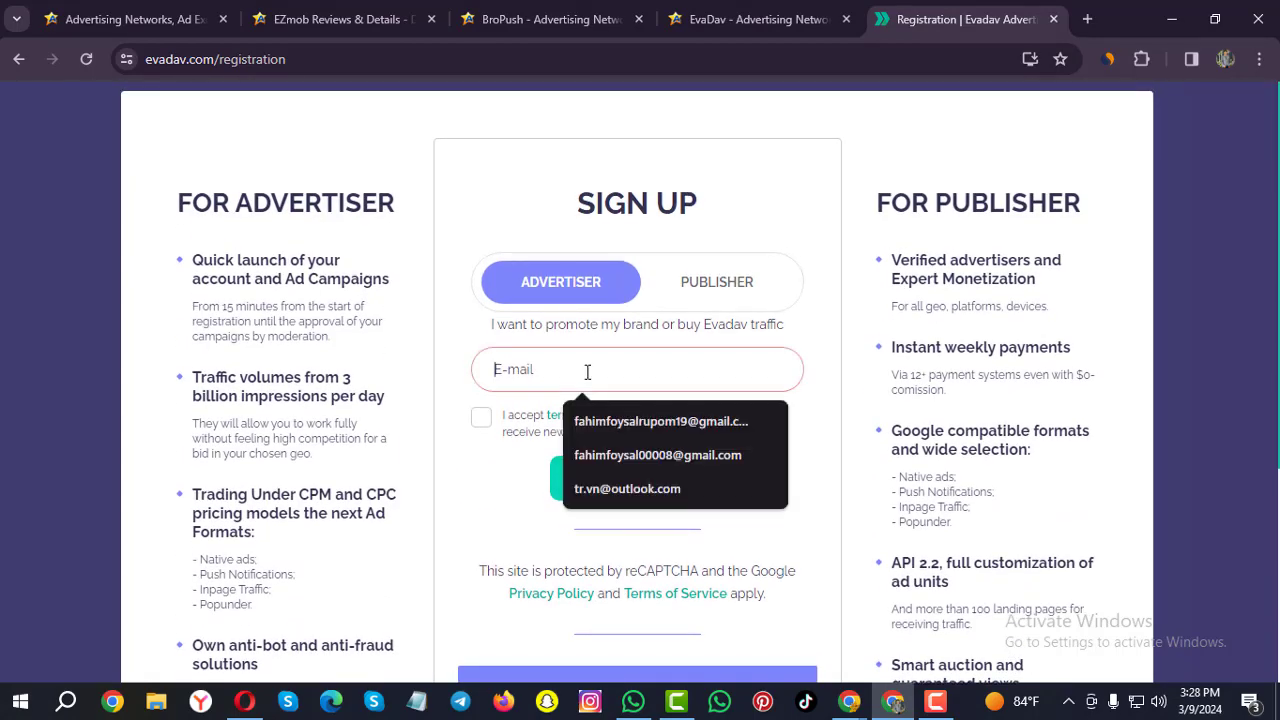
left_click(684, 422)
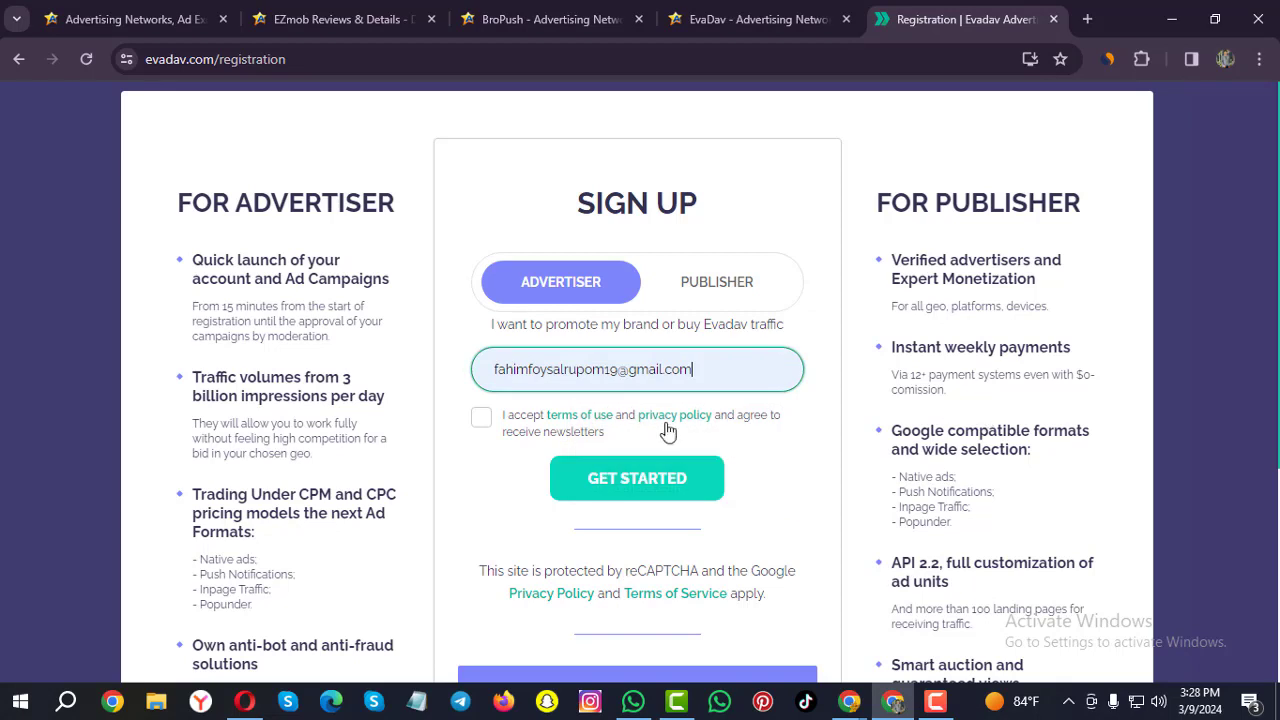
left_click(482, 420)
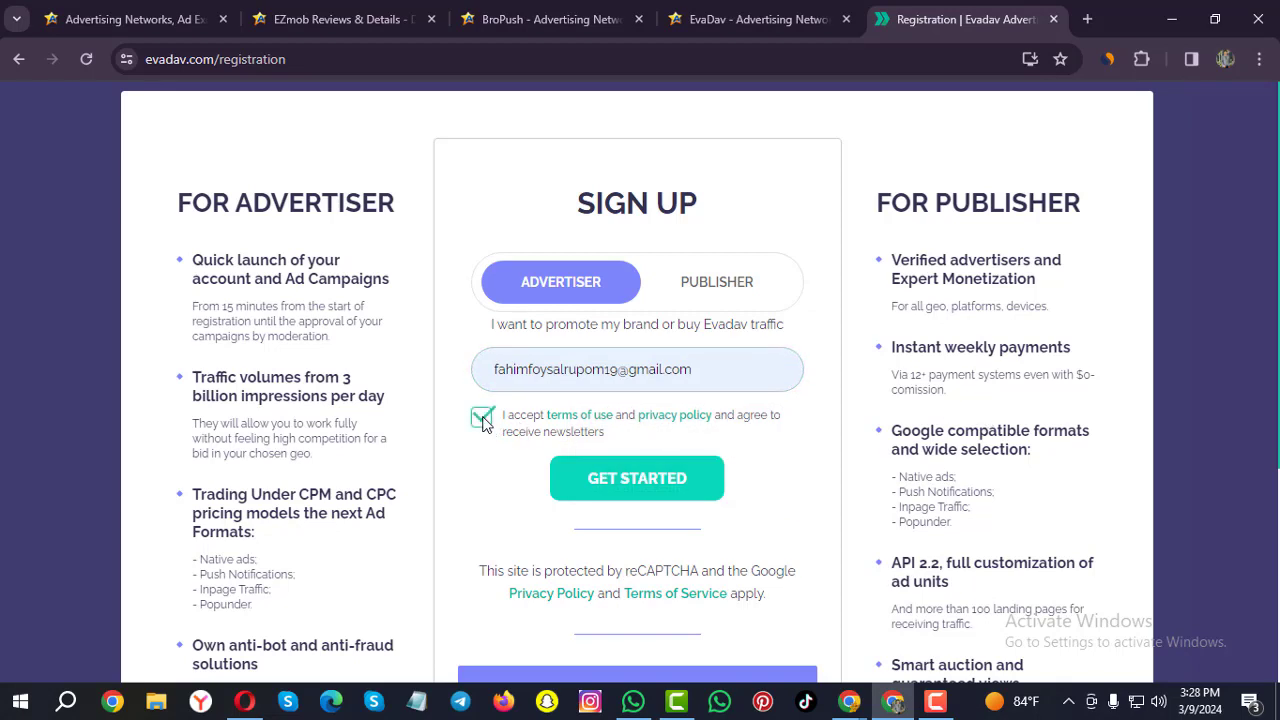
left_click(624, 484)
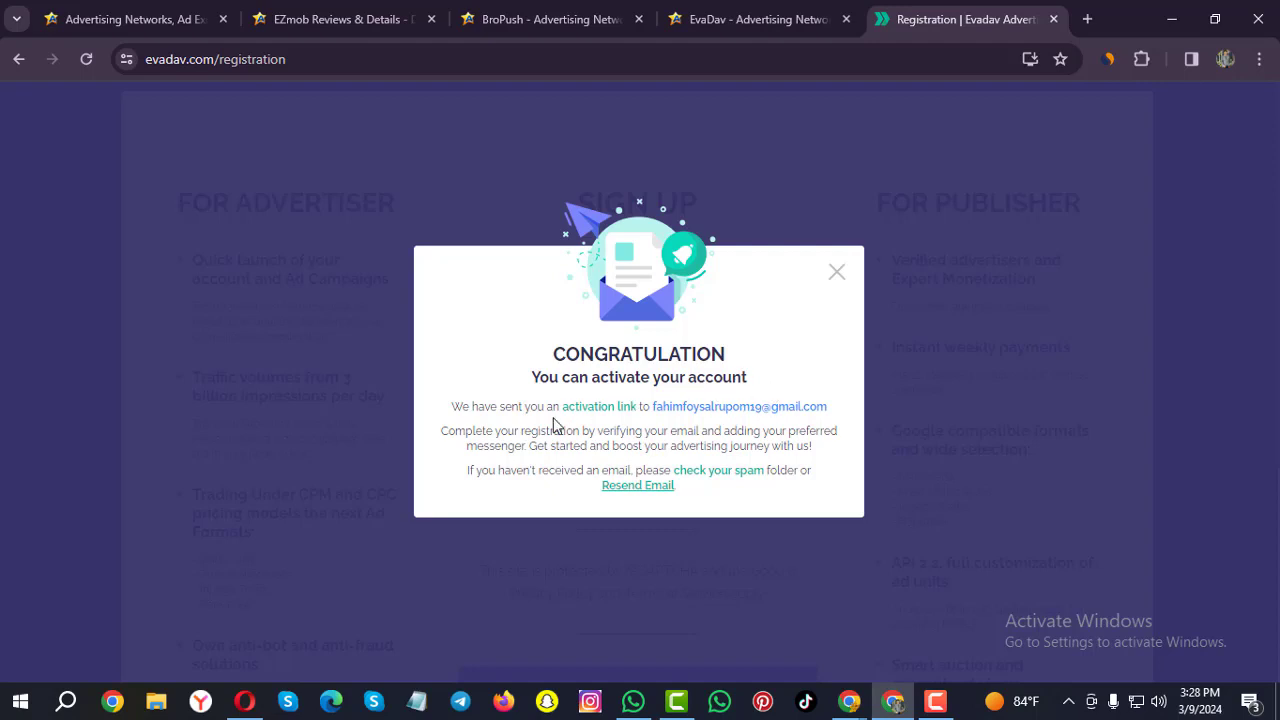
Open the 'Verify your email' message in Gmail and confirm the EvaDav address.
left_click(743, 531)
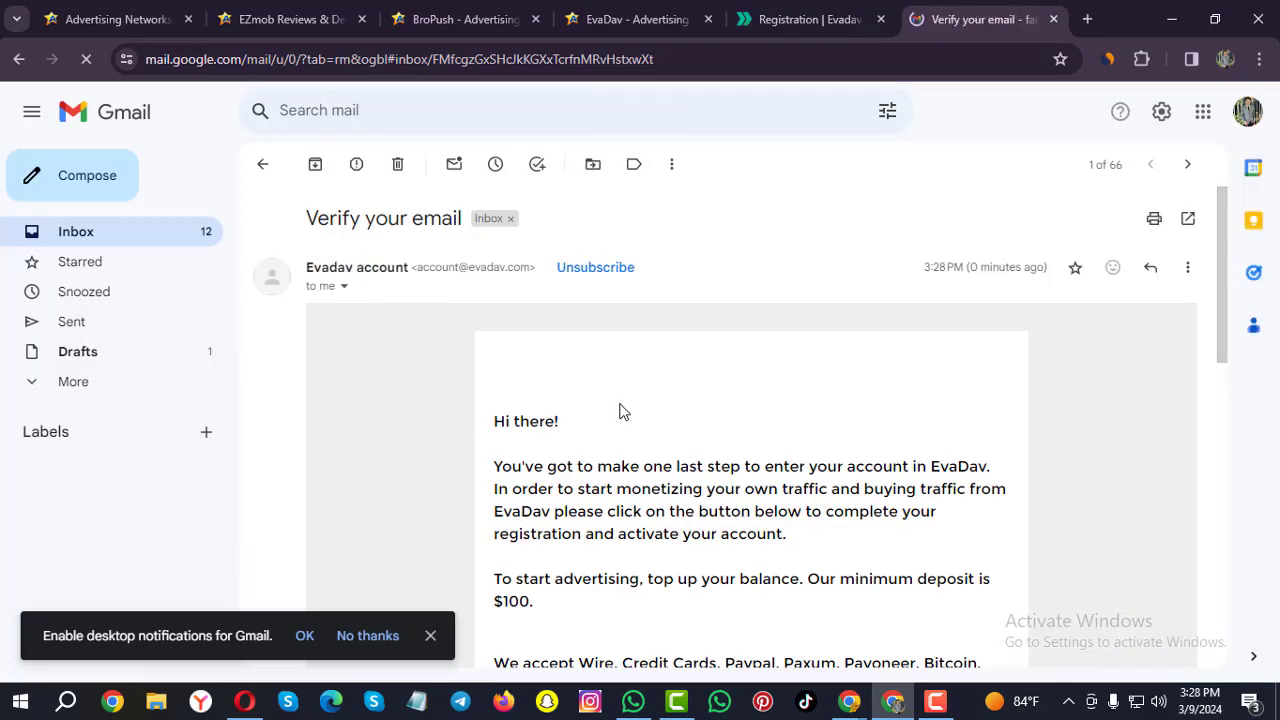
scroll(620, 410, "down", 4)
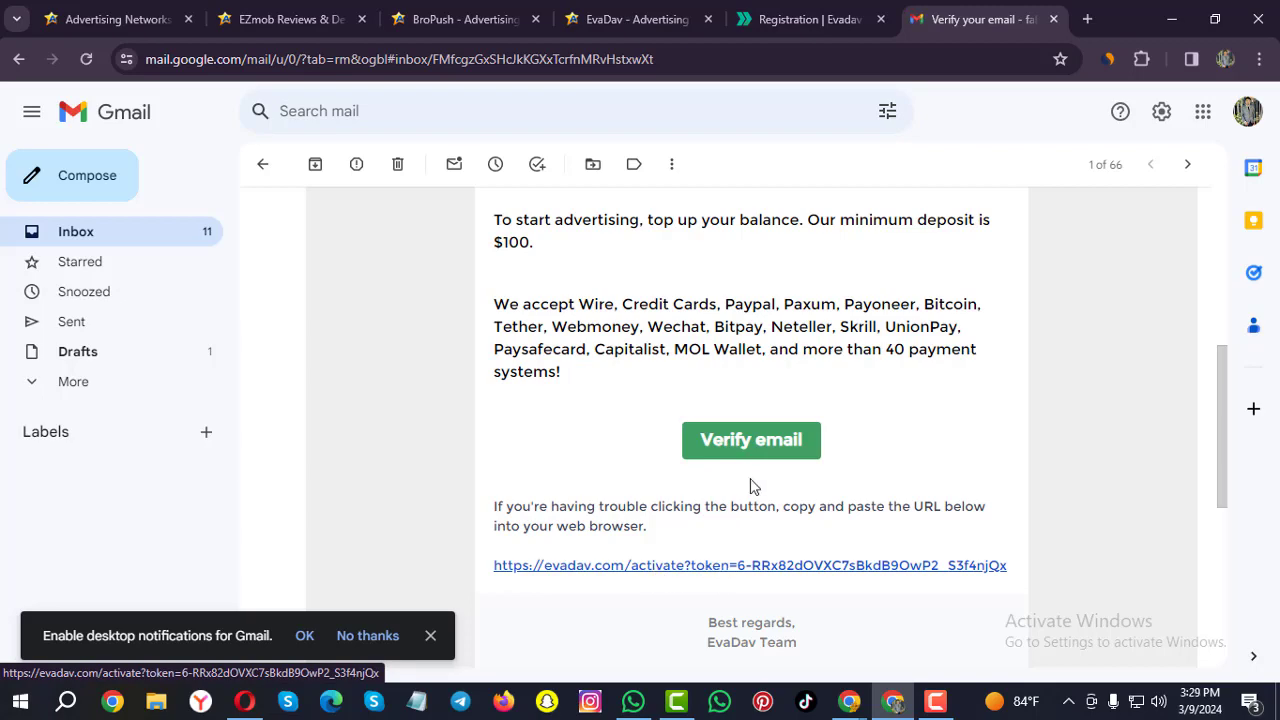
left_click(738, 449)
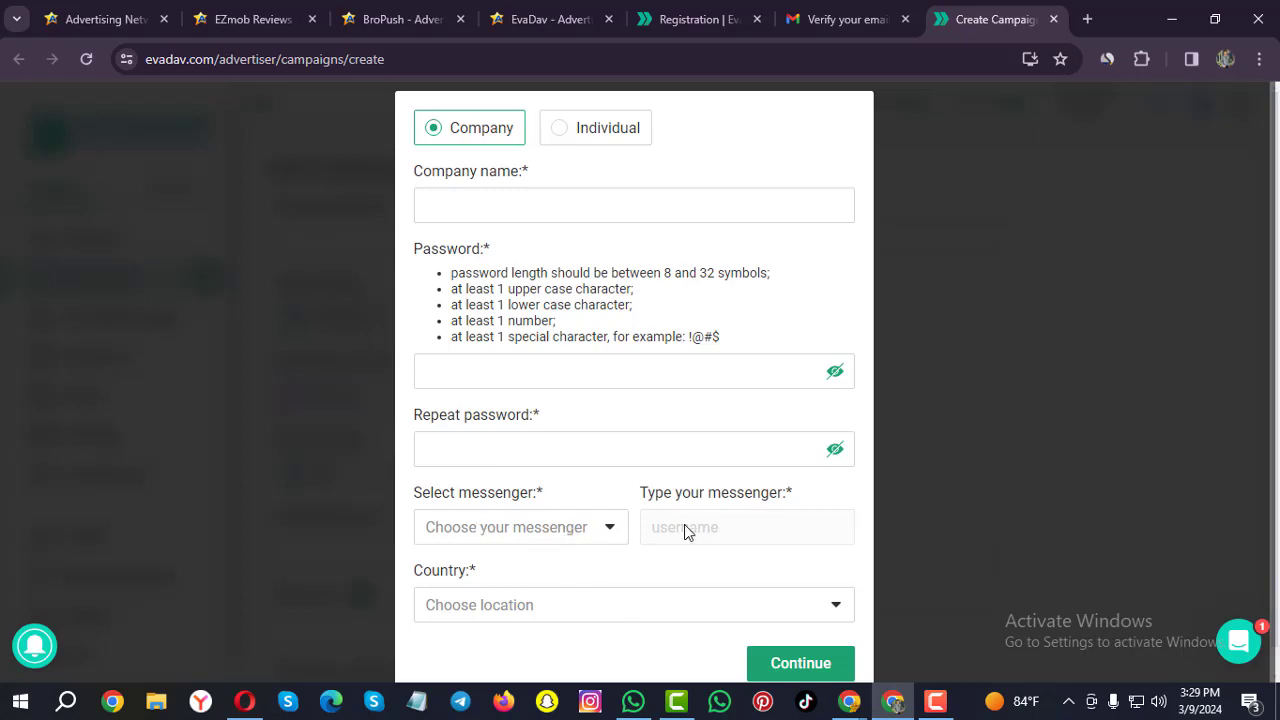
Correct the password, enter a matching Repeat password and submit the account details.
scroll(550, 578, "down", 1)
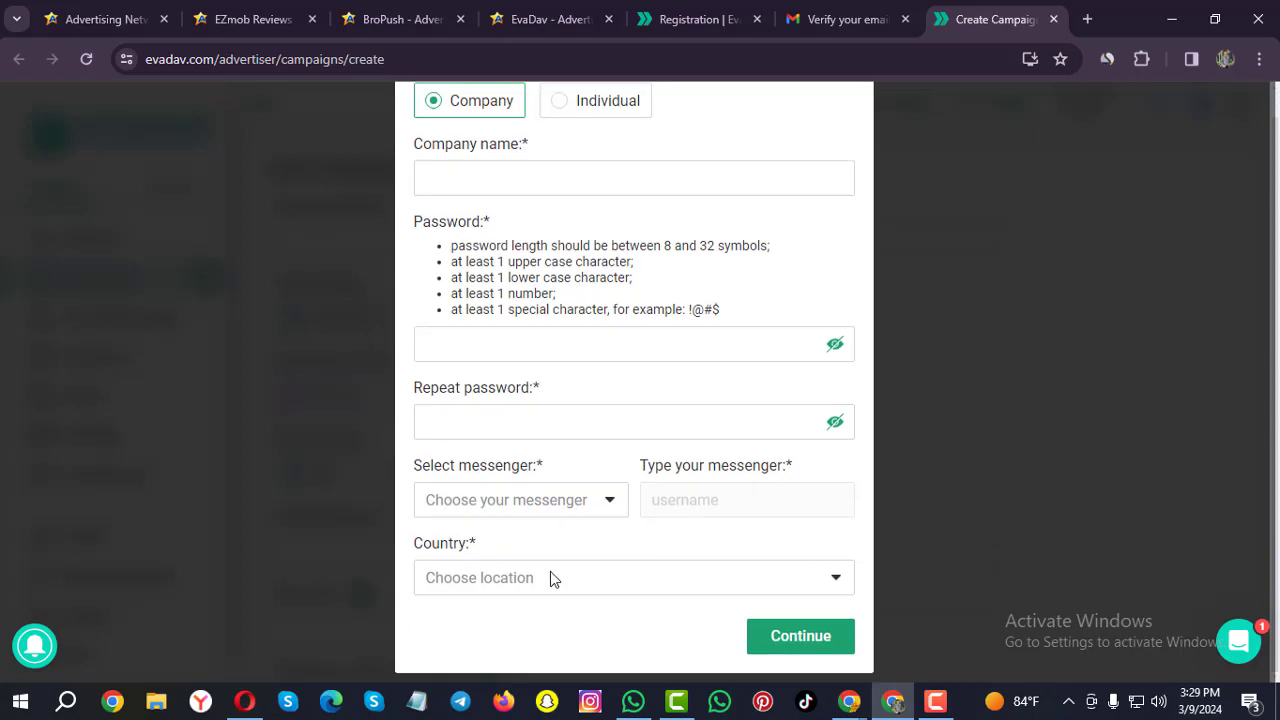
scroll(552, 575, "up", 1)
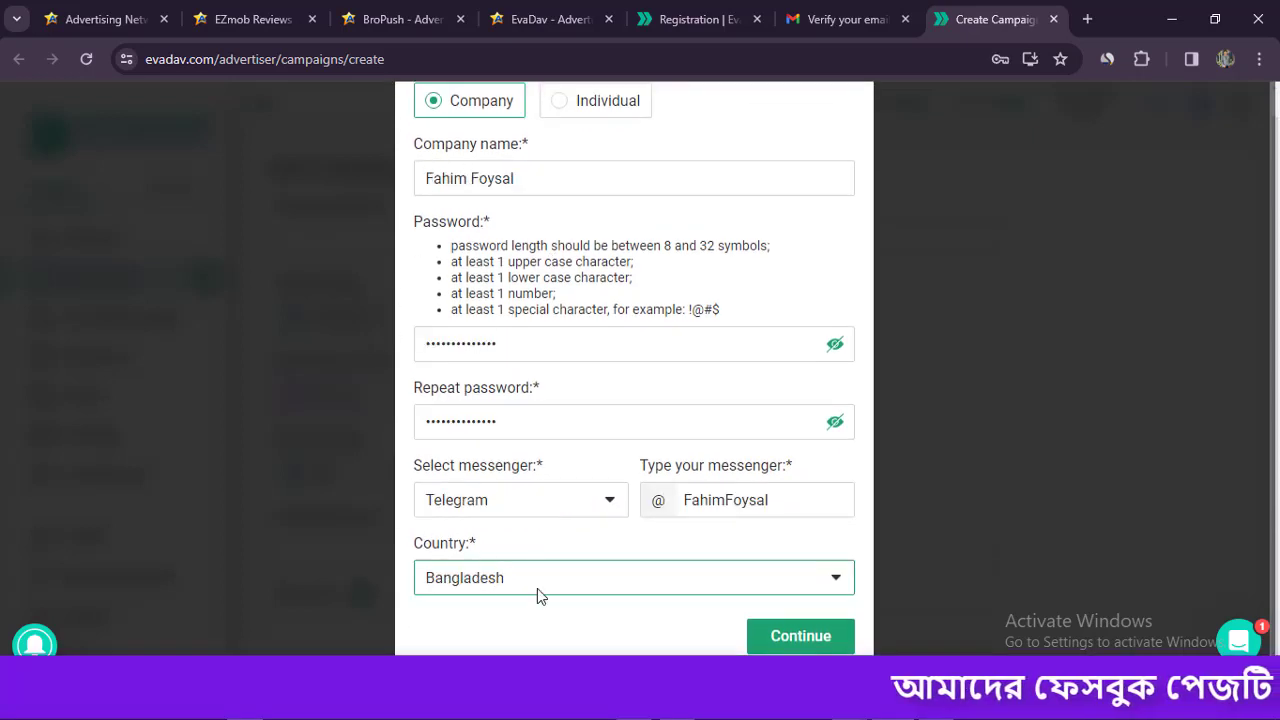
left_click(822, 650)
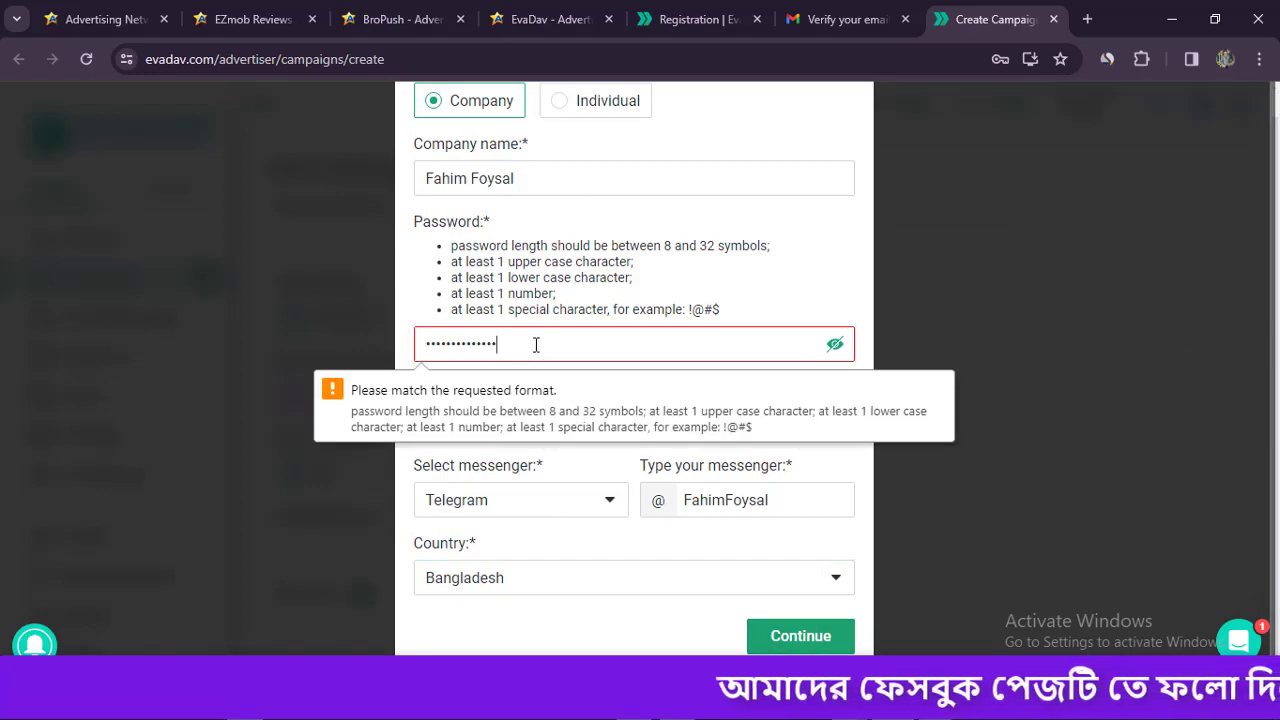
left_click_drag(534, 346, 366, 351)
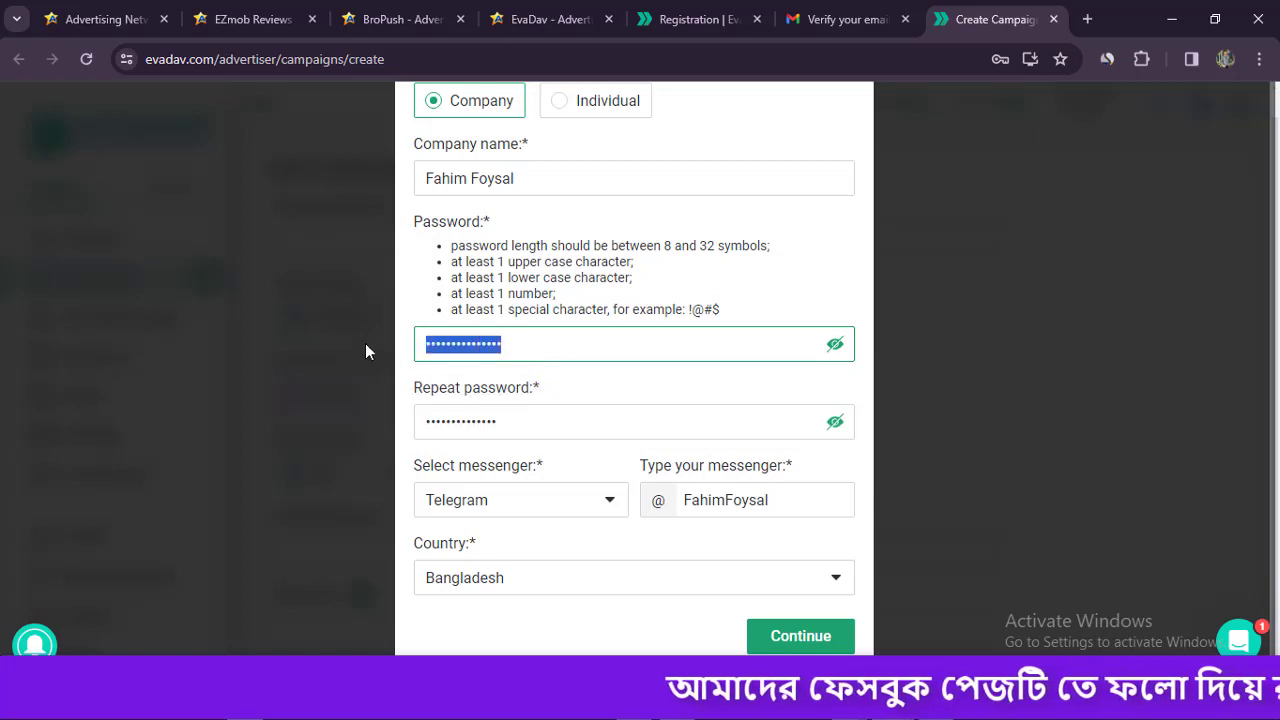
left_click(517, 419)
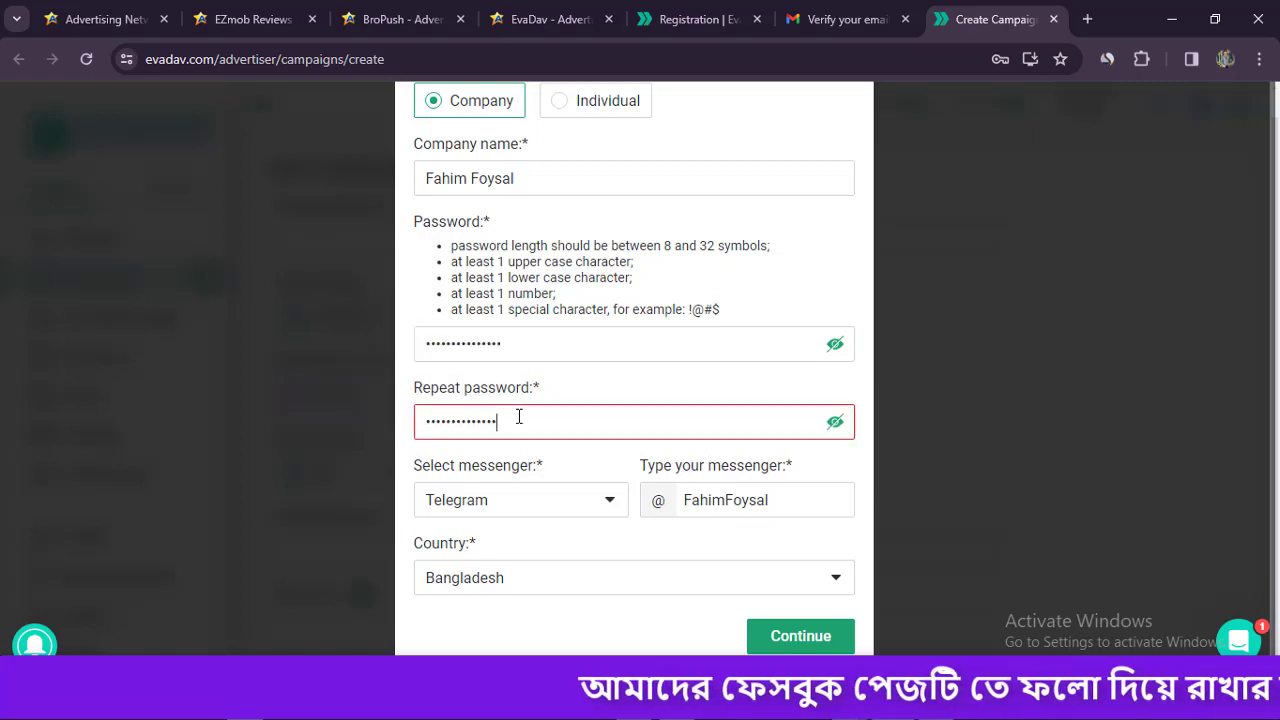
left_click(786, 274)
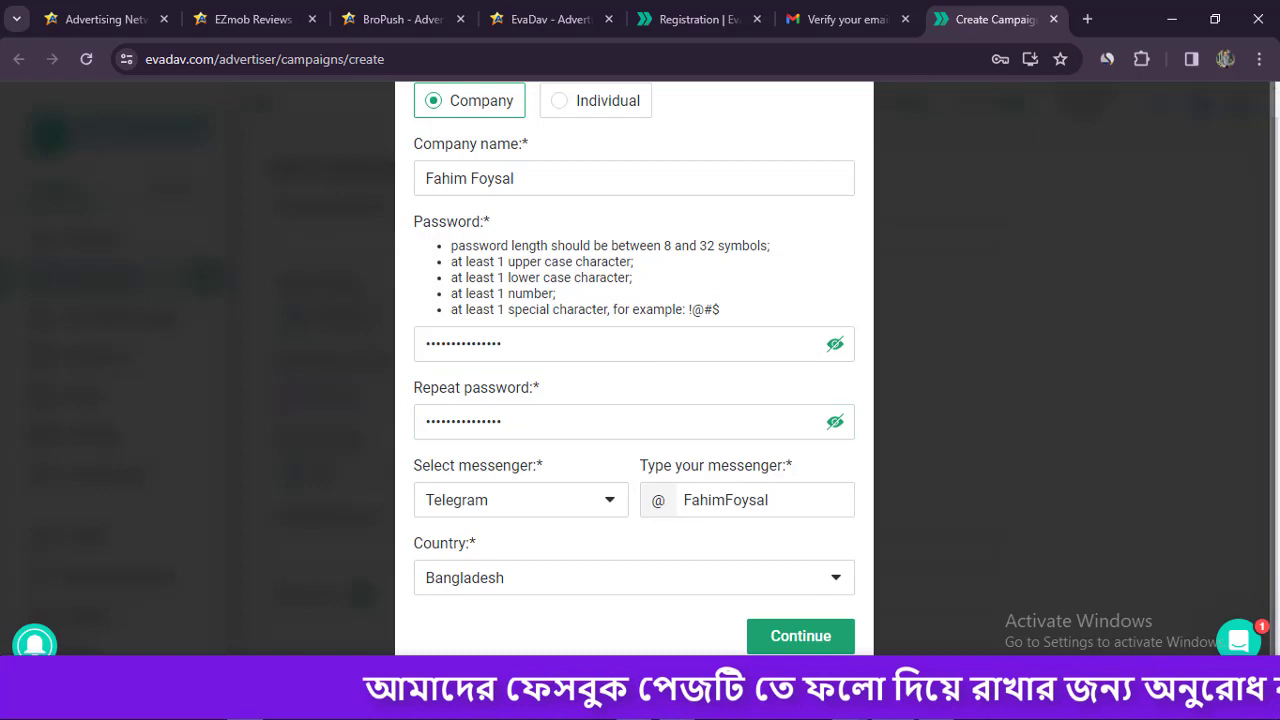
left_click(801, 636)
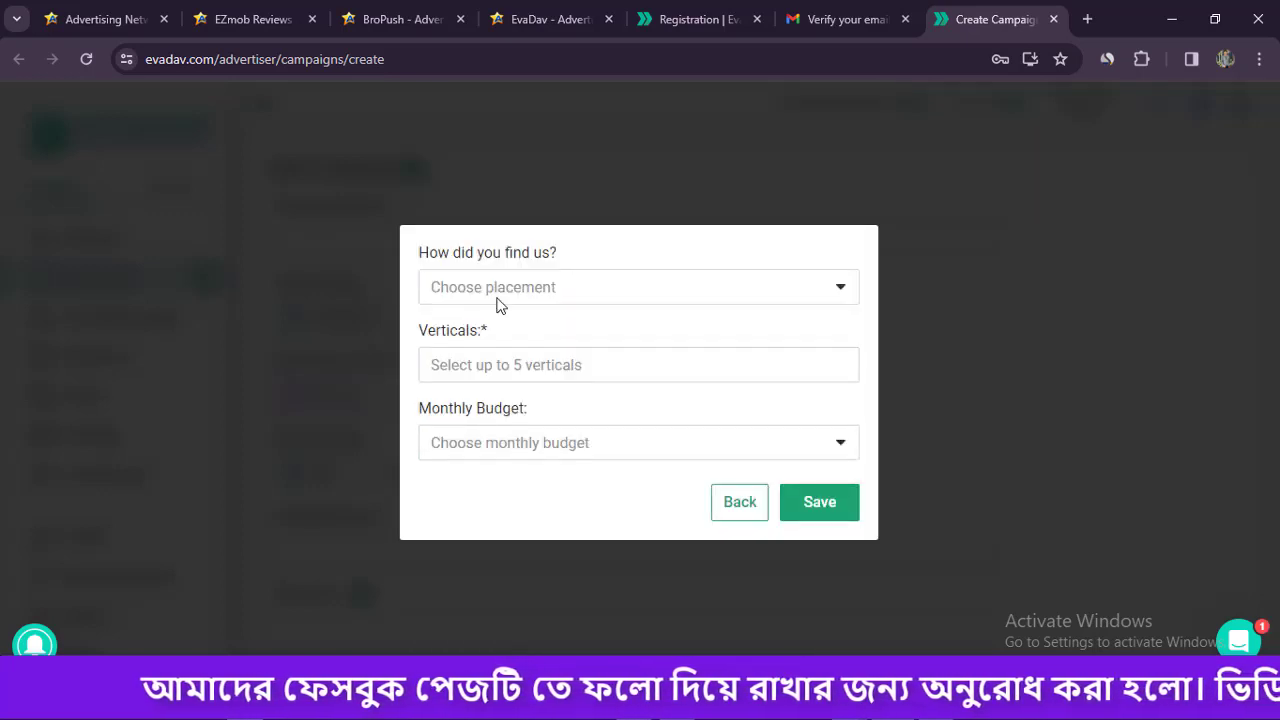
Answer 'How did you find us' with Social Networks.
left_click(568, 287)
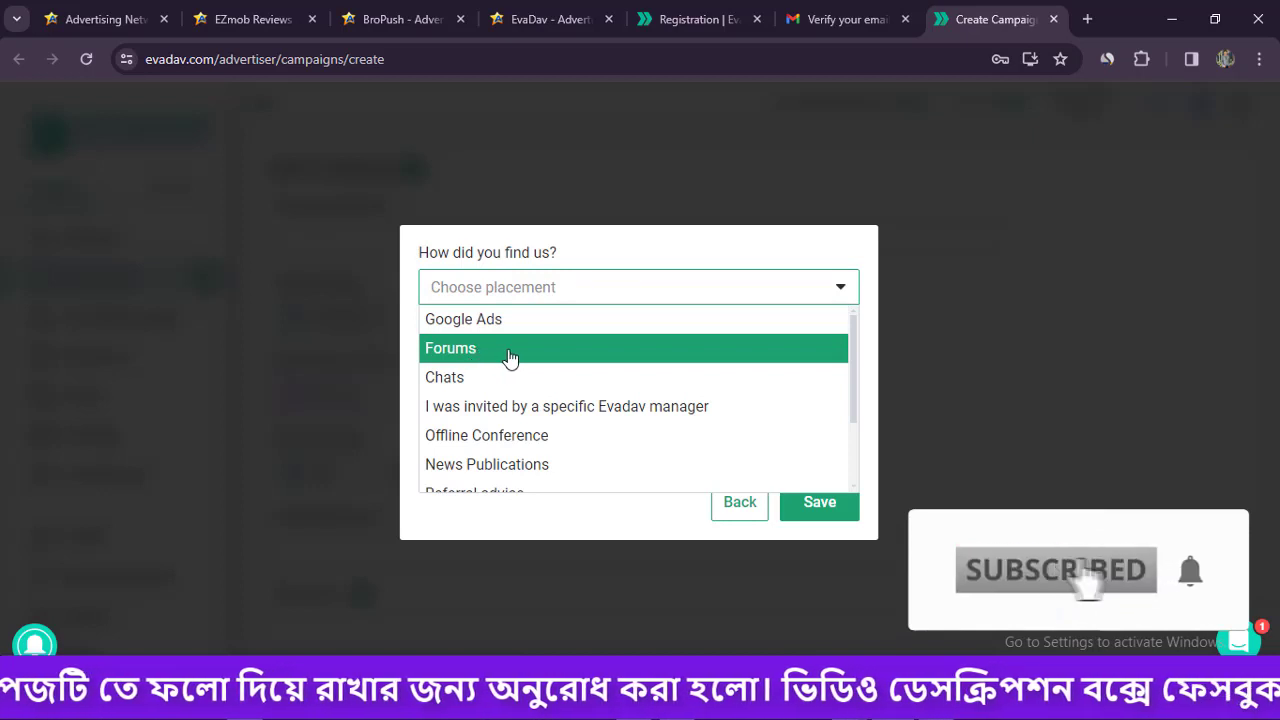
scroll(537, 330, "down", 2)
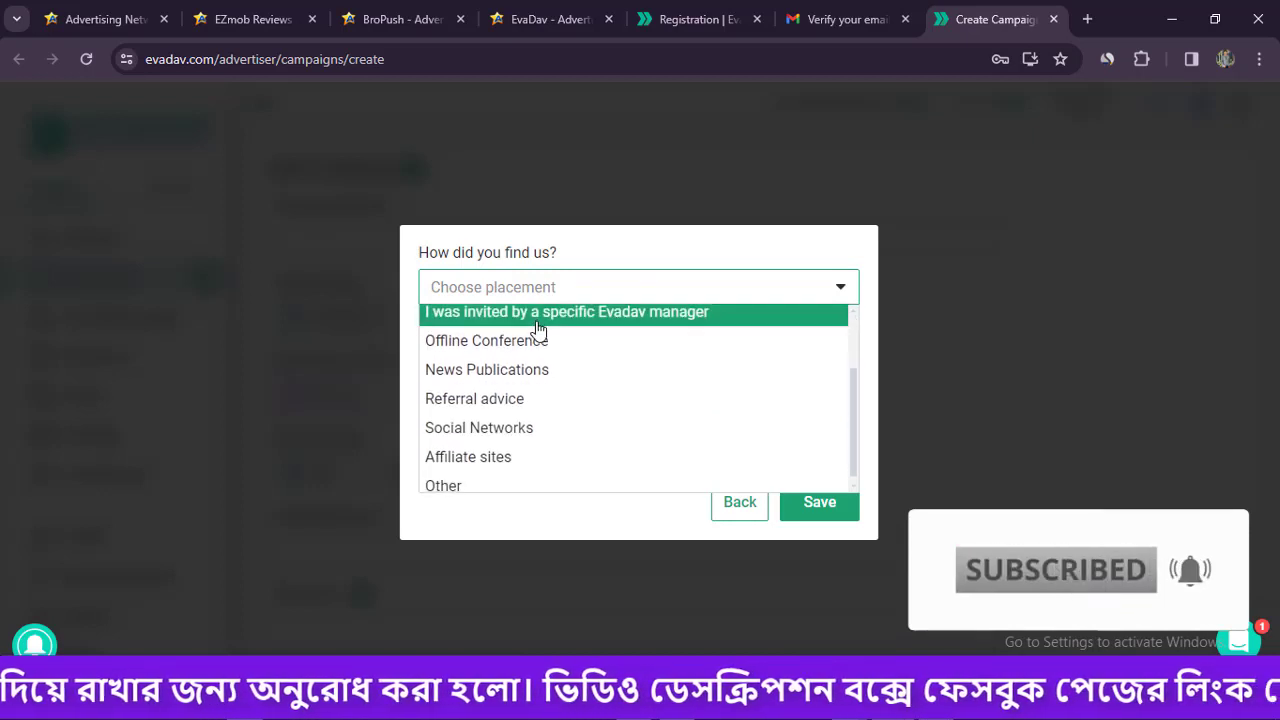
scroll(538, 331, "down", 1)
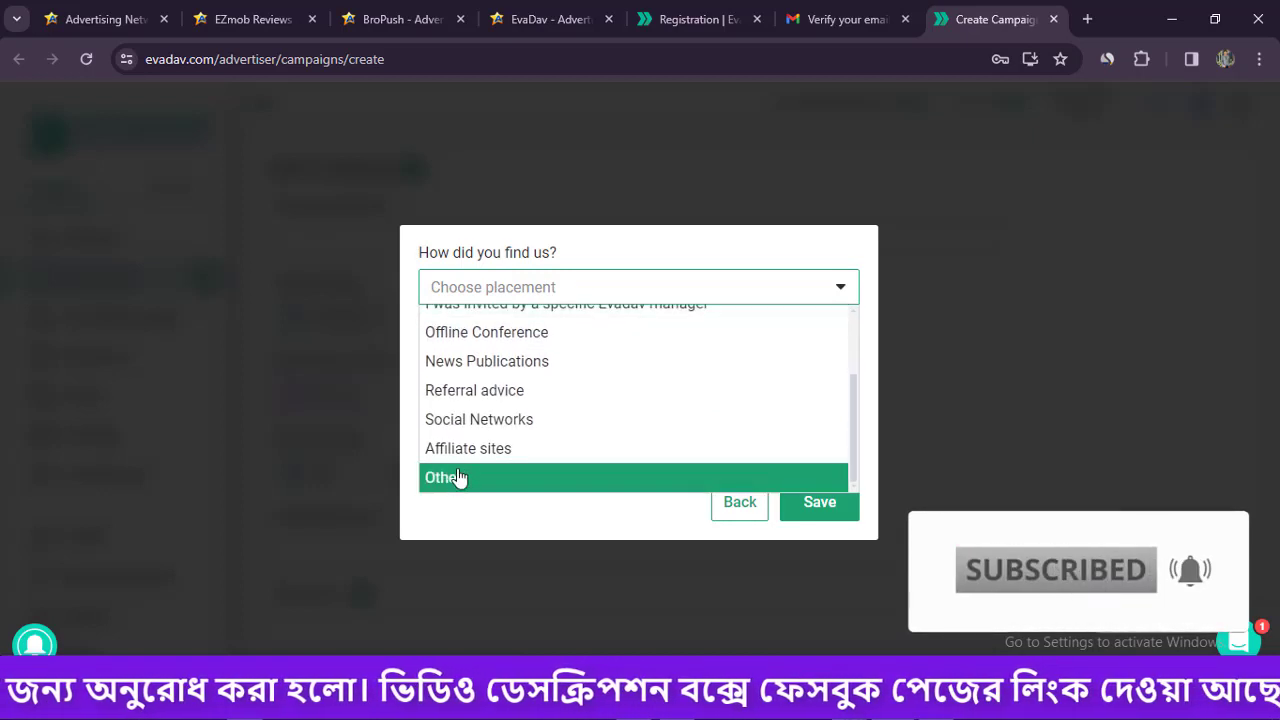
left_click(523, 420)
Add Sweepstakes, Gambling and Smartlink as verticals.
left_click(502, 365)
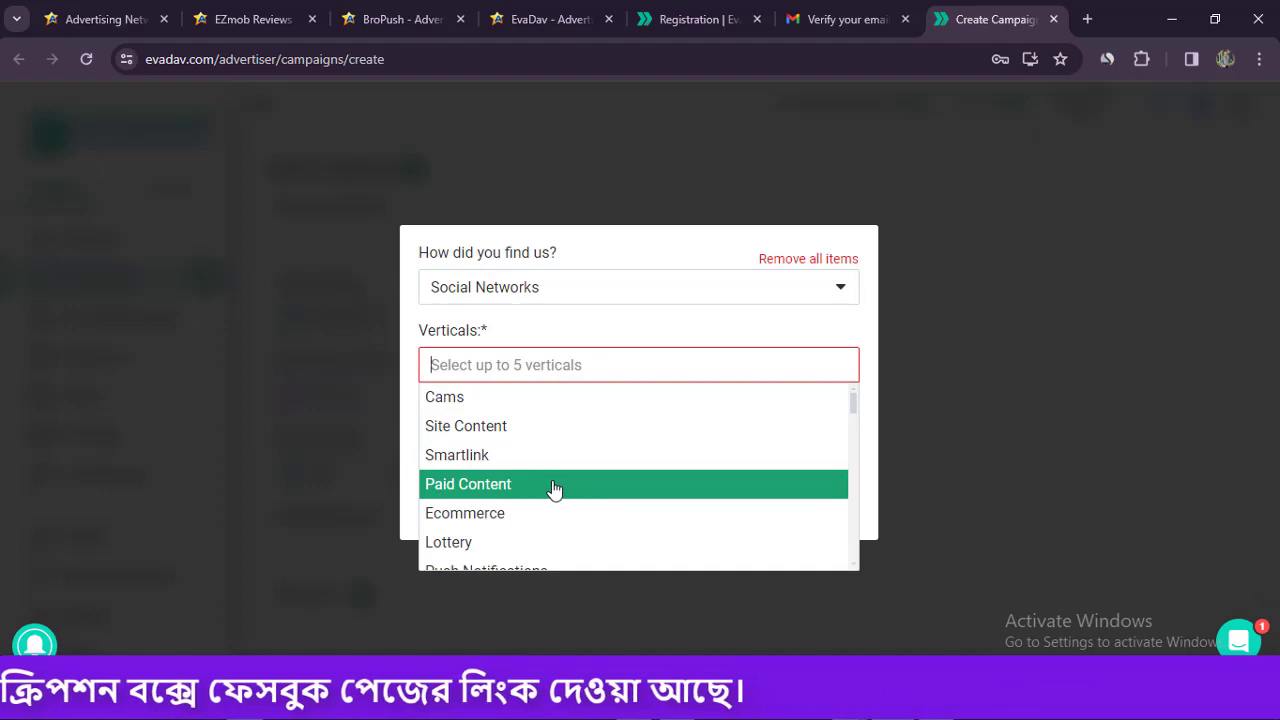
scroll(510, 515, "down", 1)
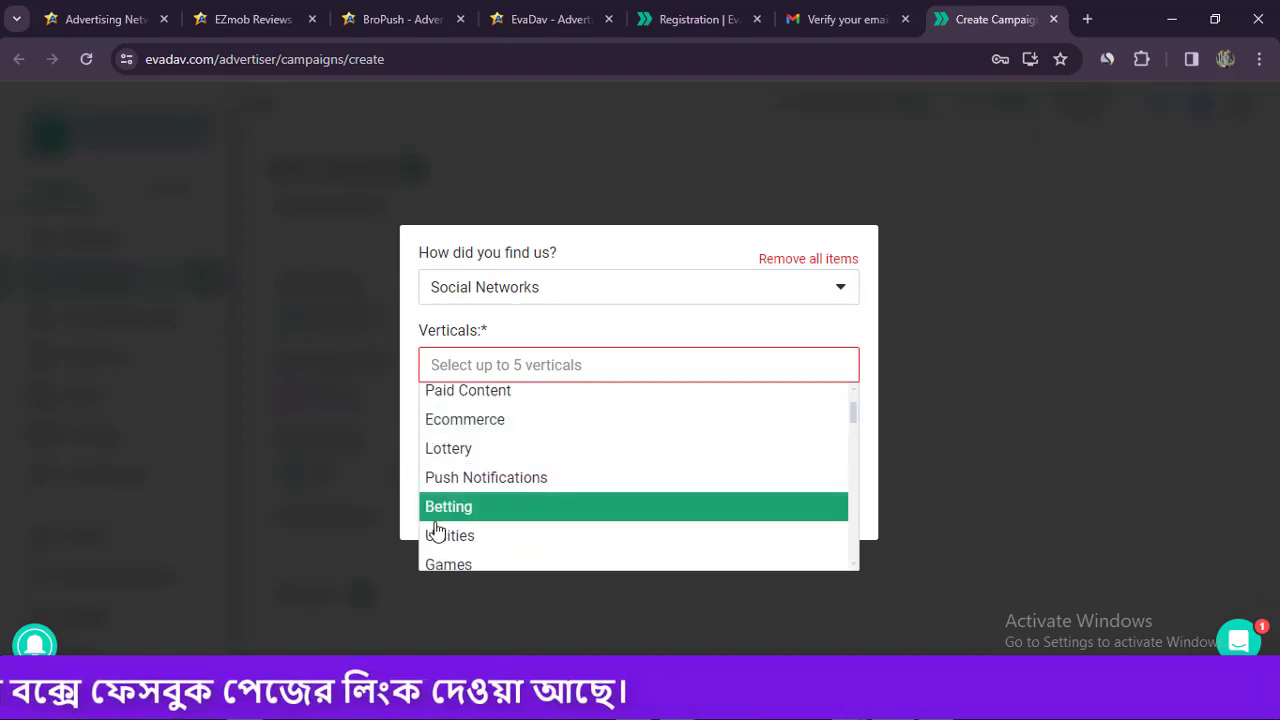
scroll(490, 535, "down", 1)
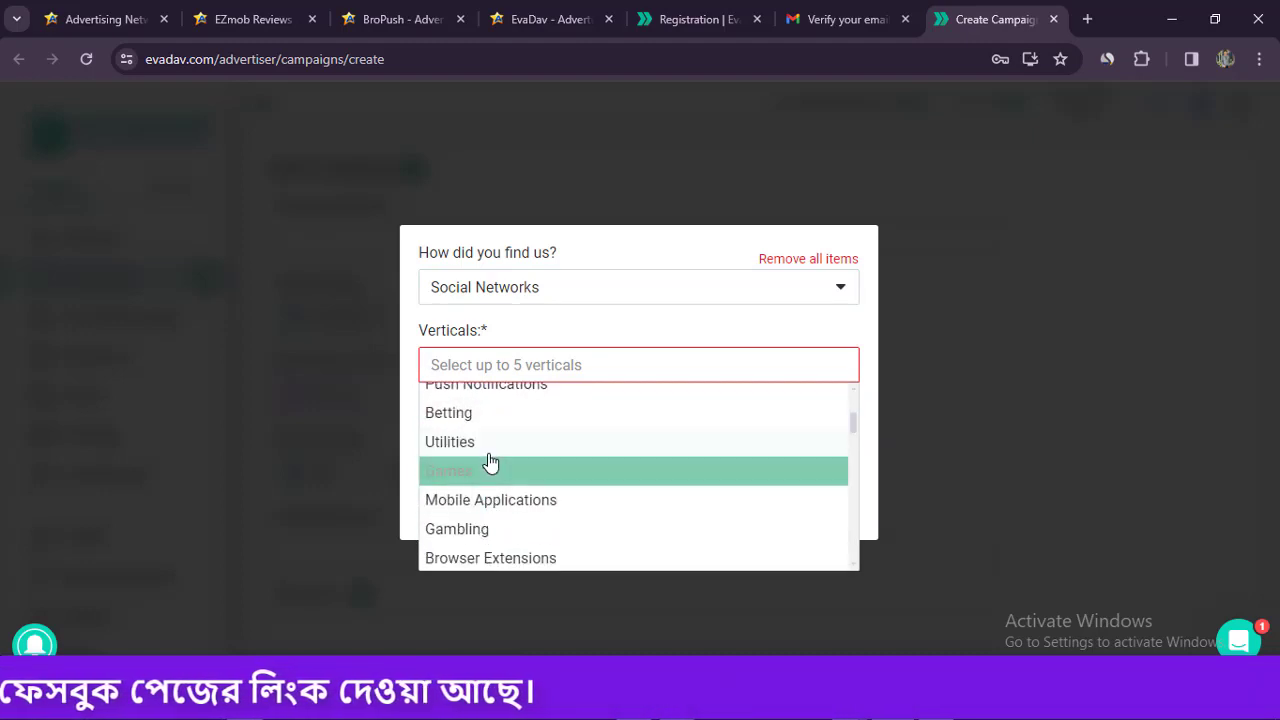
scroll(500, 500, "down", 1)
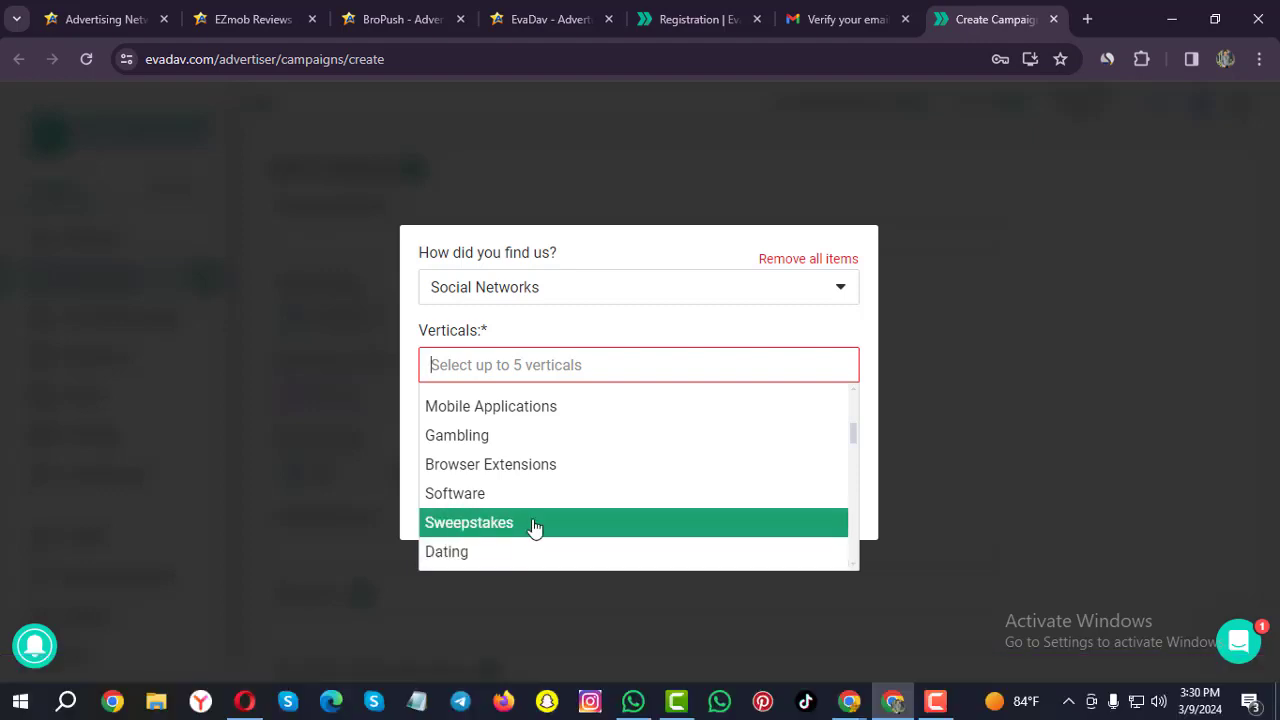
left_click(535, 523)
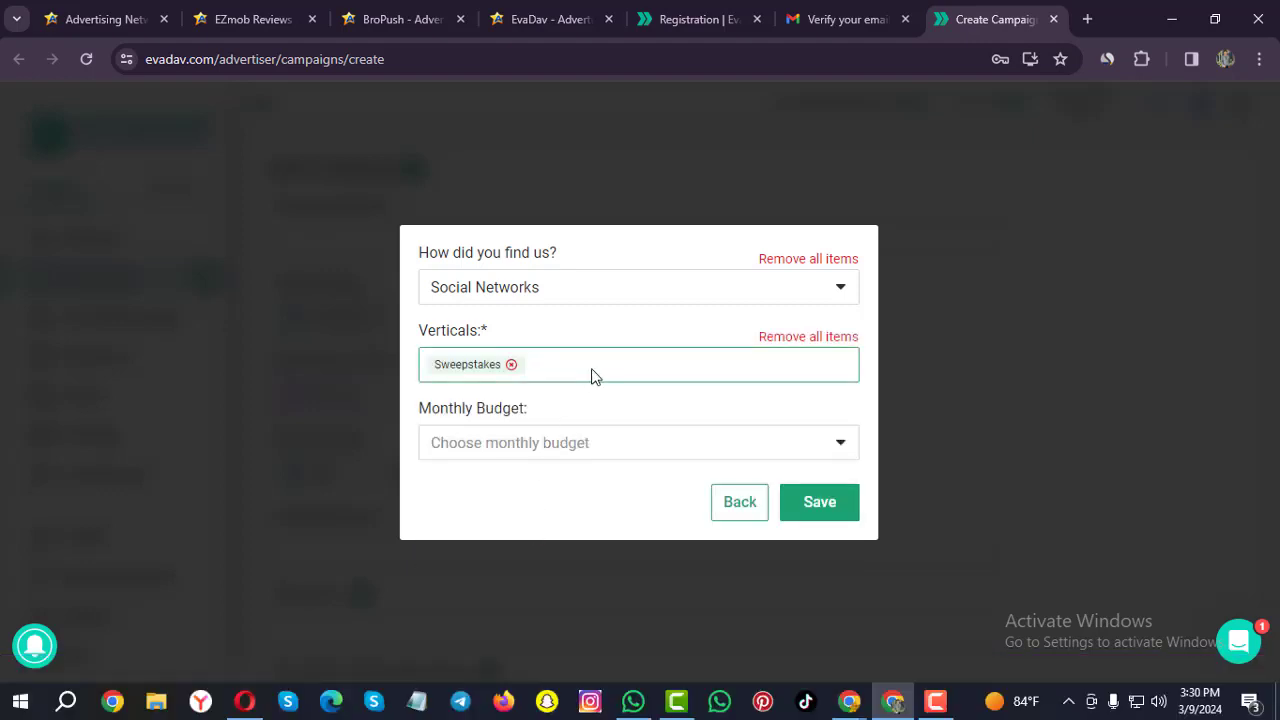
left_click(573, 364)
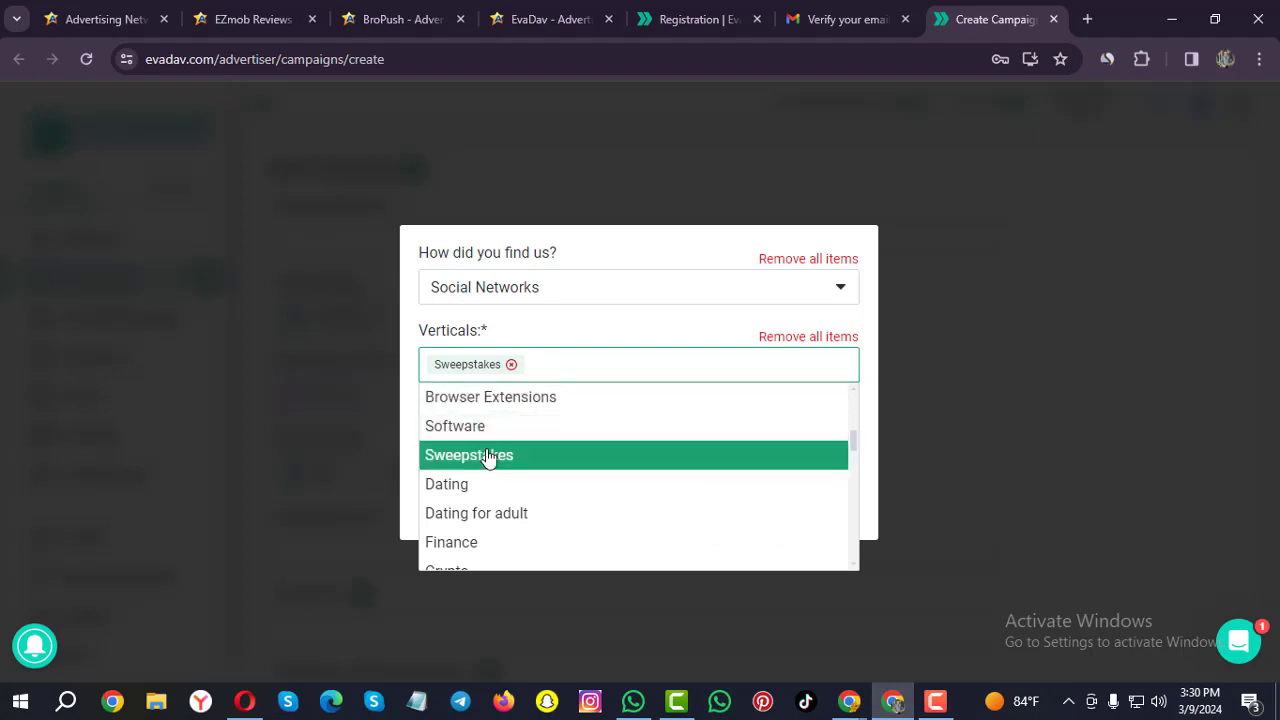
scroll(512, 464, "up", 1)
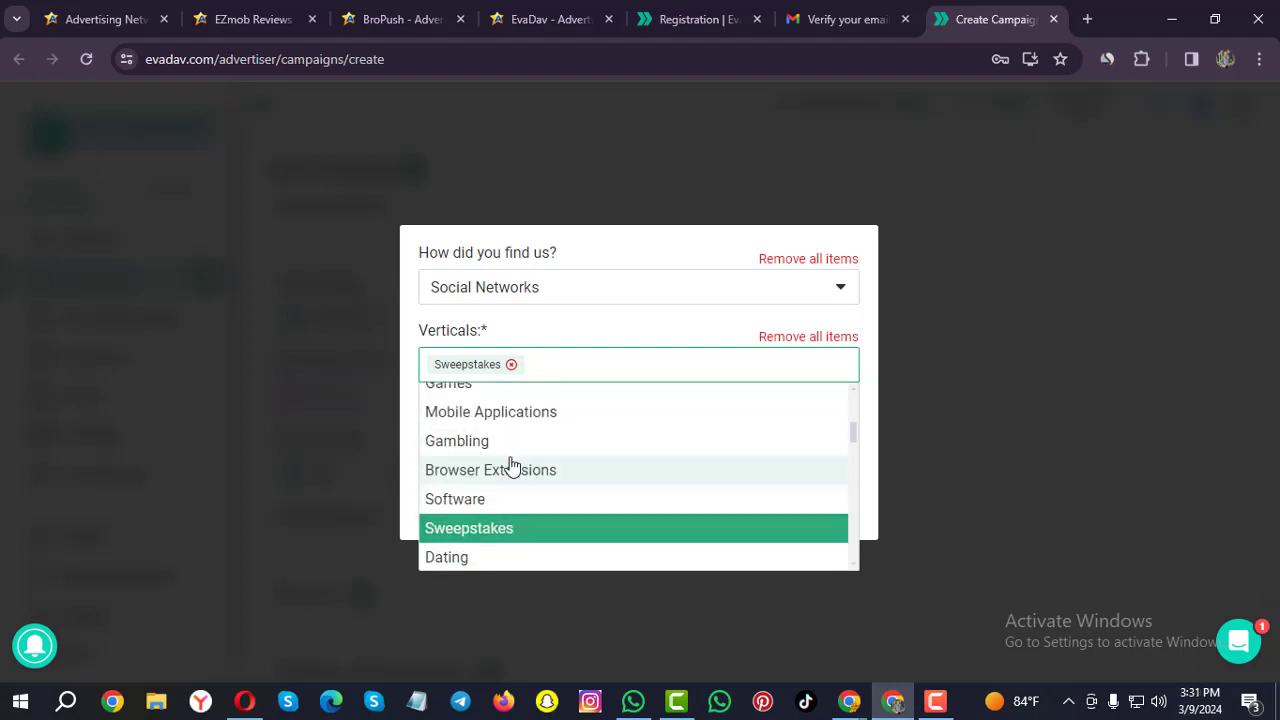
left_click(500, 462)
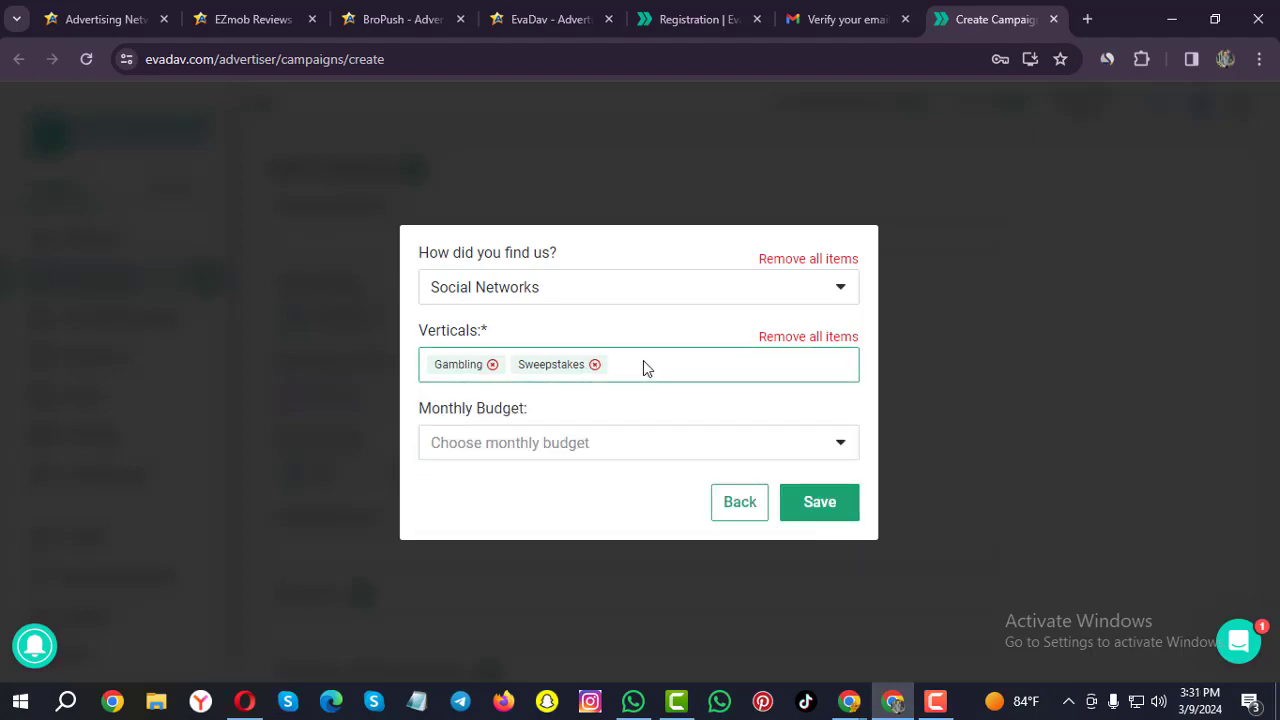
left_click(643, 368)
scroll(550, 515, "down", 3)
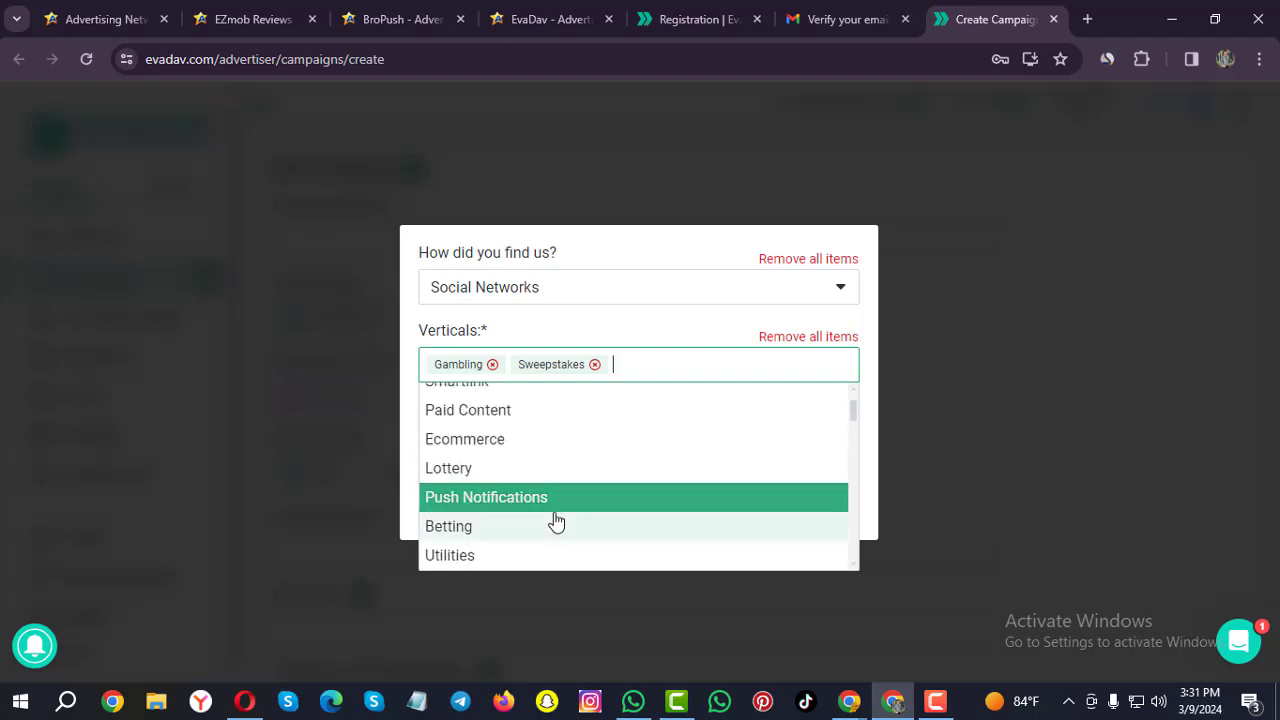
scroll(532, 461, "up", 1)
left_click(525, 461)
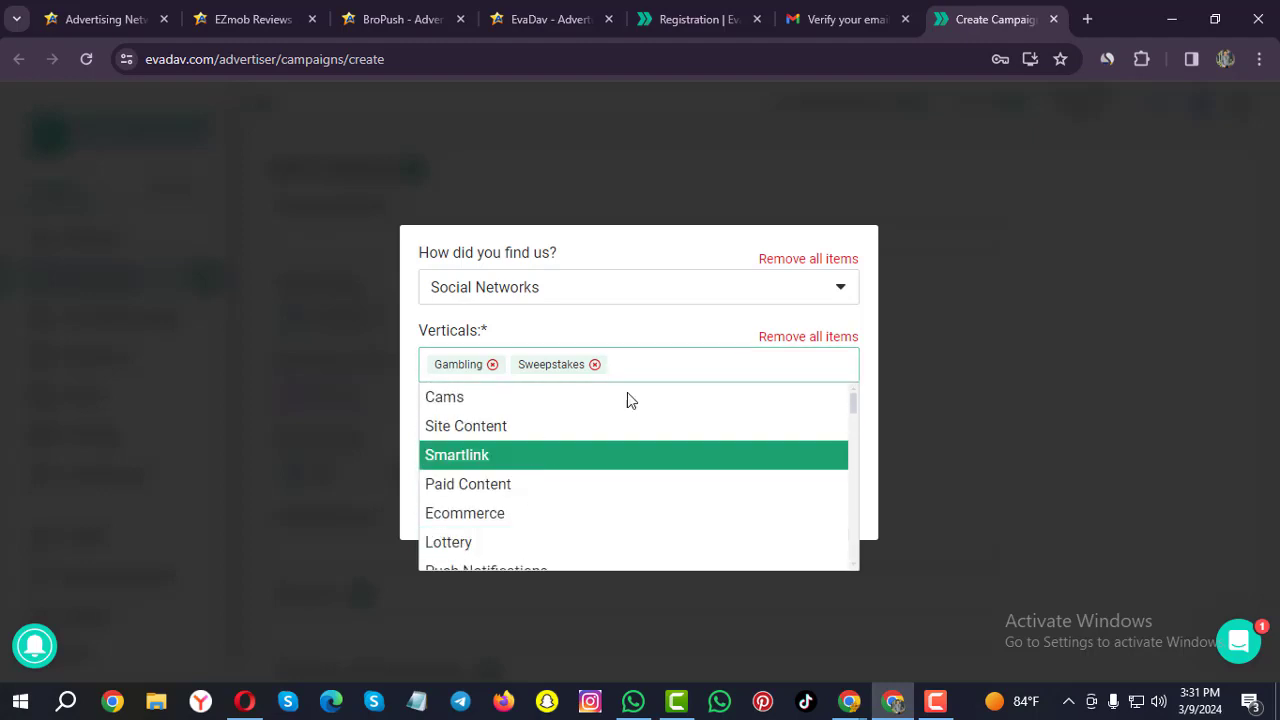
Add Nutra as a vertical and set the monthly budget to 3-figure ($100-$999).
left_click(715, 362)
scroll(488, 492, "down", 5)
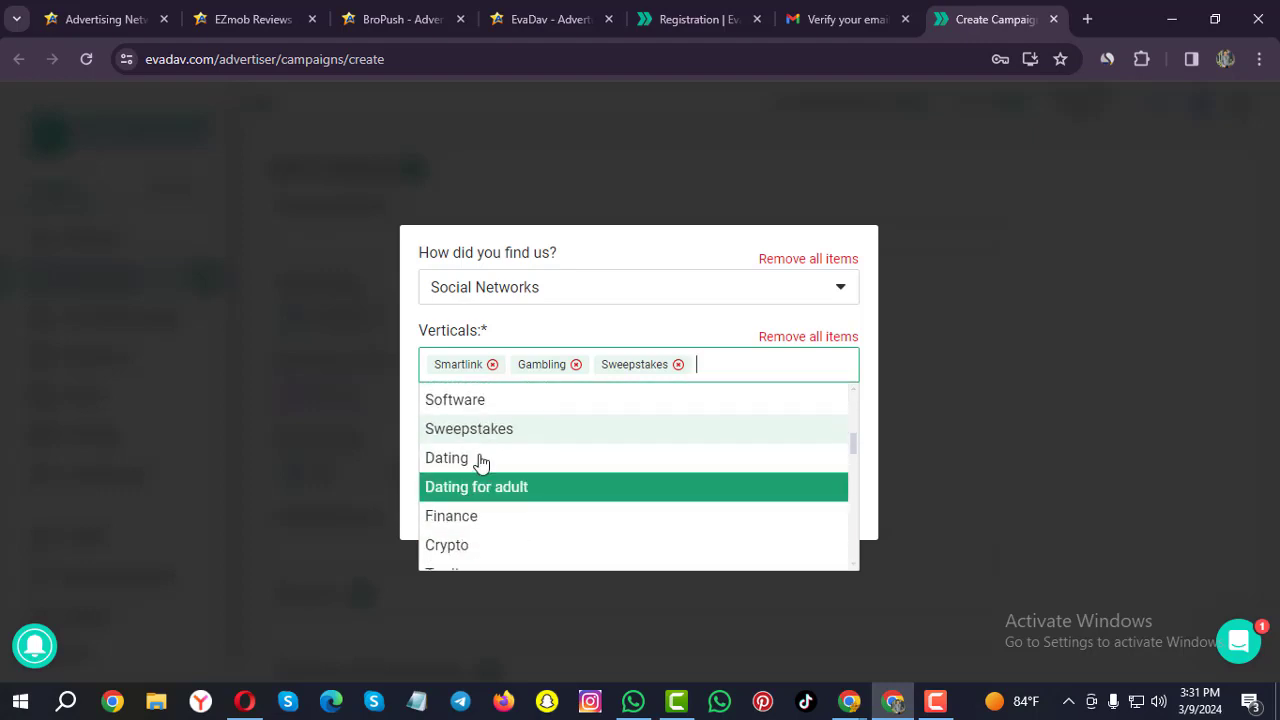
scroll(480, 500, "down", 3)
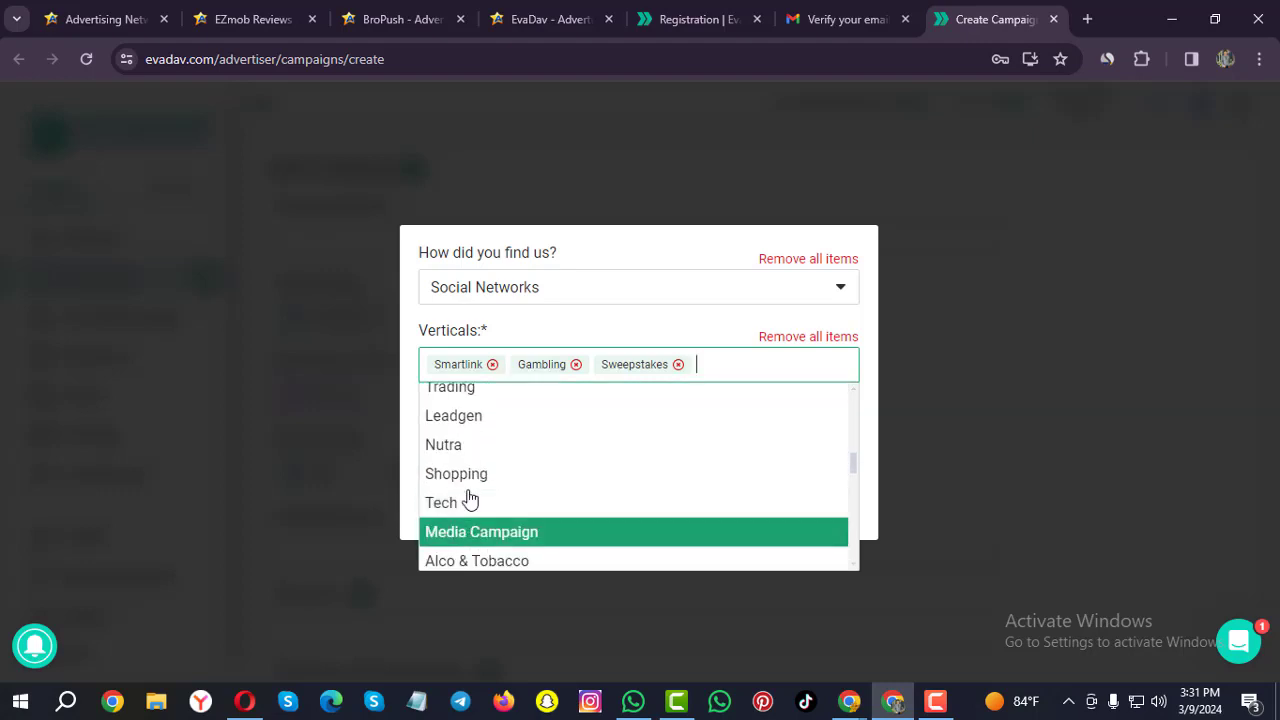
left_click(503, 447)
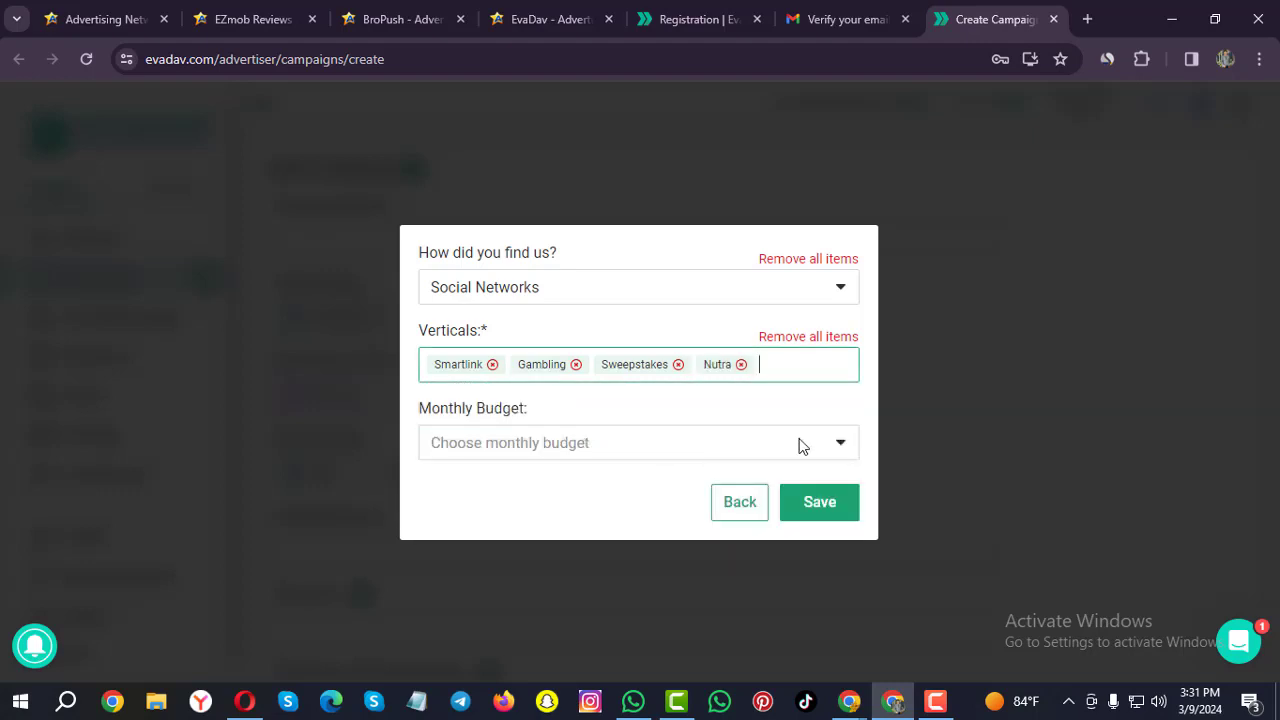
left_click(469, 446)
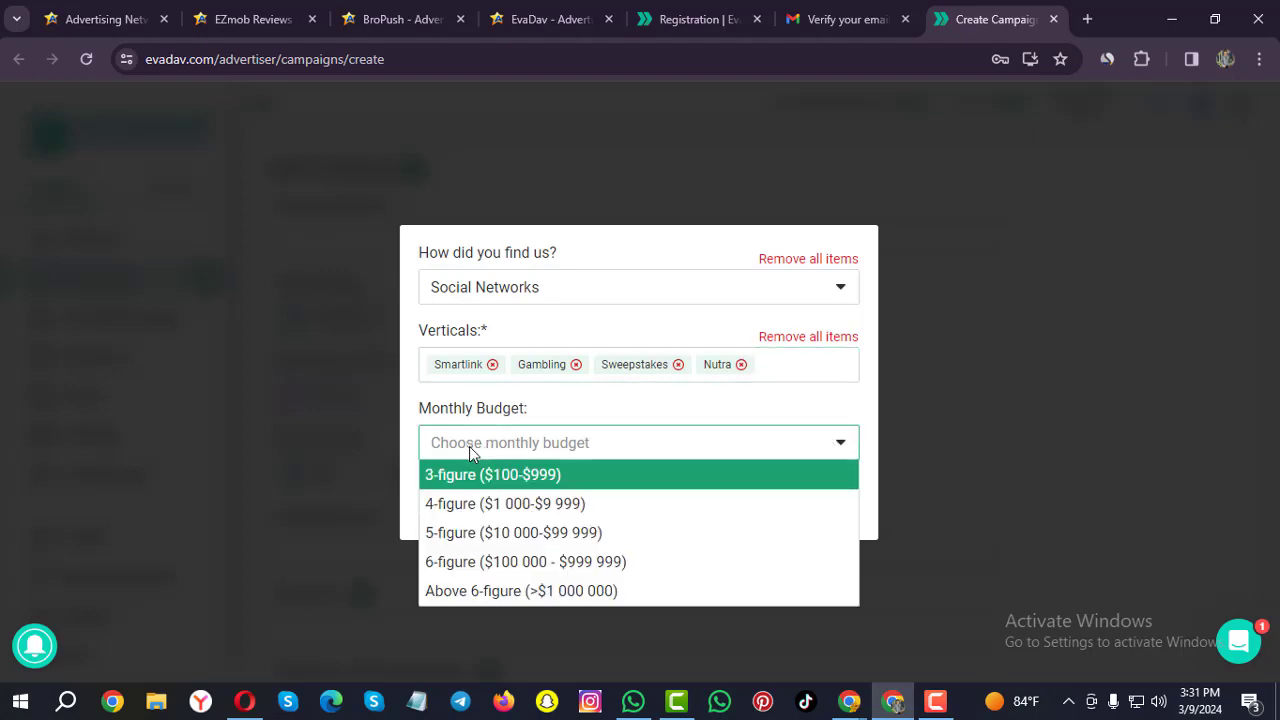
left_click(522, 478)
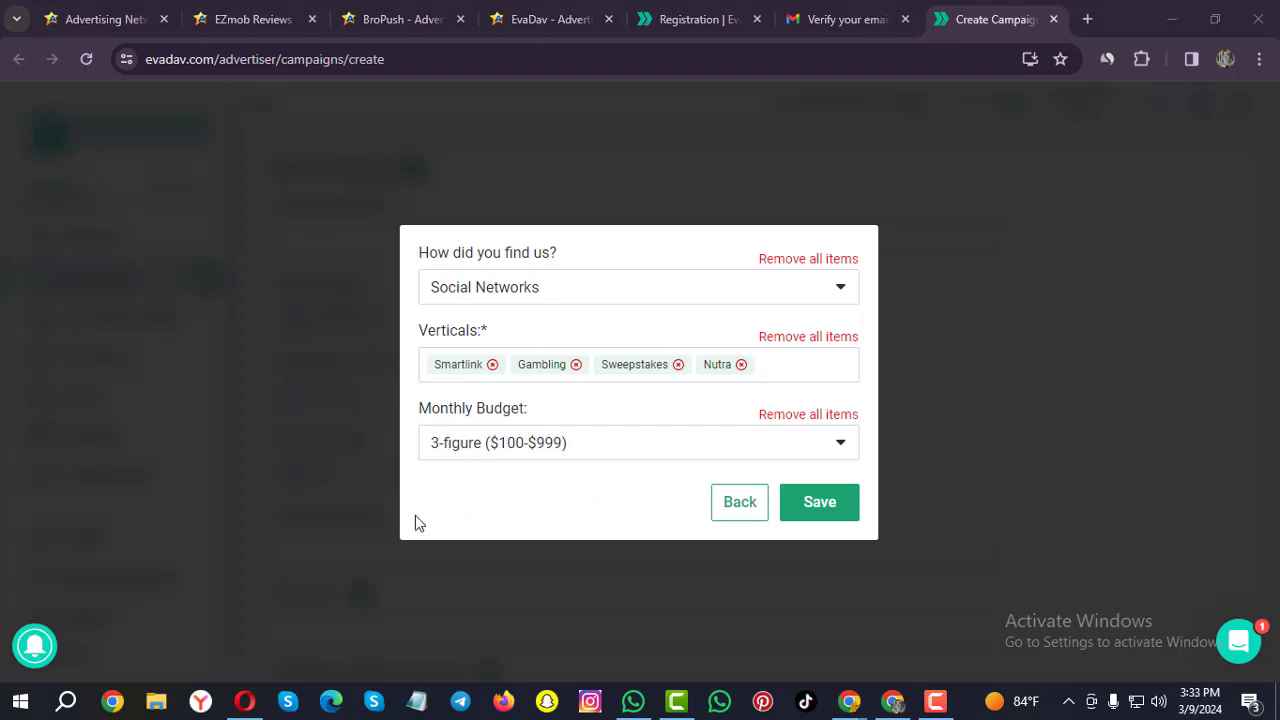
Save the questionnaire, clear the welcome notification, and switch to Publisher and back to Advertiser.
left_click(819, 503)
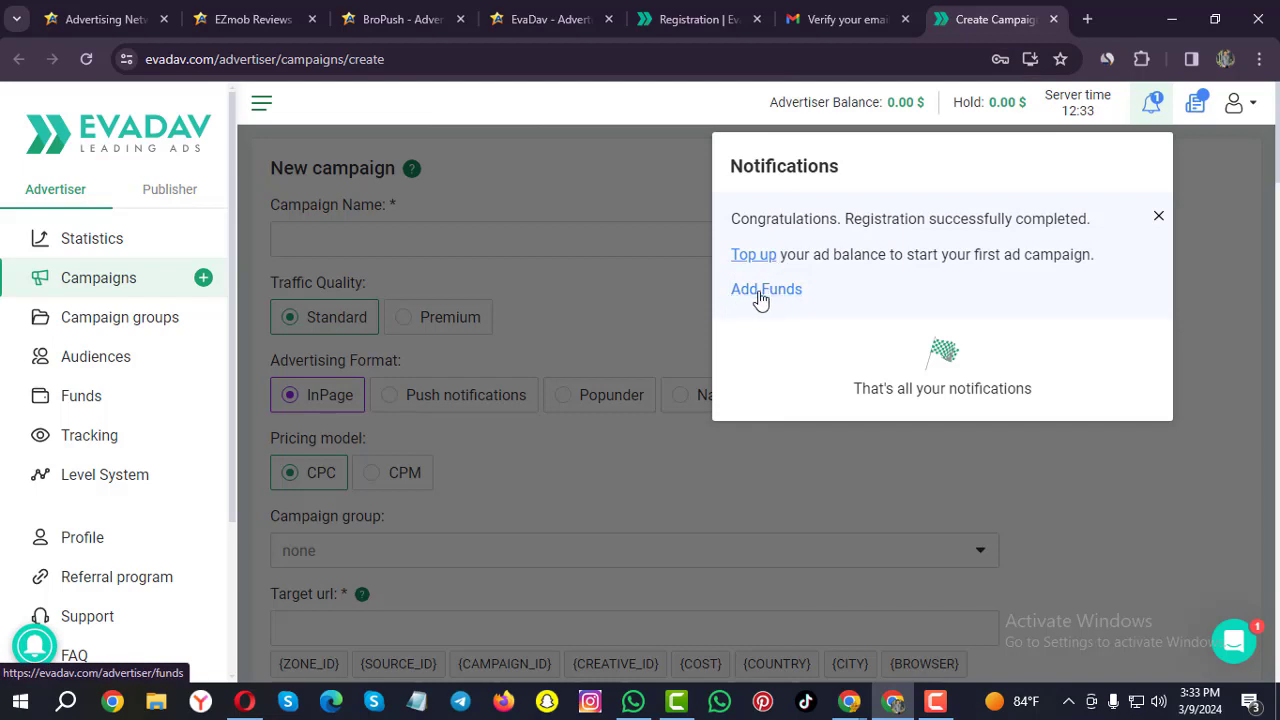
left_click(1158, 219)
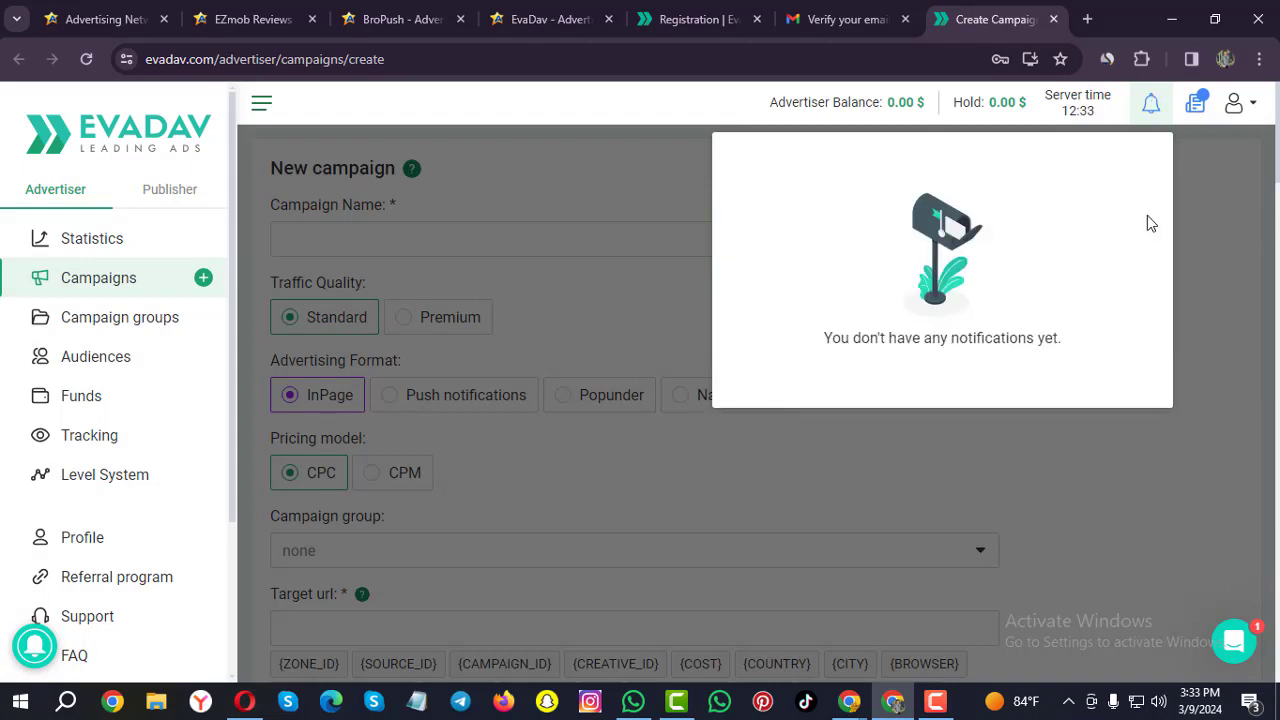
left_click(1214, 190)
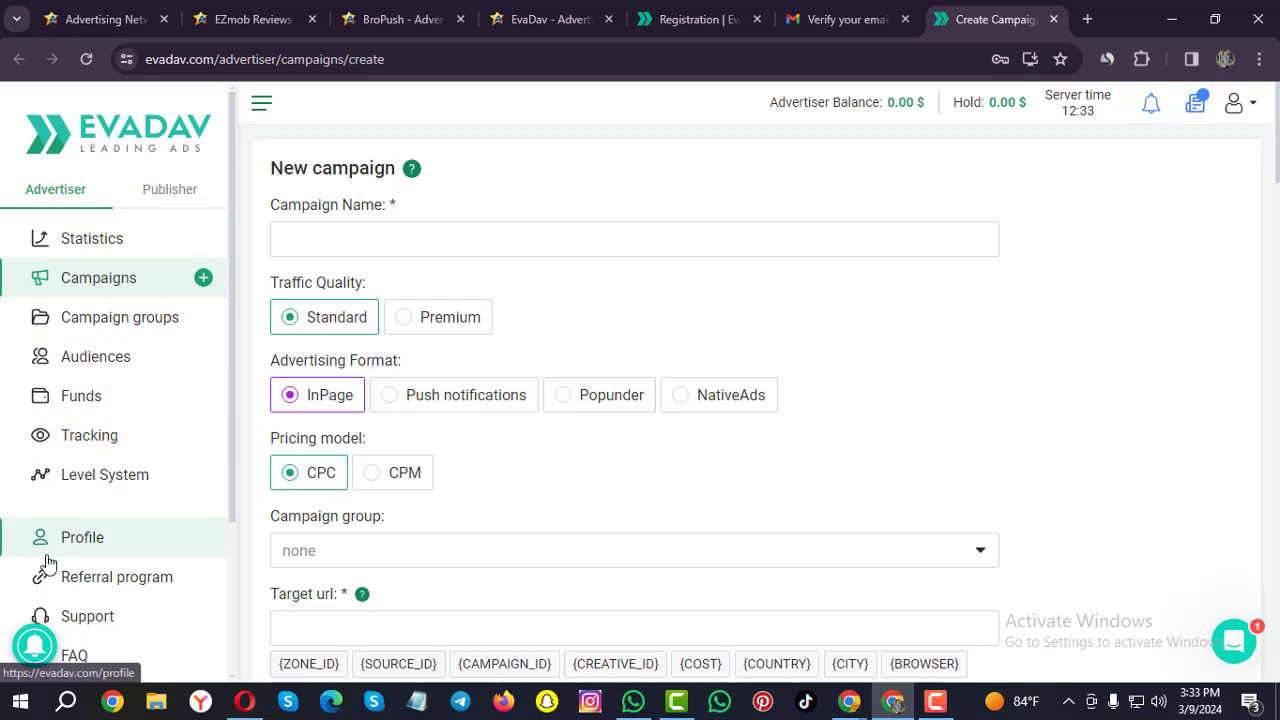
left_click(178, 197)
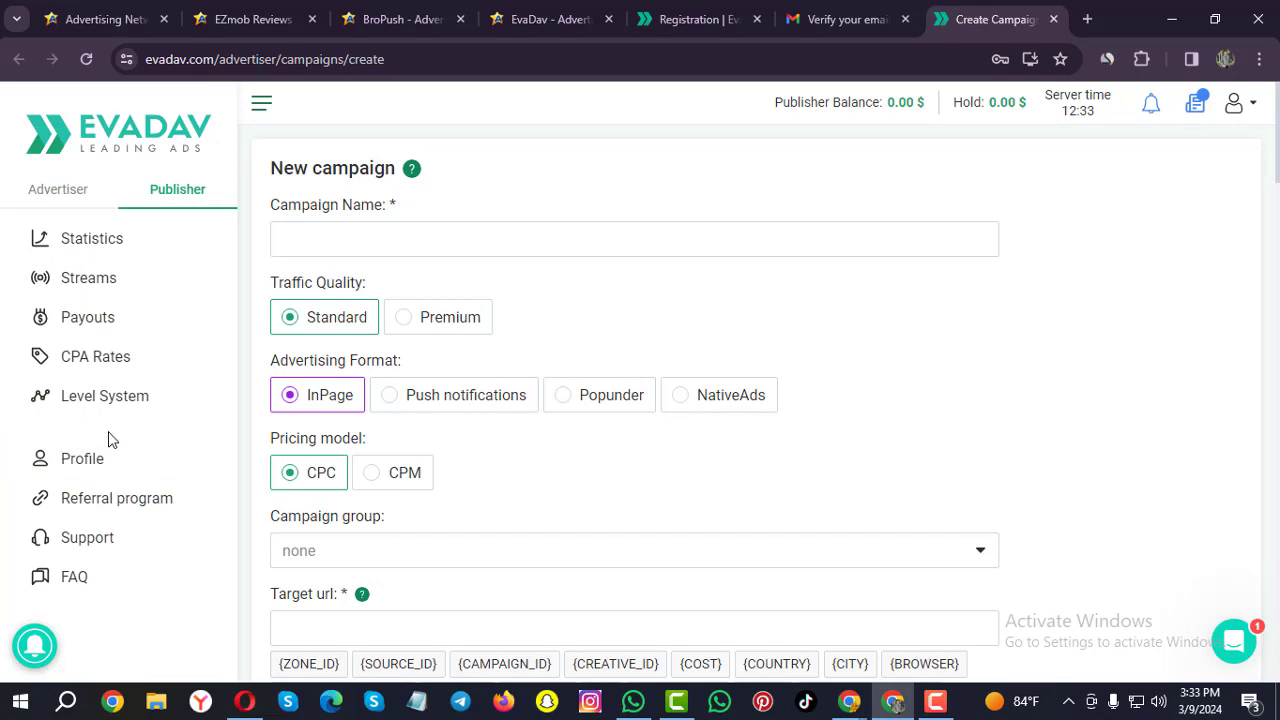
left_click(72, 188)
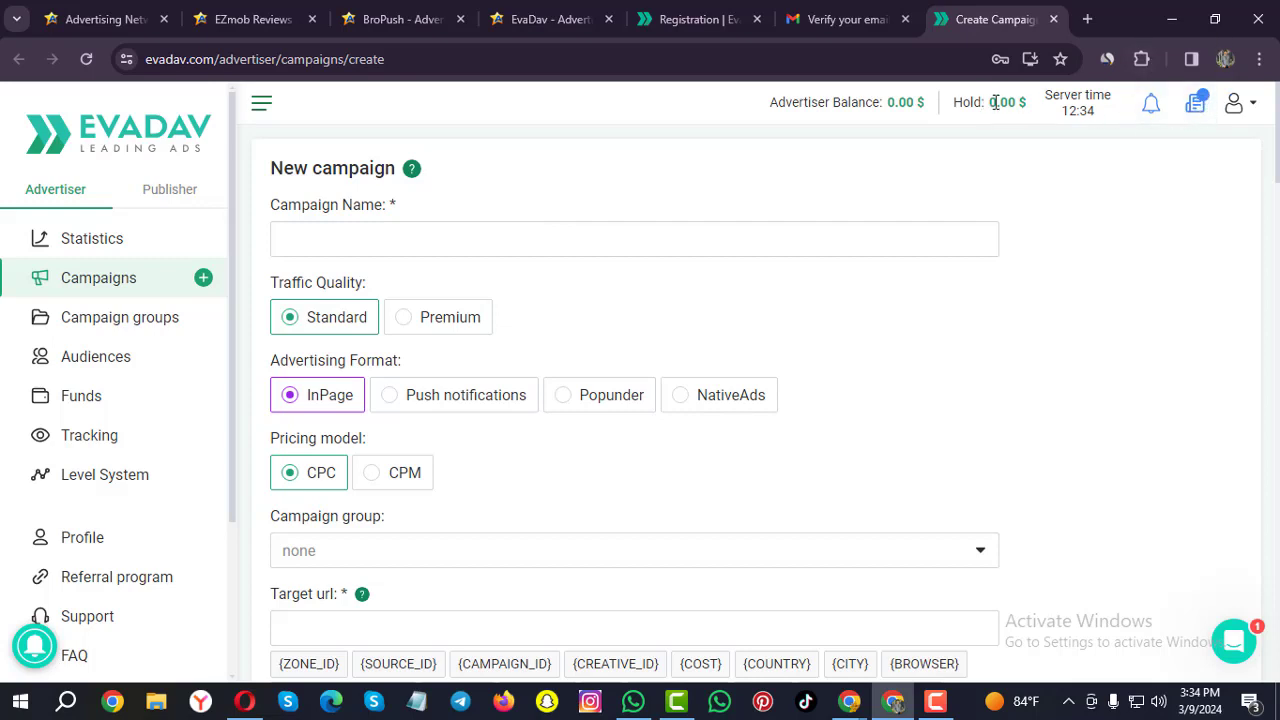
On the Funds page, choose Payoneer under Other methods and change the amount to 100 USD.
left_click(101, 400)
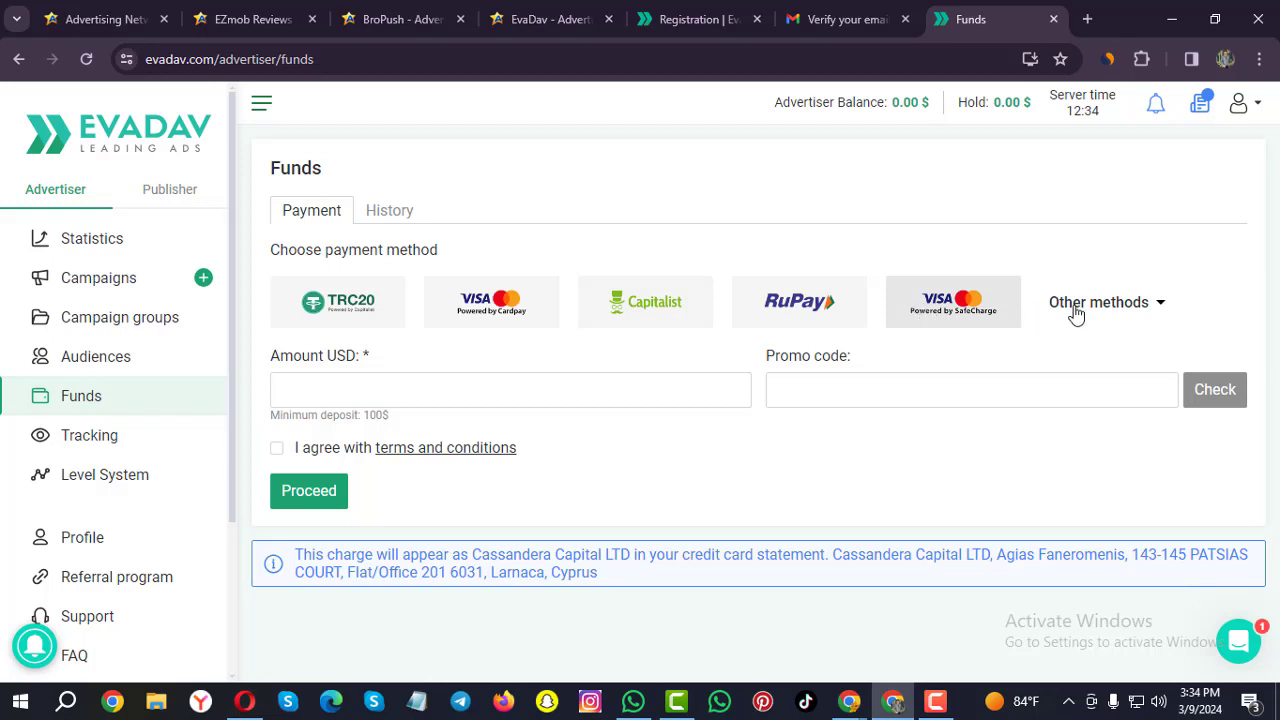
left_click(1153, 310)
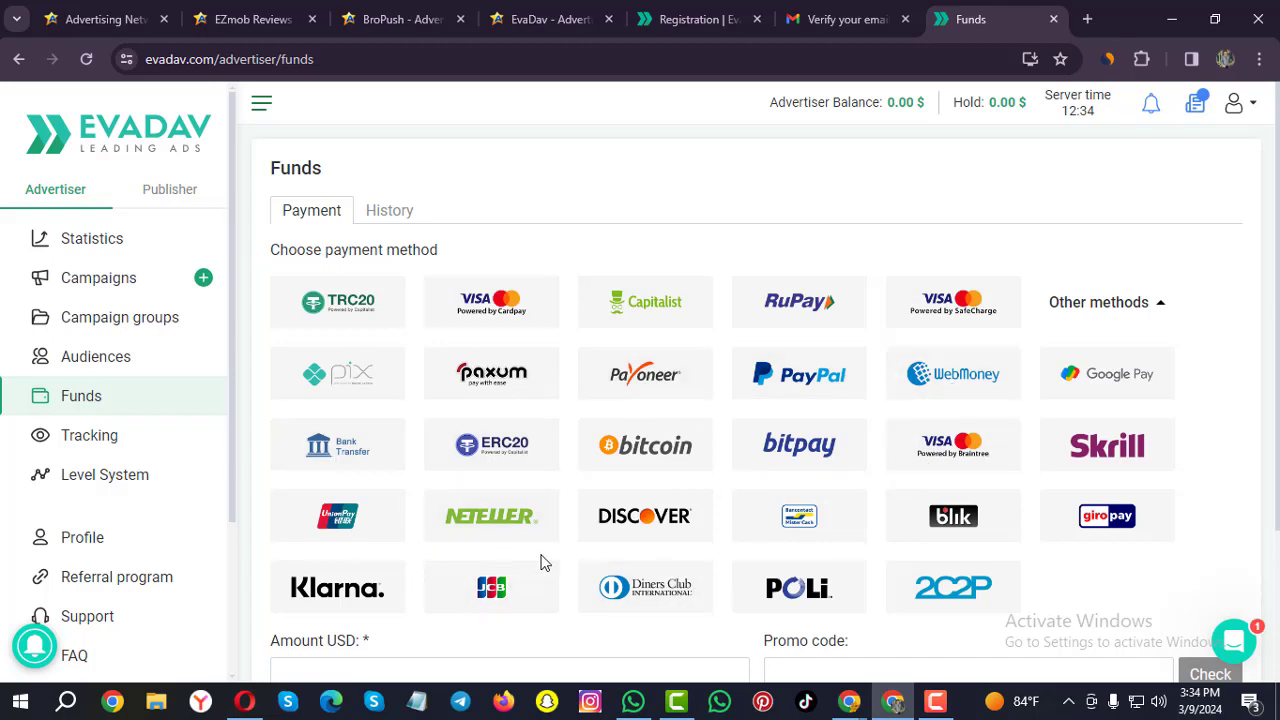
left_click(633, 390)
scroll(633, 390, "down", 2)
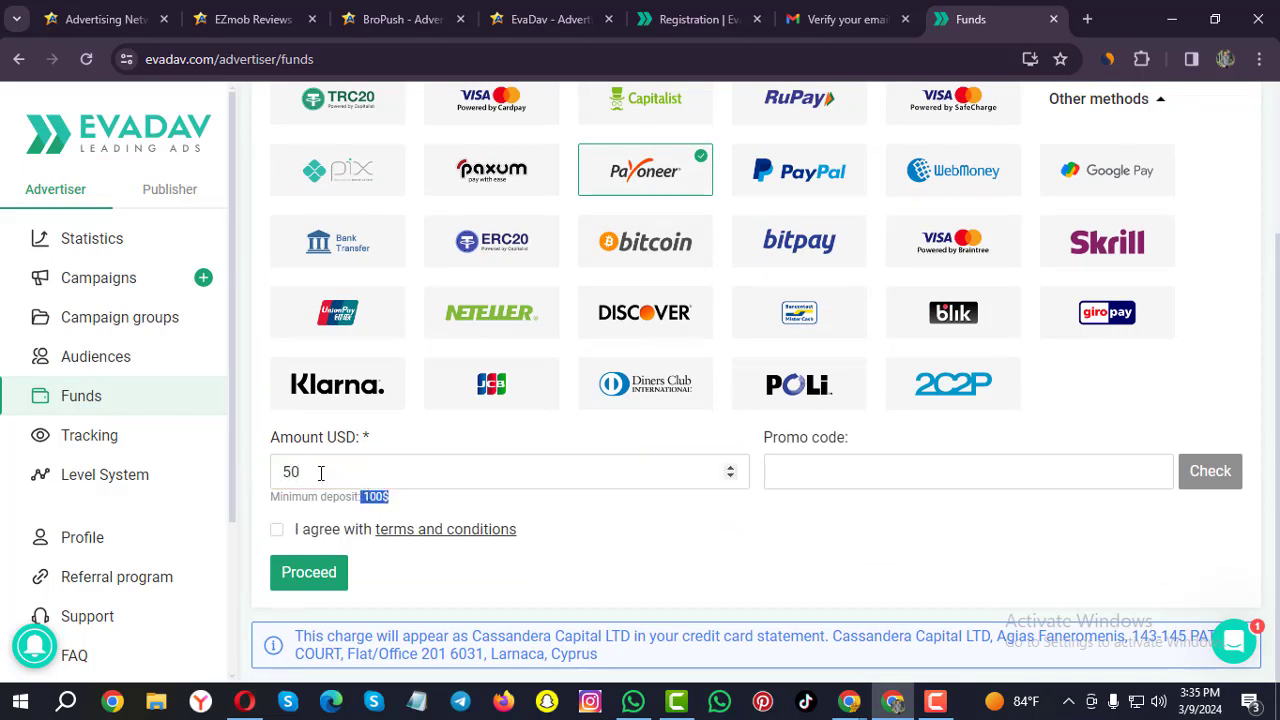
left_click_drag(320, 473, 266, 470)
type("100")
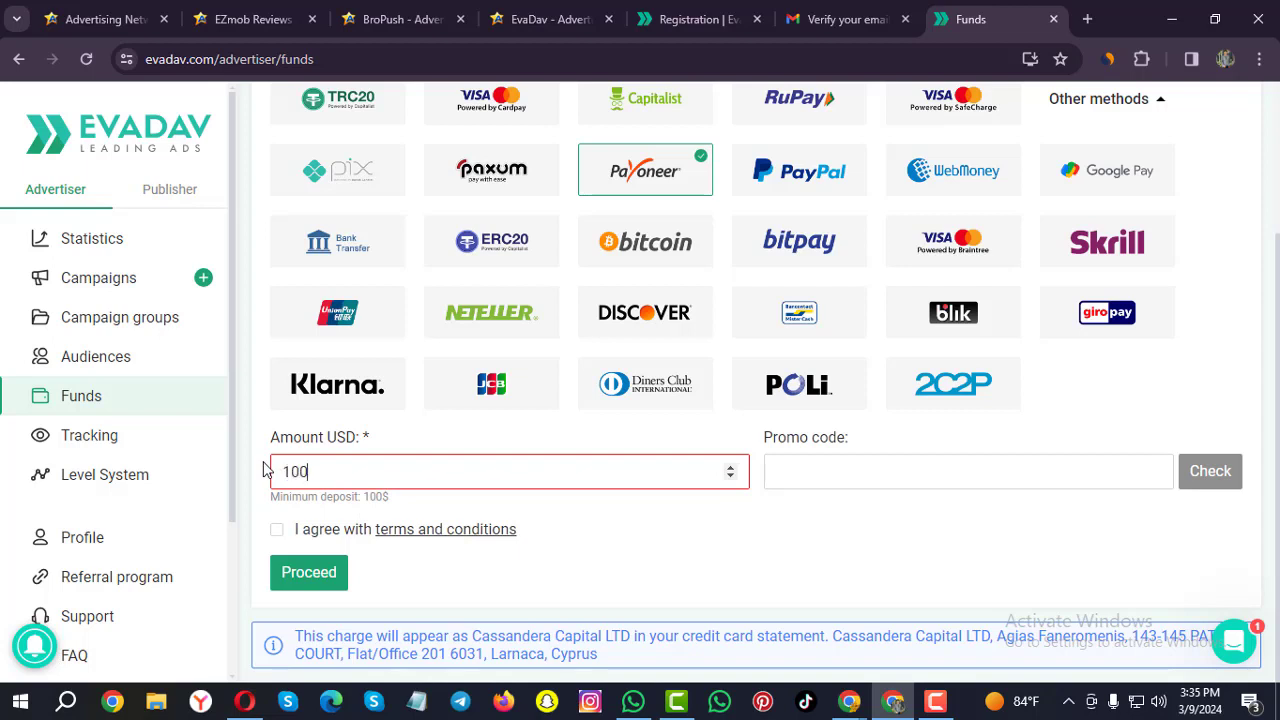
left_click(474, 512)
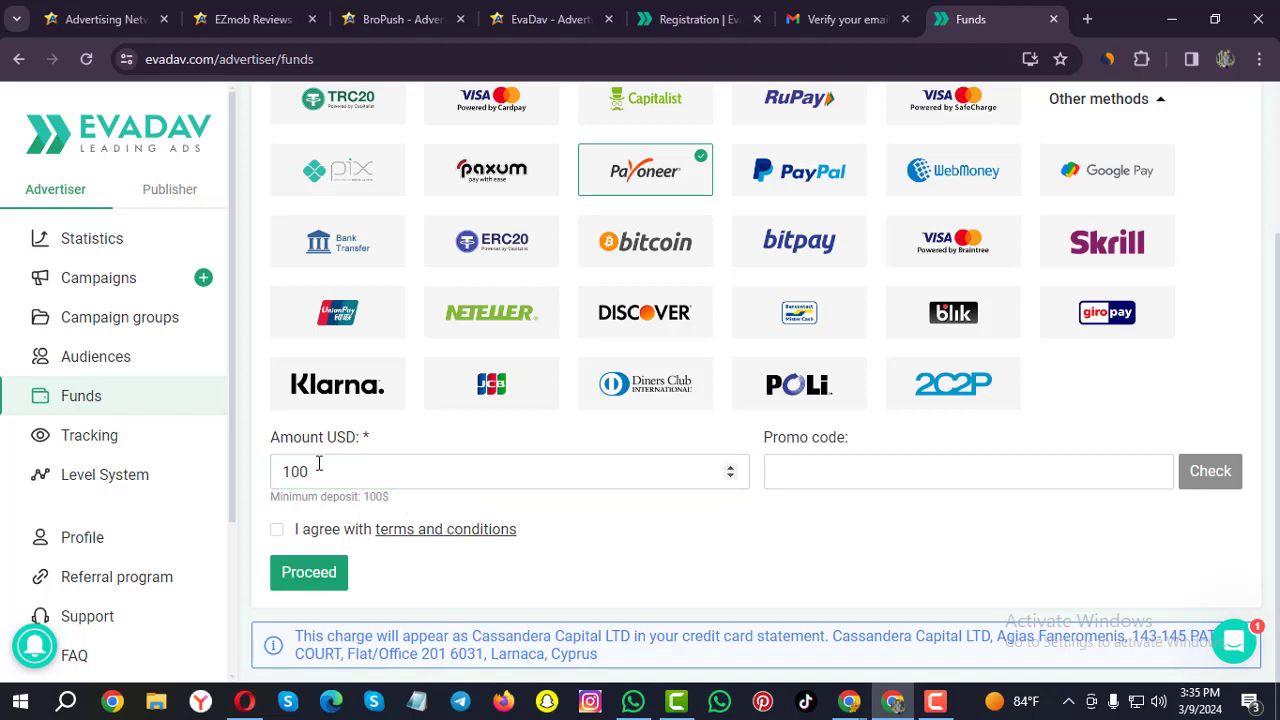
Compare the WebMoney 20% and Visa/Mastercard Cardpay 3.2% deposit fees, then reselect Payoneer.
left_click(945, 178)
double_click(343, 474)
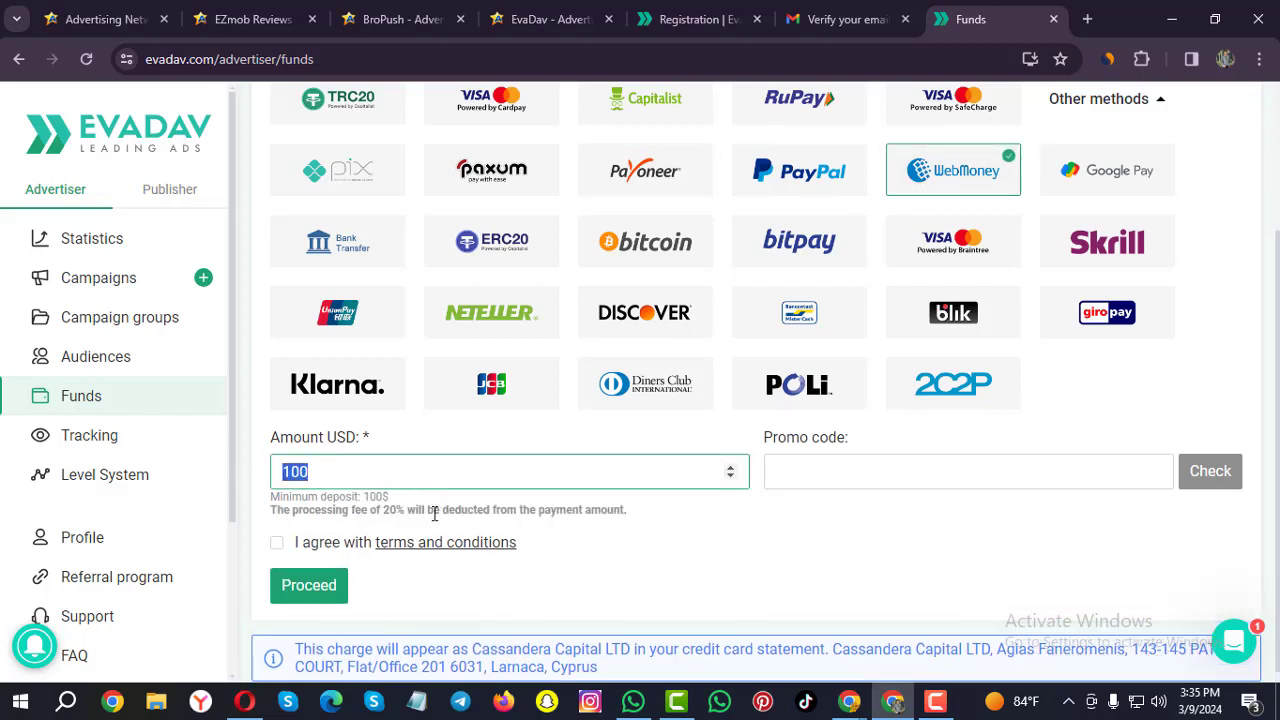
left_click_drag(379, 512, 409, 514)
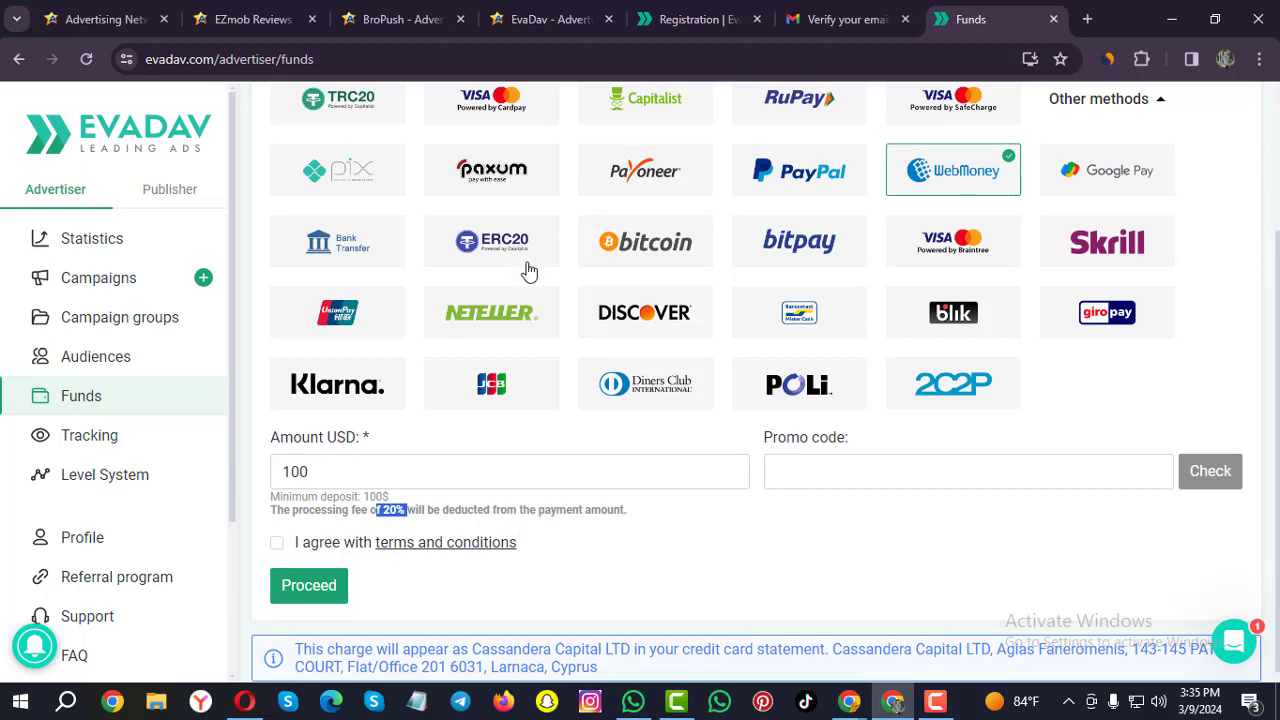
left_click(638, 178)
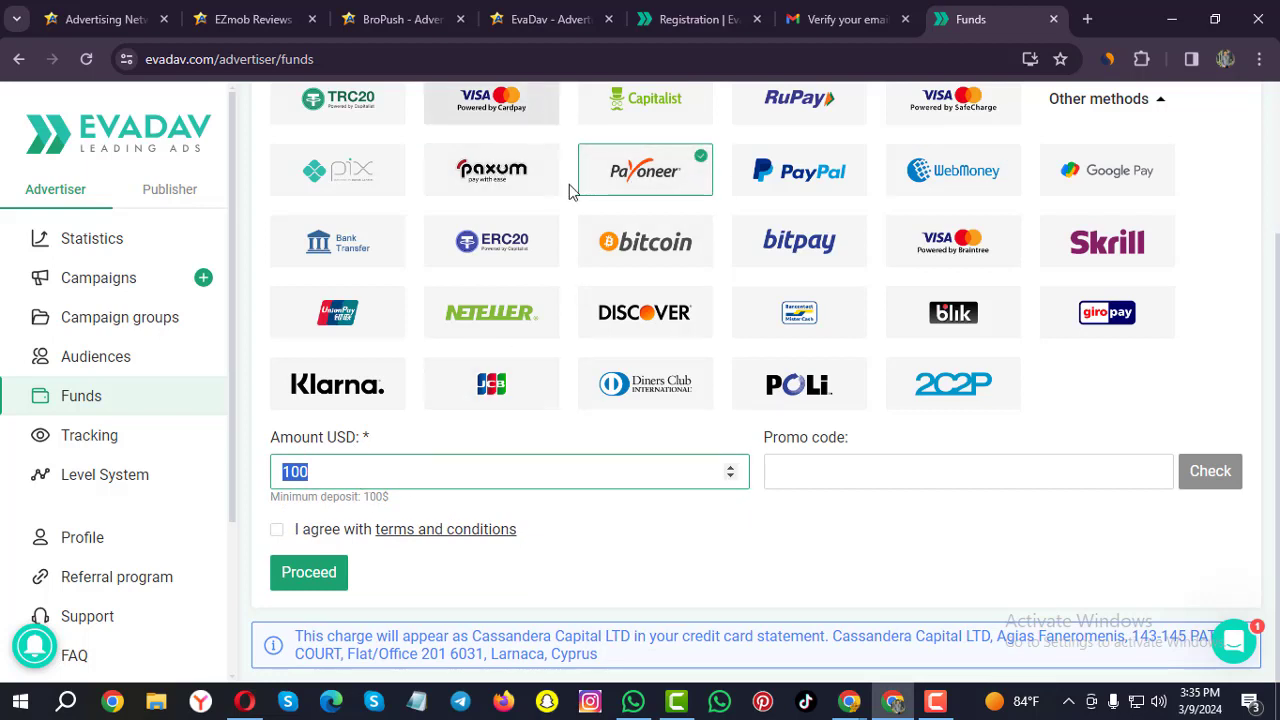
scroll(566, 200, "up", 1)
left_click(500, 191)
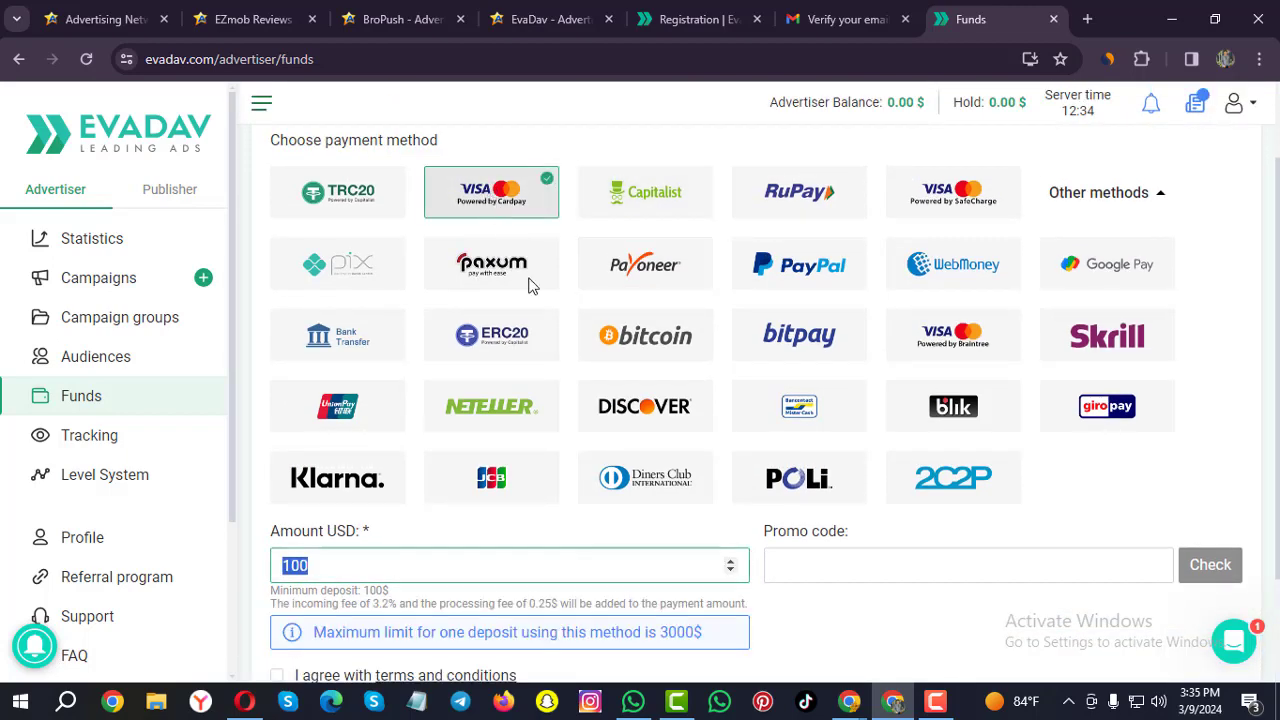
scroll(532, 320, "down", 1)
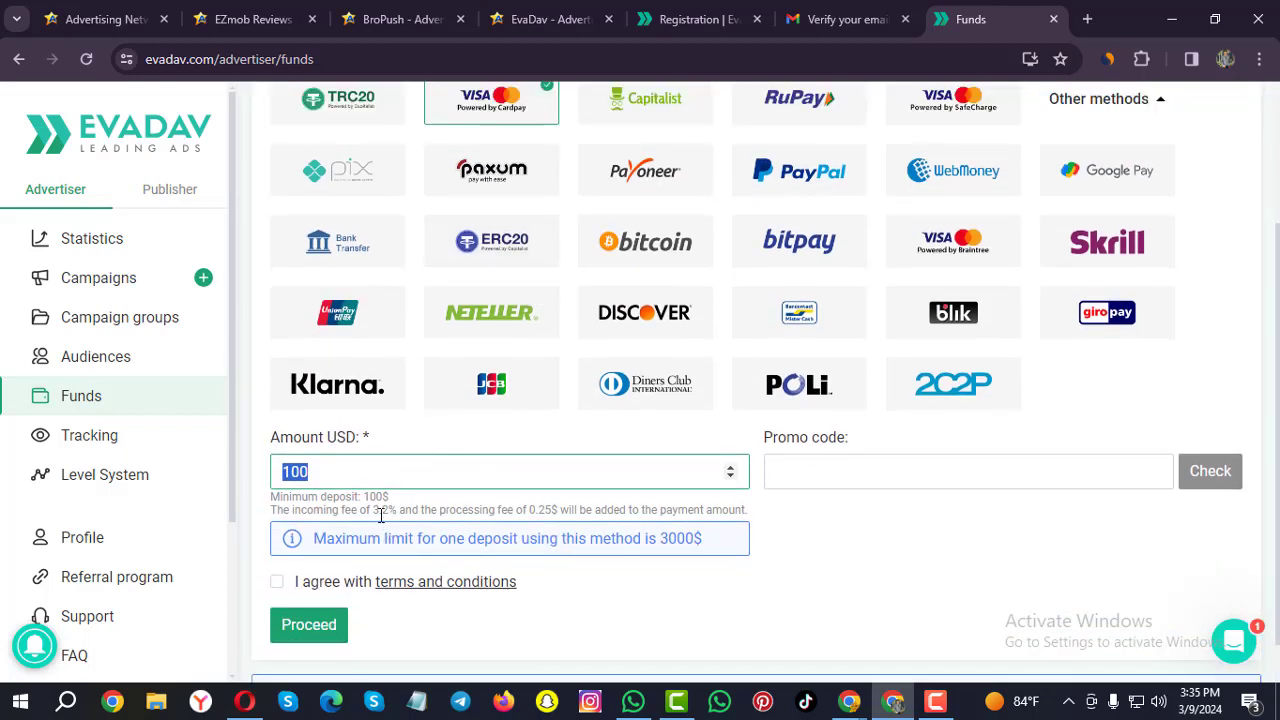
left_click_drag(372, 511, 392, 507)
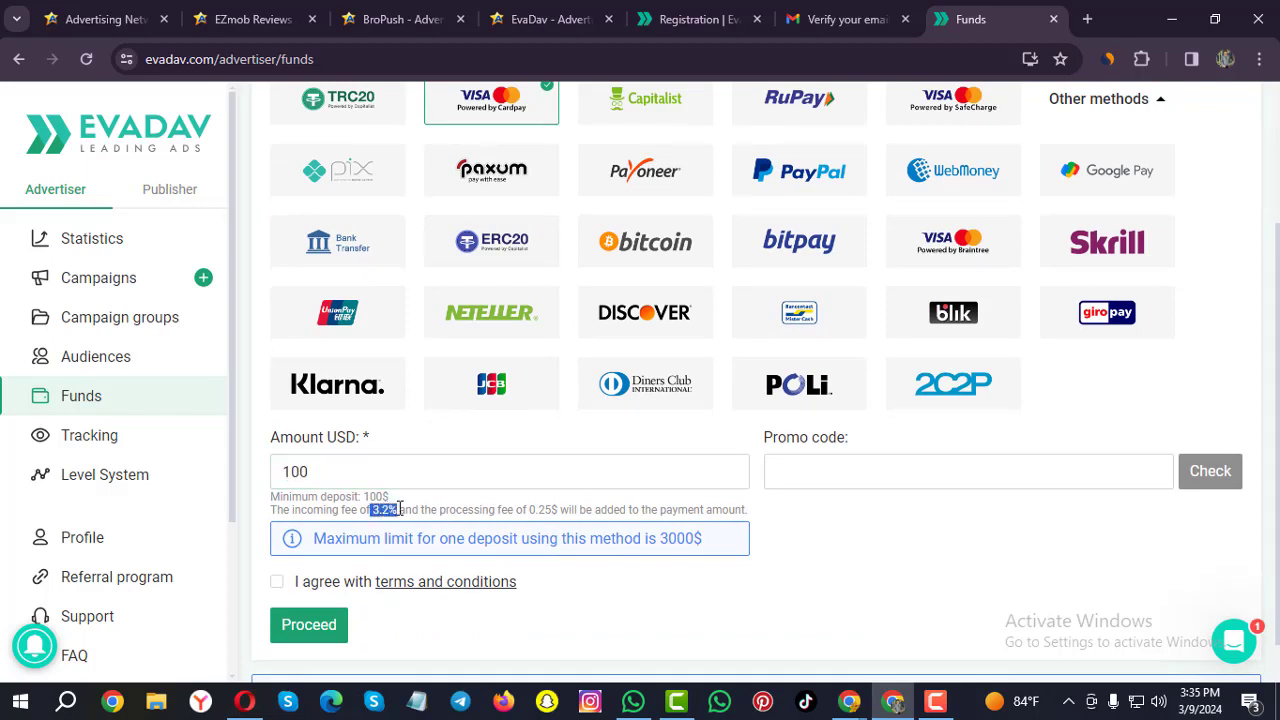
left_click_drag(532, 511, 638, 509)
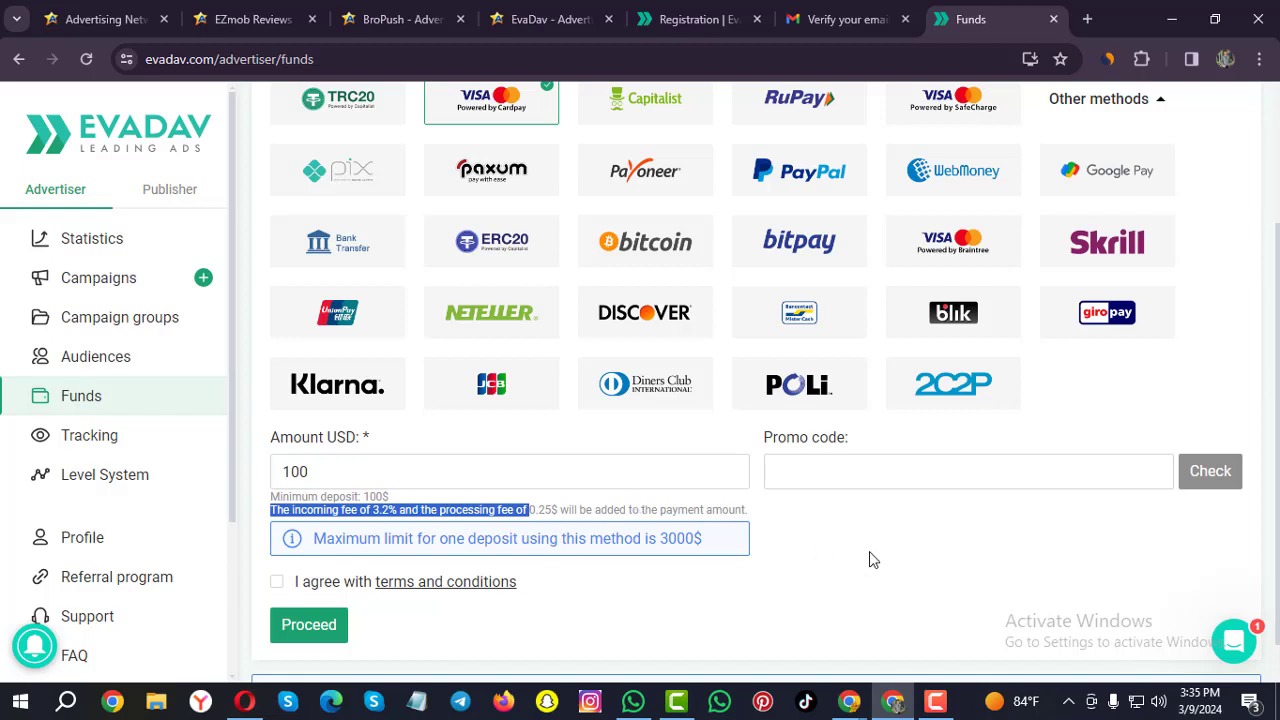
scroll(1040, 250, "up", 1)
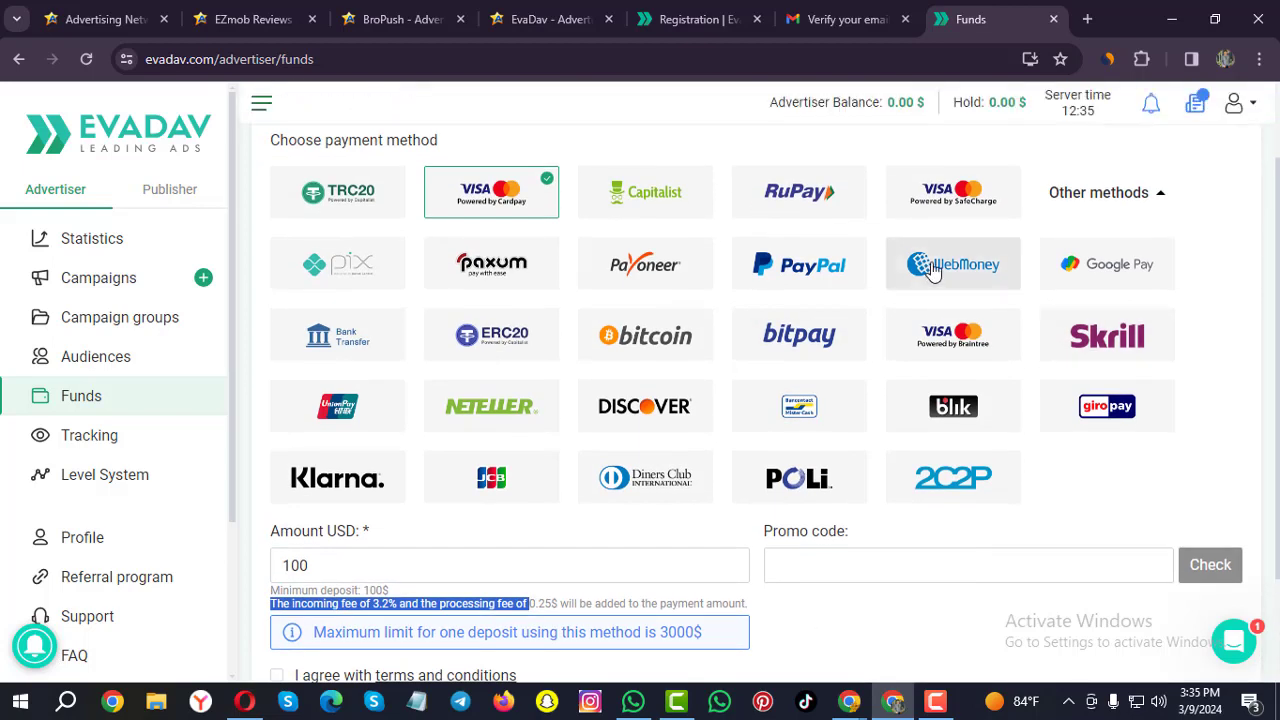
left_click(640, 273)
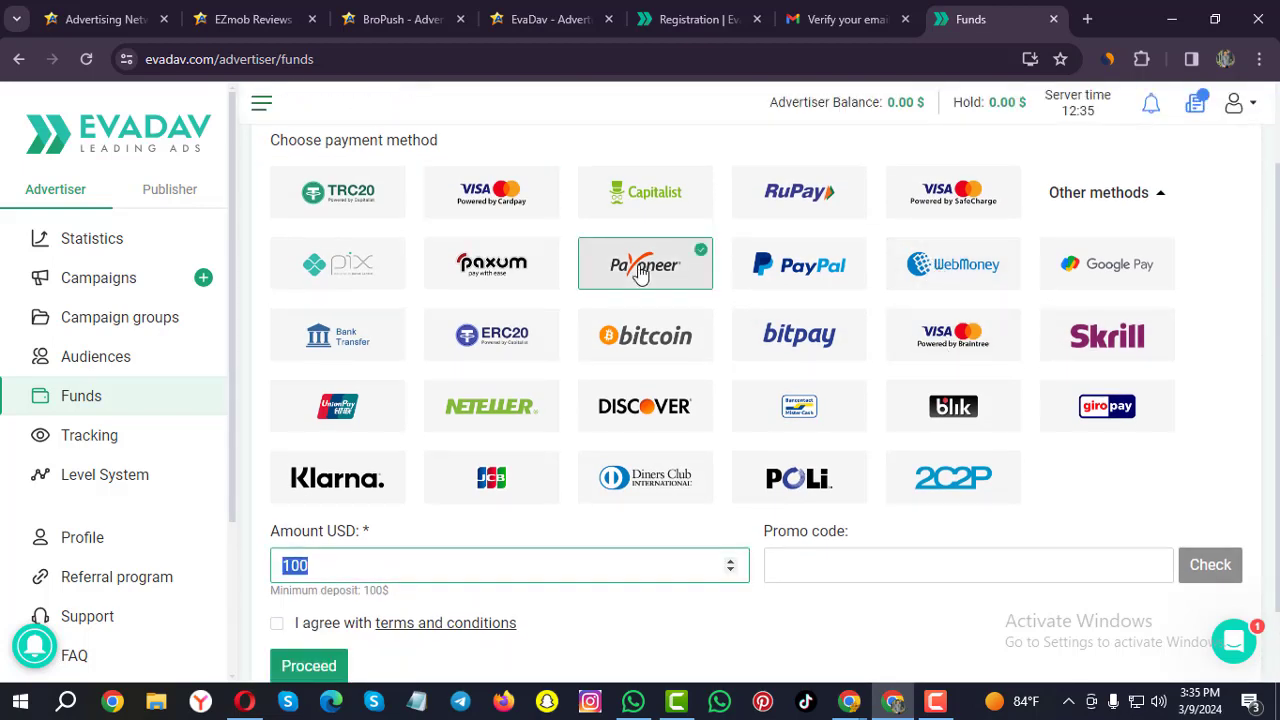
scroll(700, 420, "down", 1)
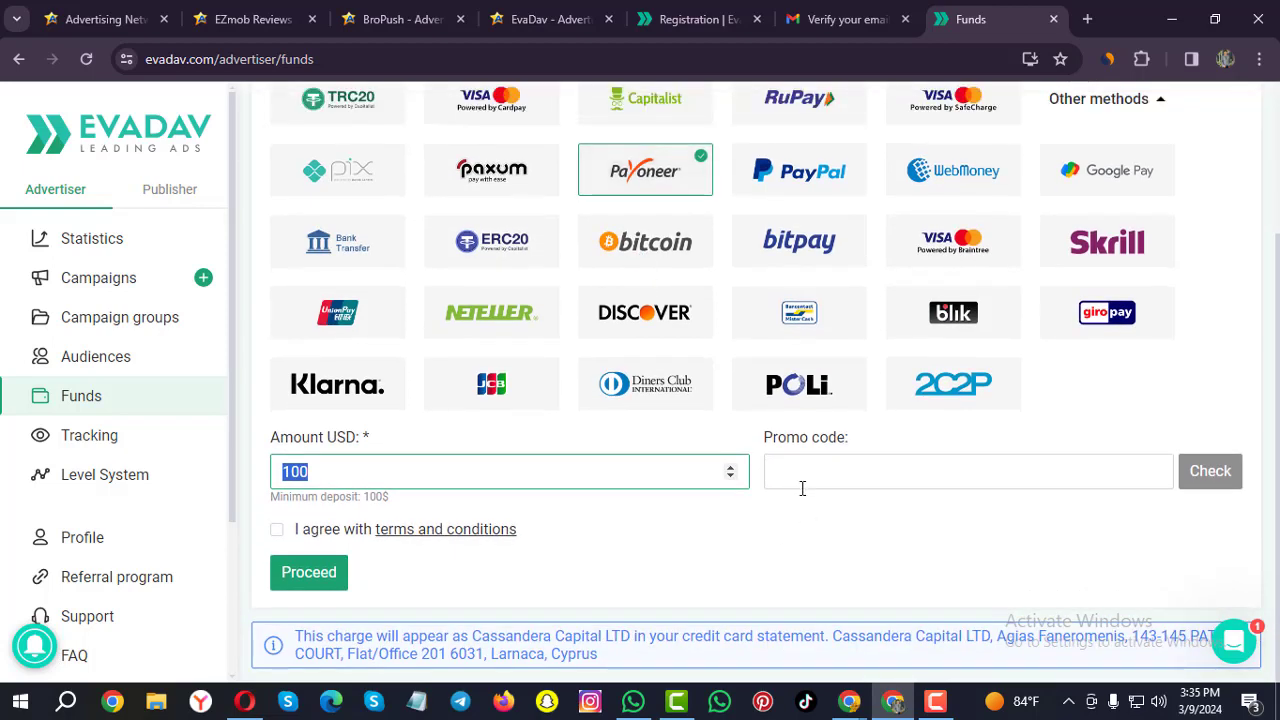
Accept the terms and conditions, keeping Payoneer and 100 USD.
left_click(799, 476)
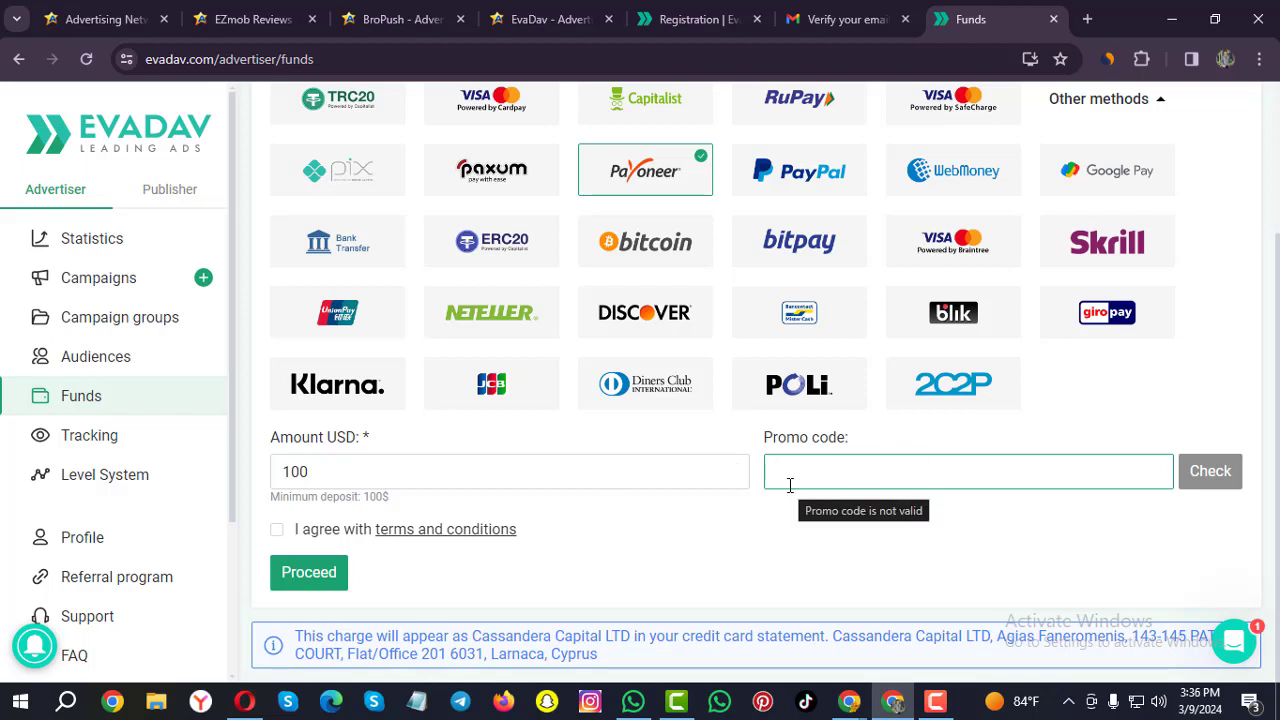
left_click(278, 531)
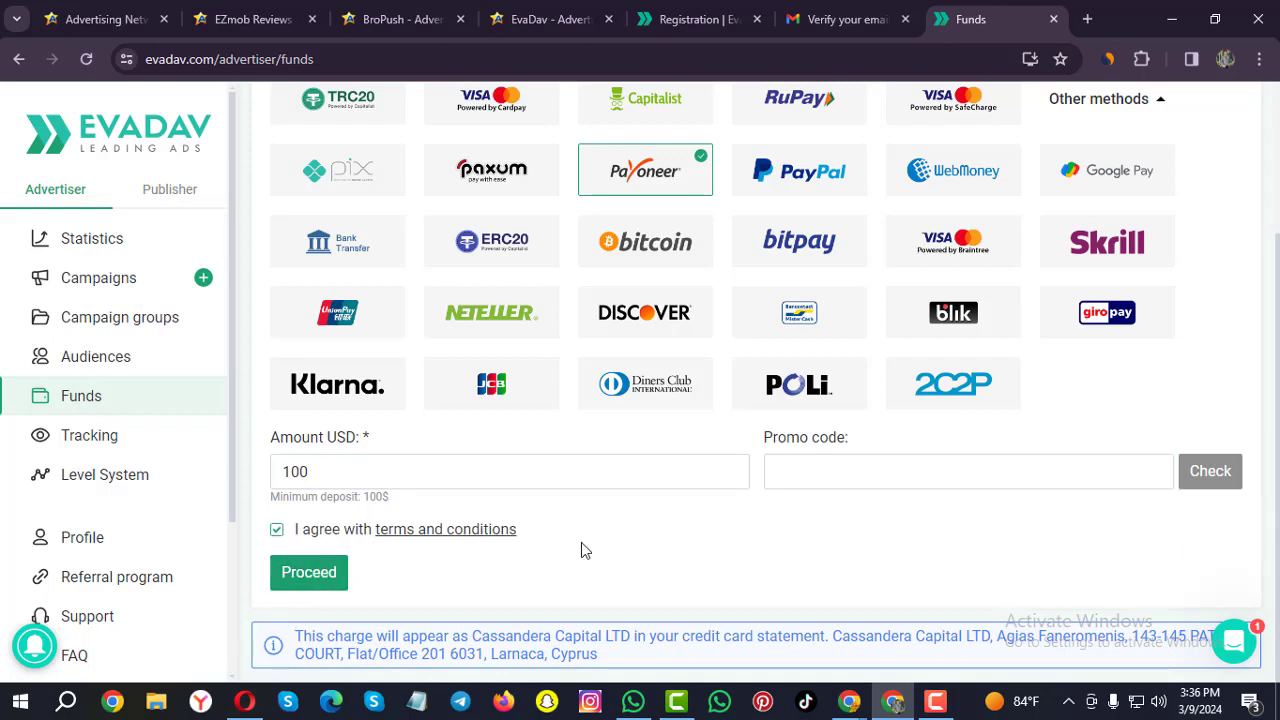
scroll(581, 542, "up", 2)
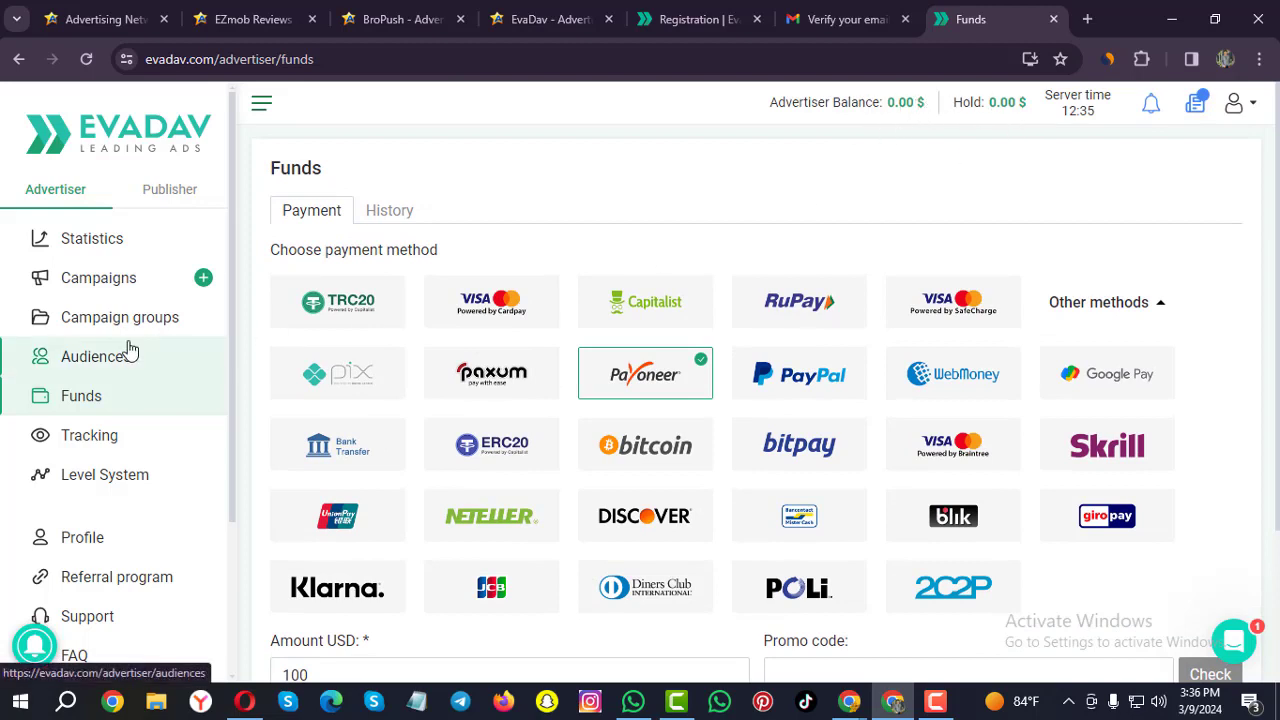
Look through the Statistics, Audiences and Level System pages.
left_click(75, 243)
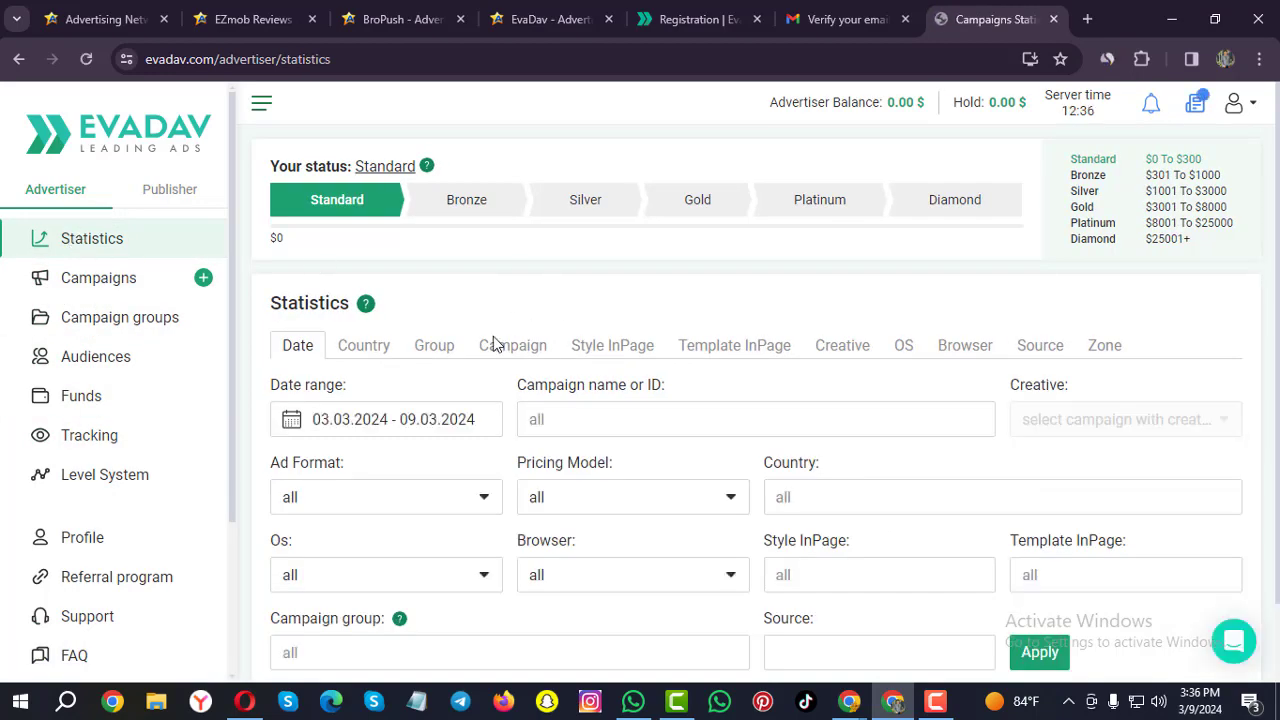
scroll(493, 336, "down", 2)
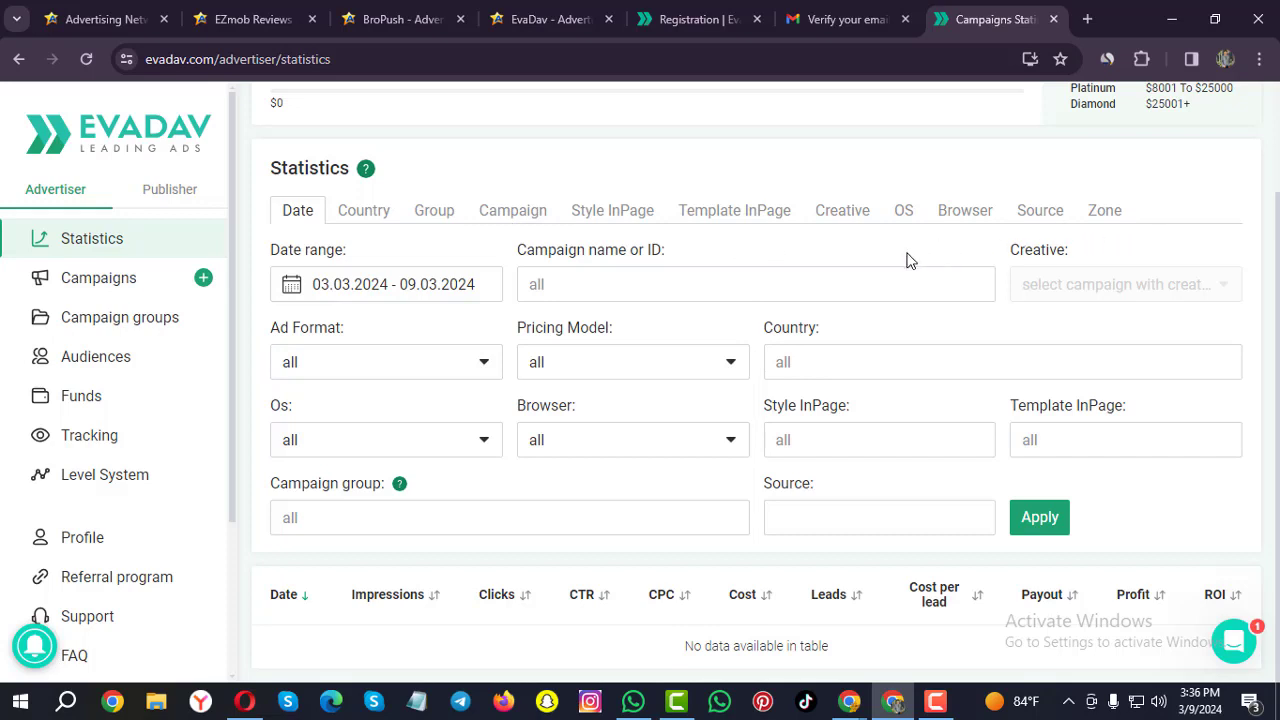
left_click(115, 366)
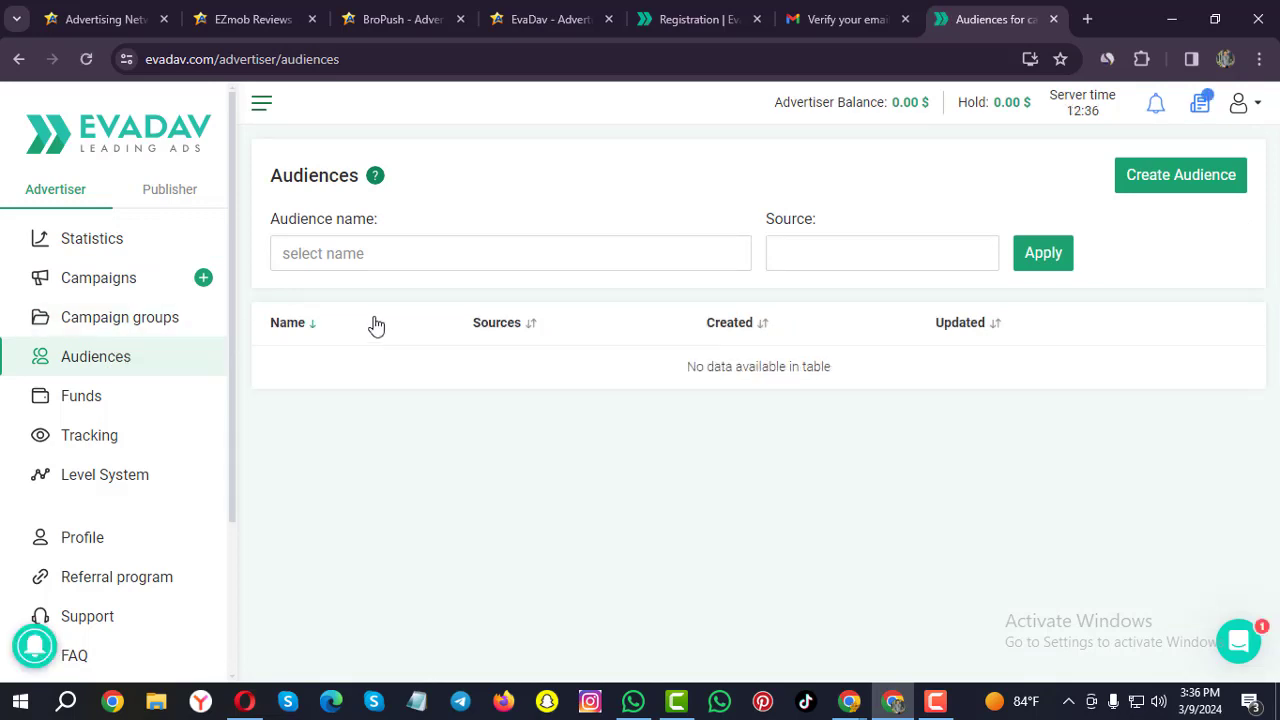
scroll(60, 385, "down", 2)
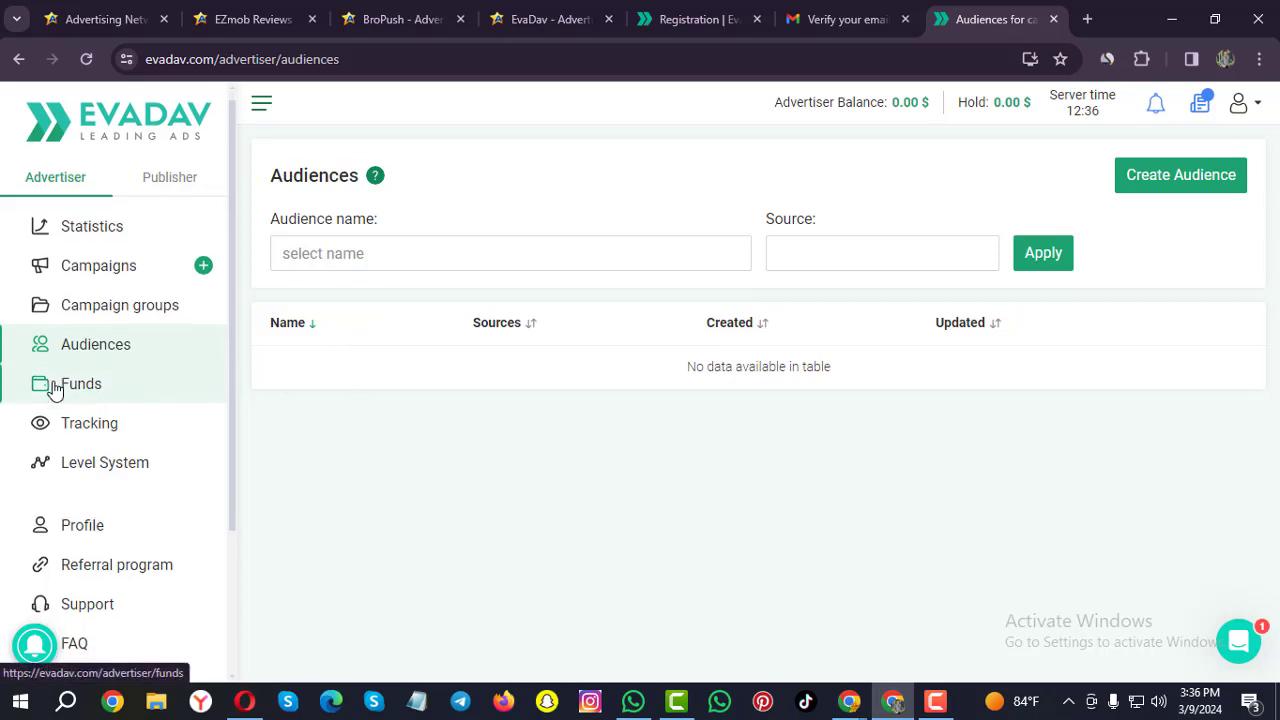
left_click(106, 380)
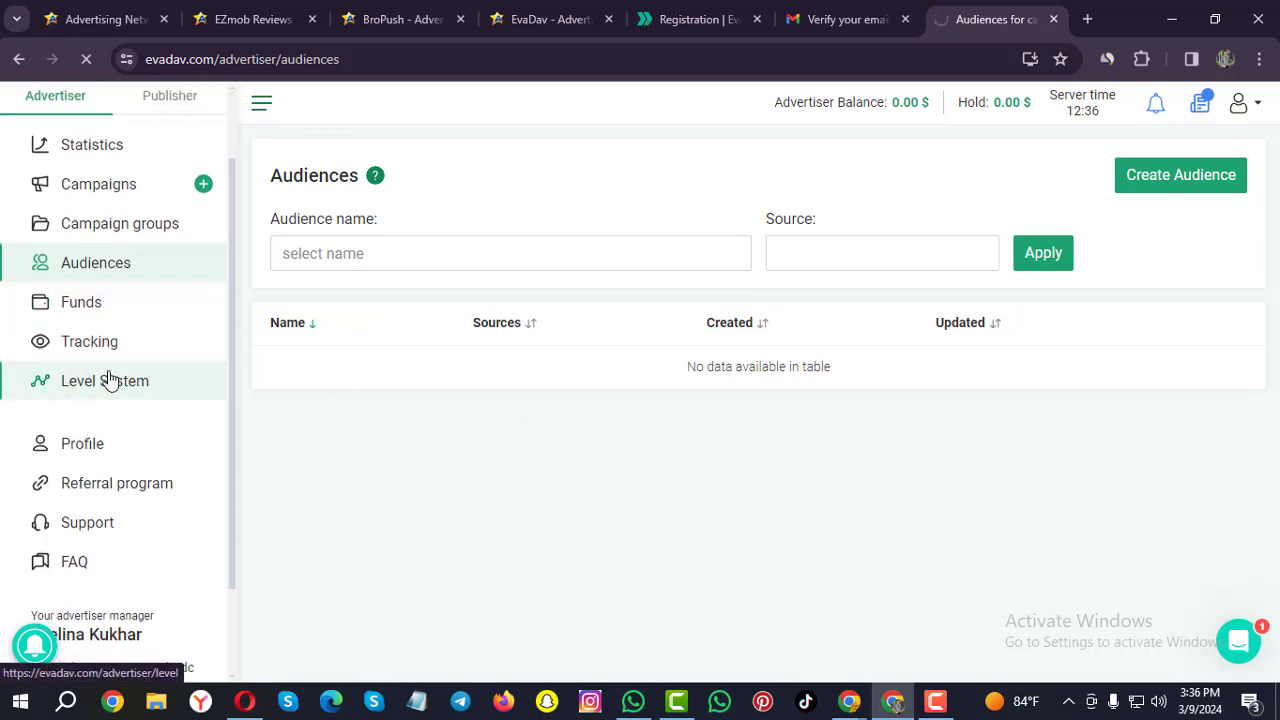
scroll(600, 535, "down", 2)
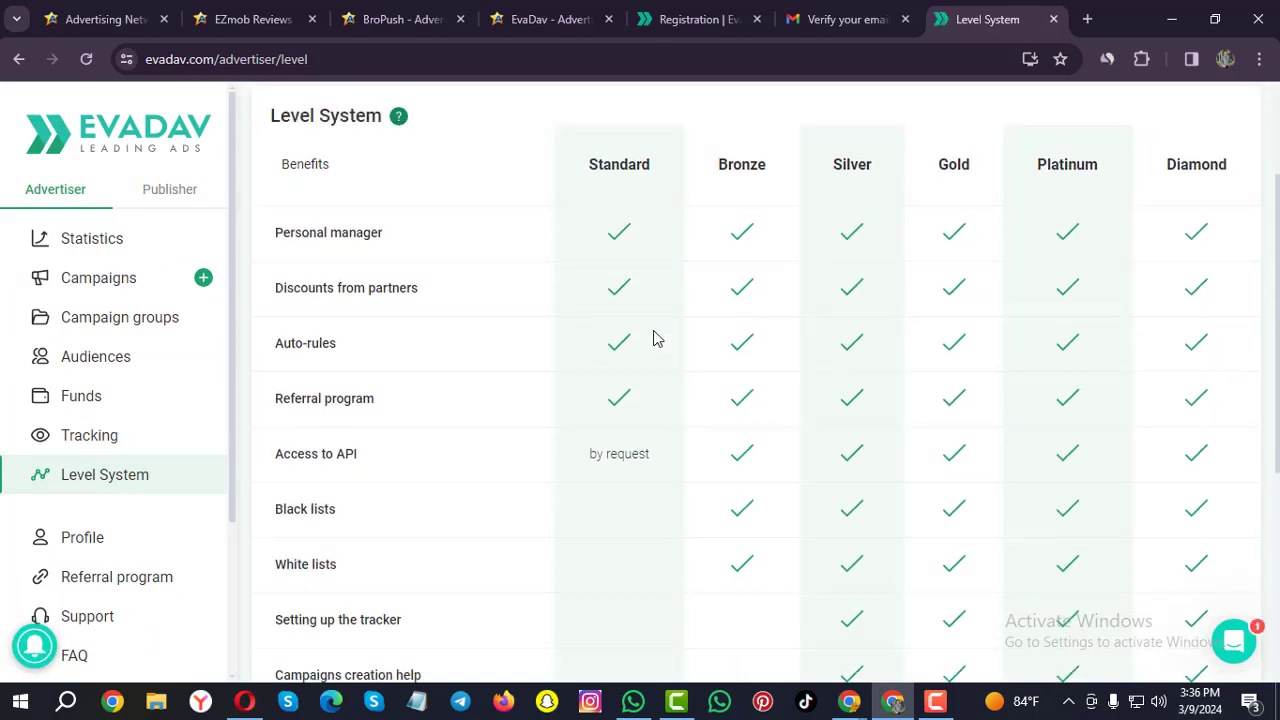
scroll(125, 287, "down", 1)
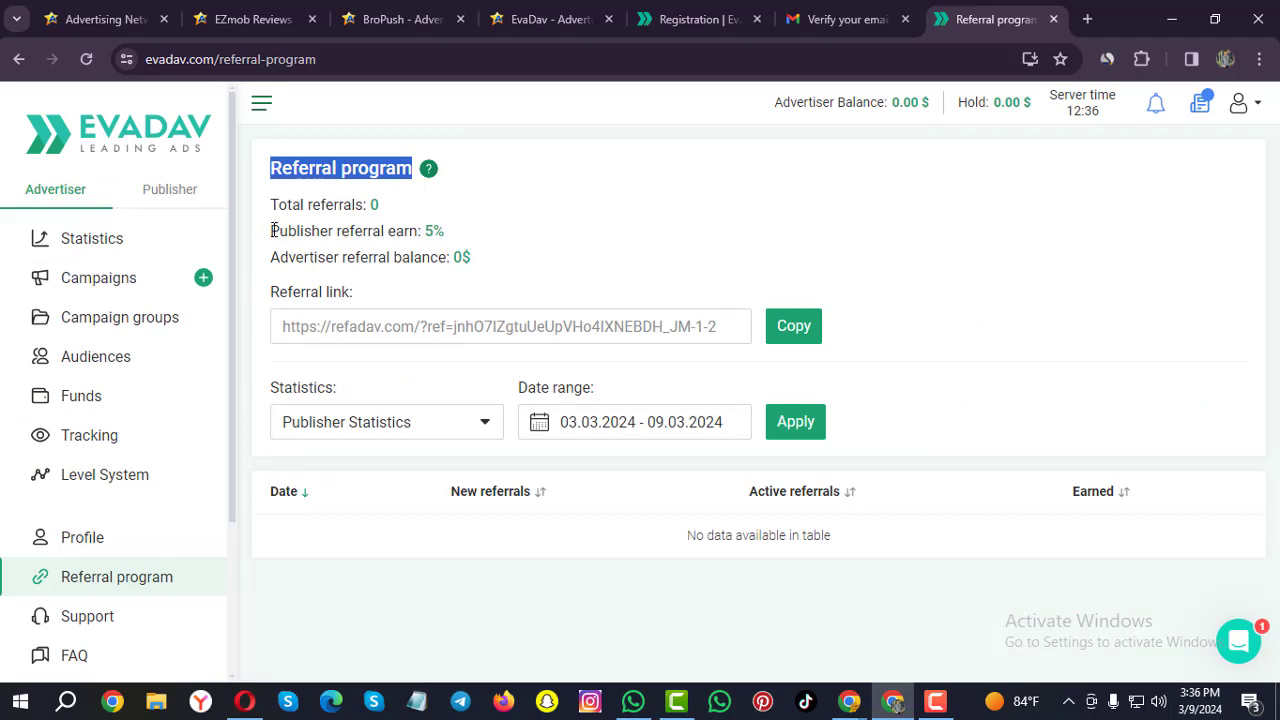
Copy the referral link, note the 5% publisher referral earning, and go to Campaigns.
left_click(790, 333)
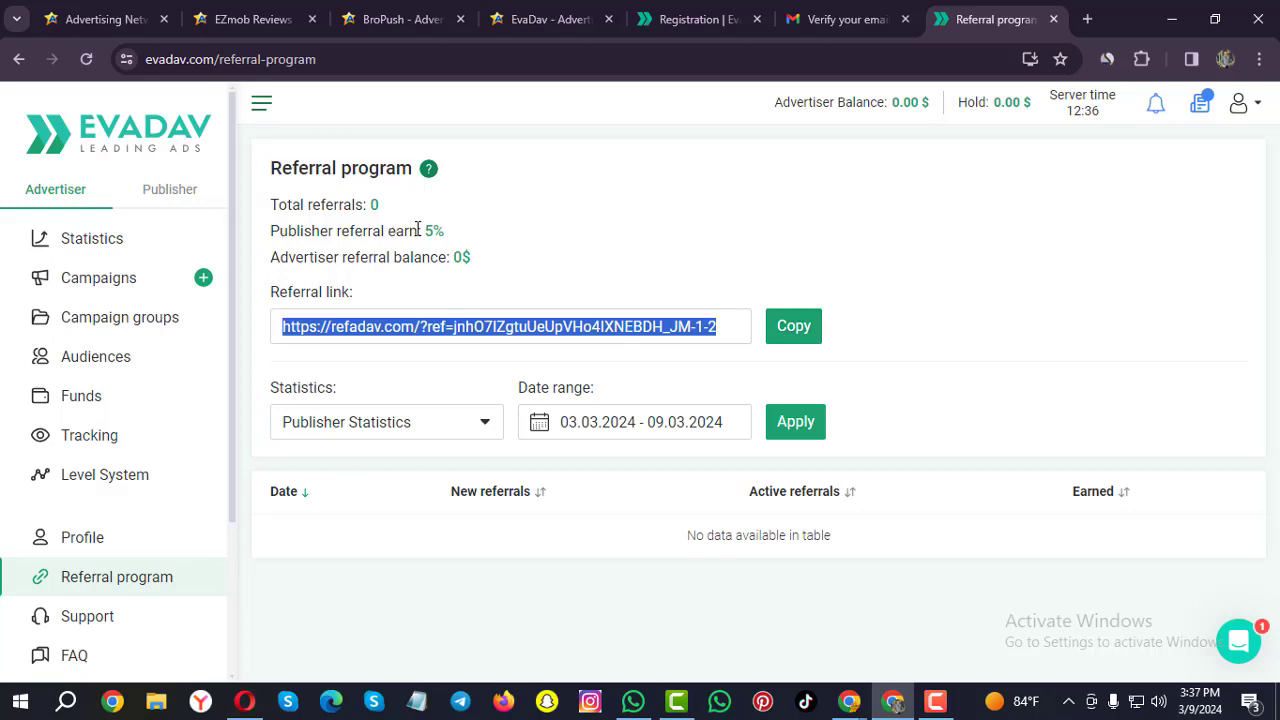
left_click_drag(418, 229, 447, 229)
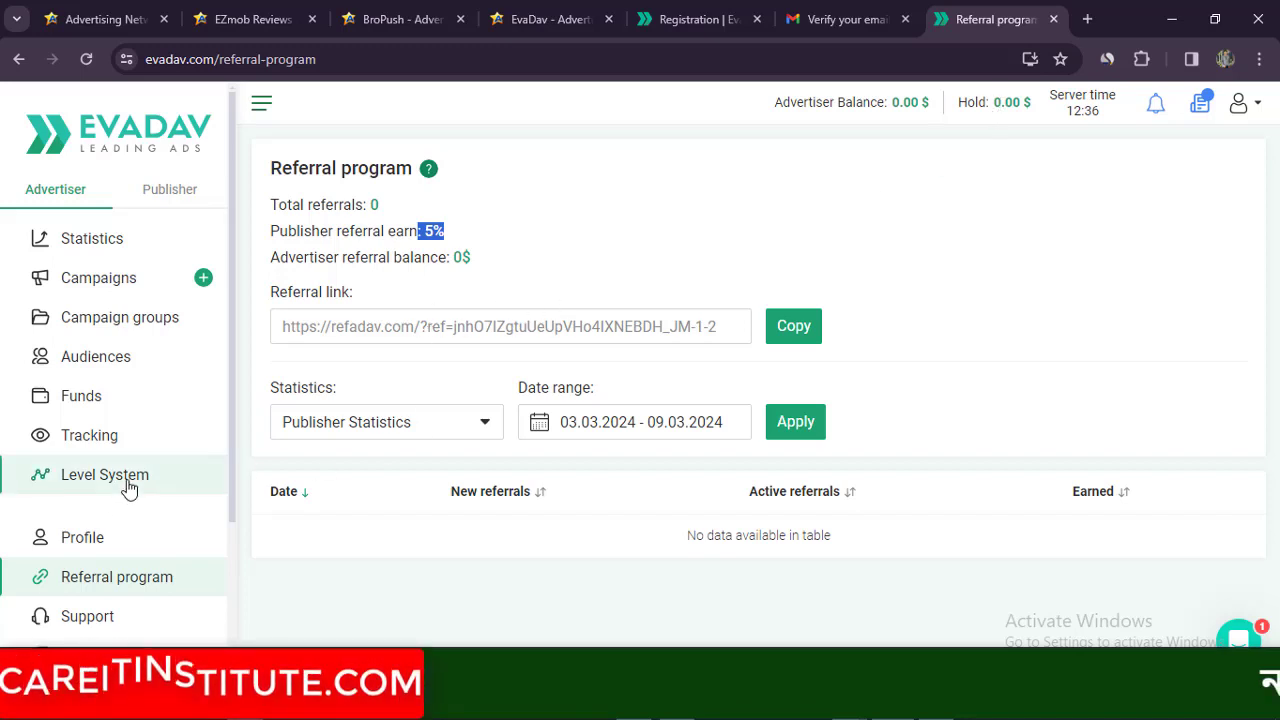
scroll(128, 486, "down", 3)
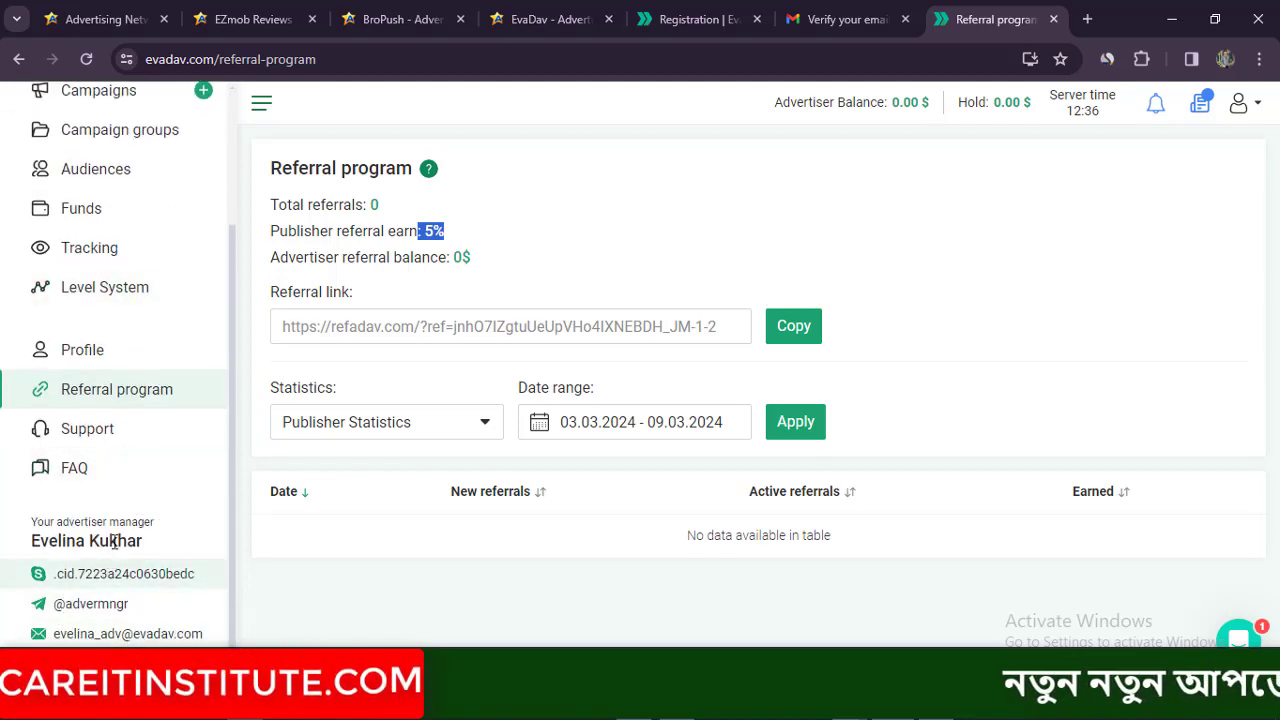
scroll(137, 460, "down", 1)
scroll(135, 548, "up", 4)
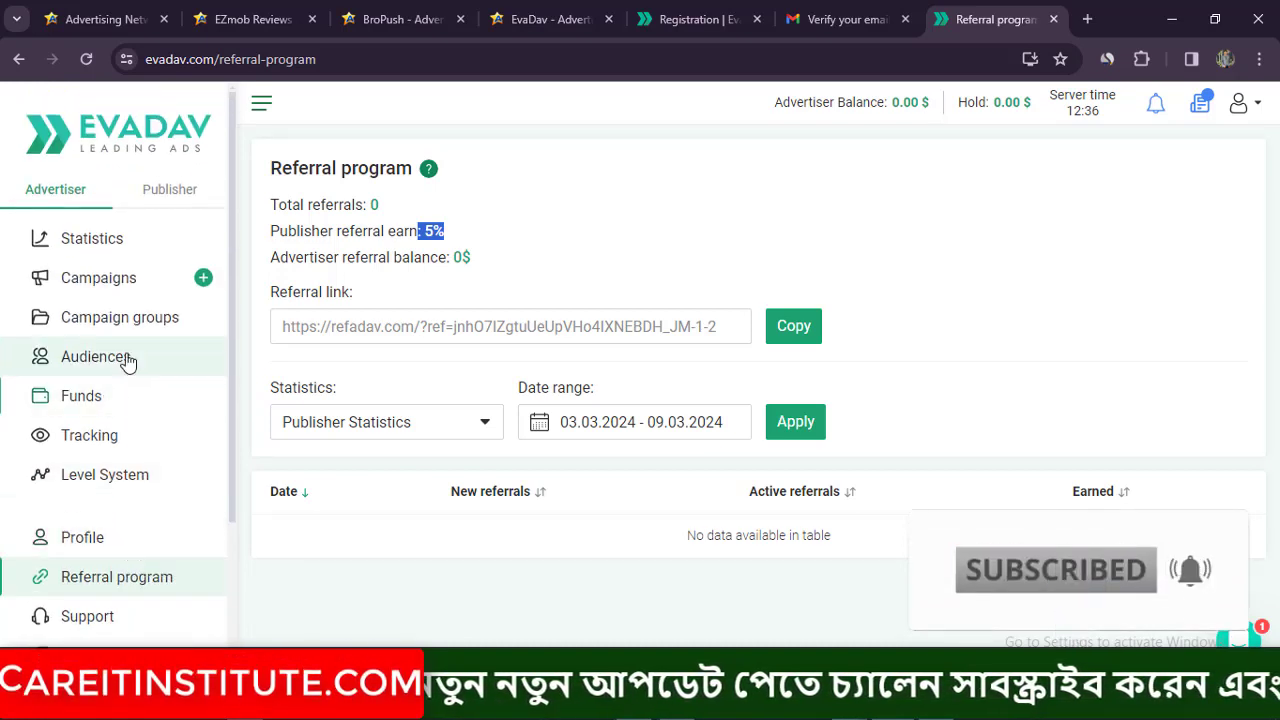
left_click(108, 285)
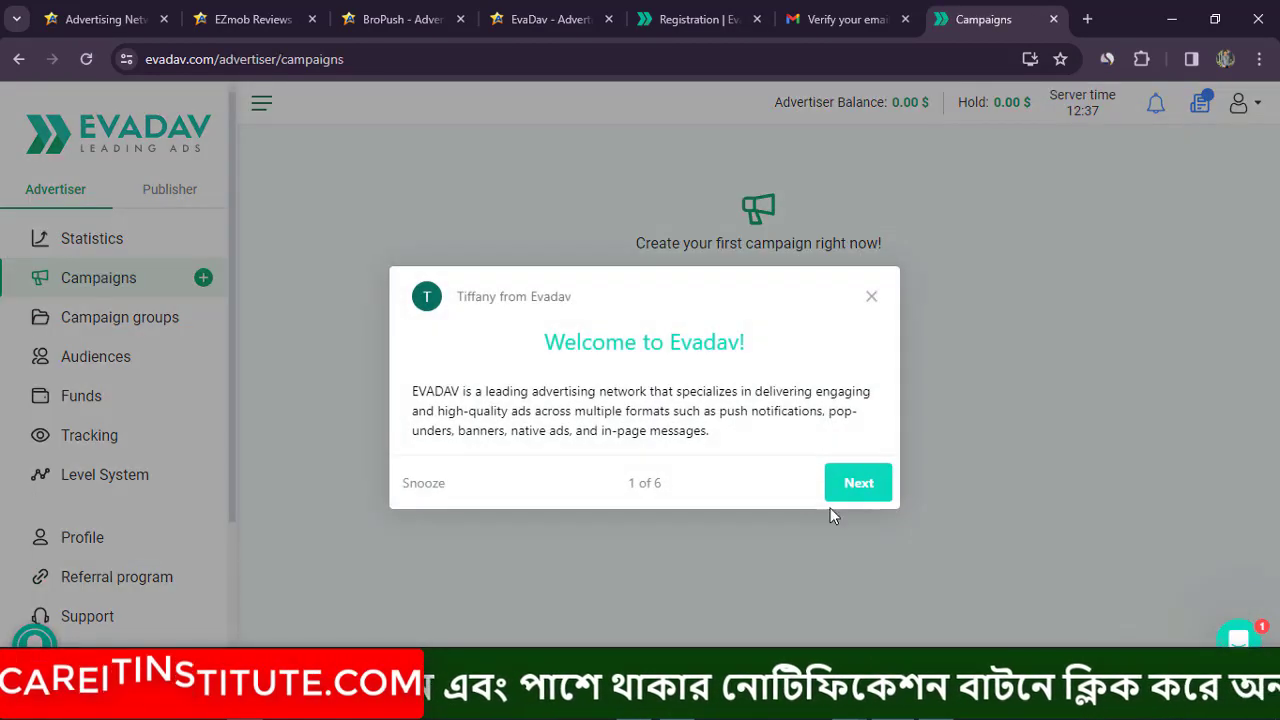
Skip the welcome tour, start a new campaign and name it 'Care it'.
left_click(848, 480)
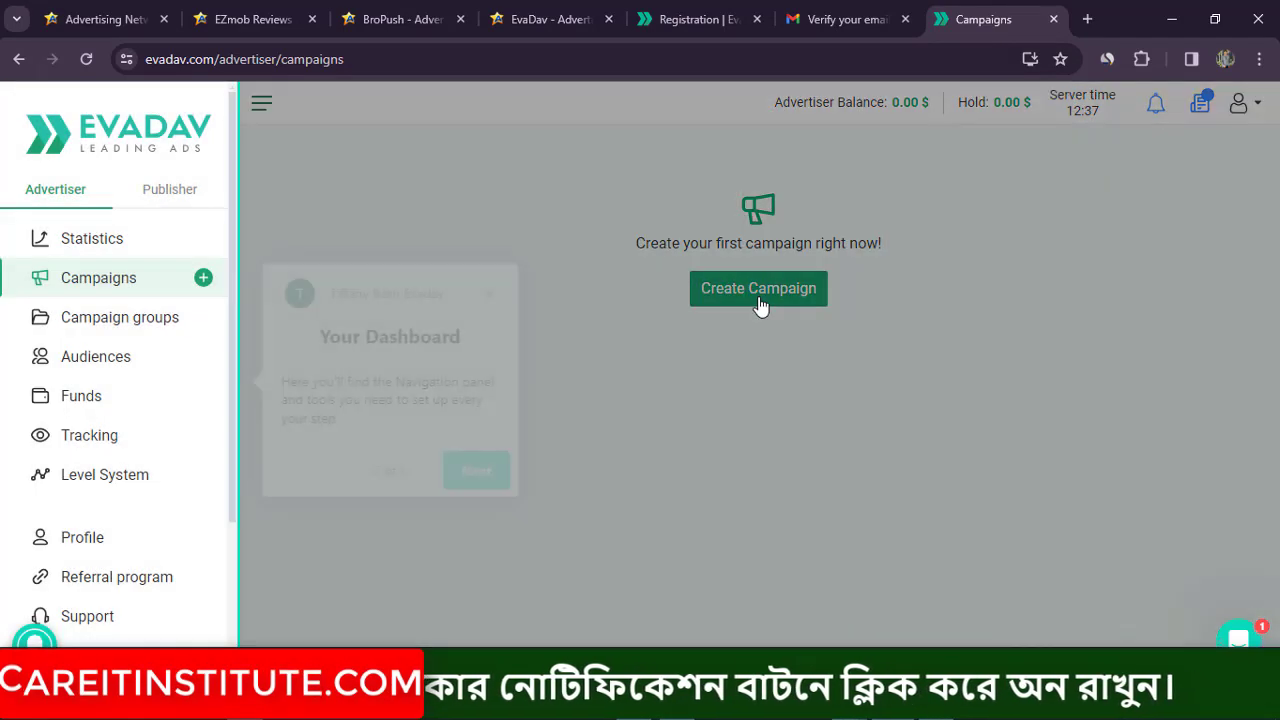
left_click(452, 472)
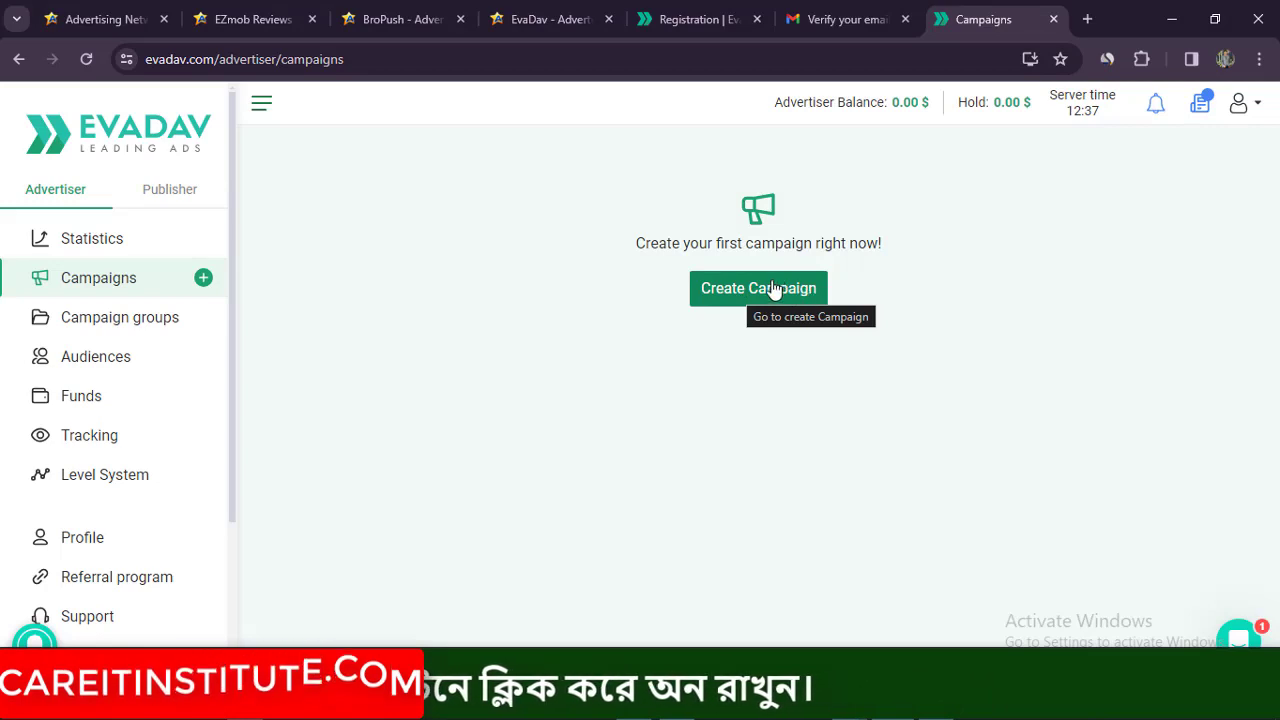
left_click(752, 294)
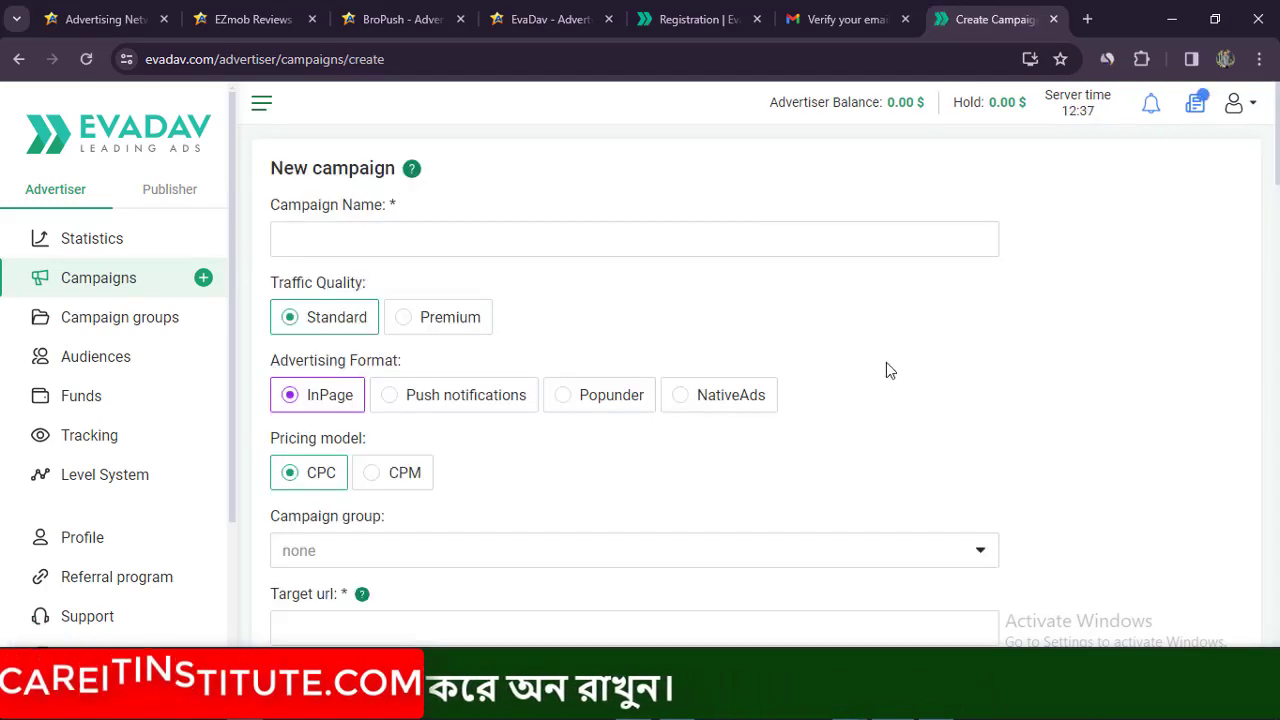
left_click(347, 235)
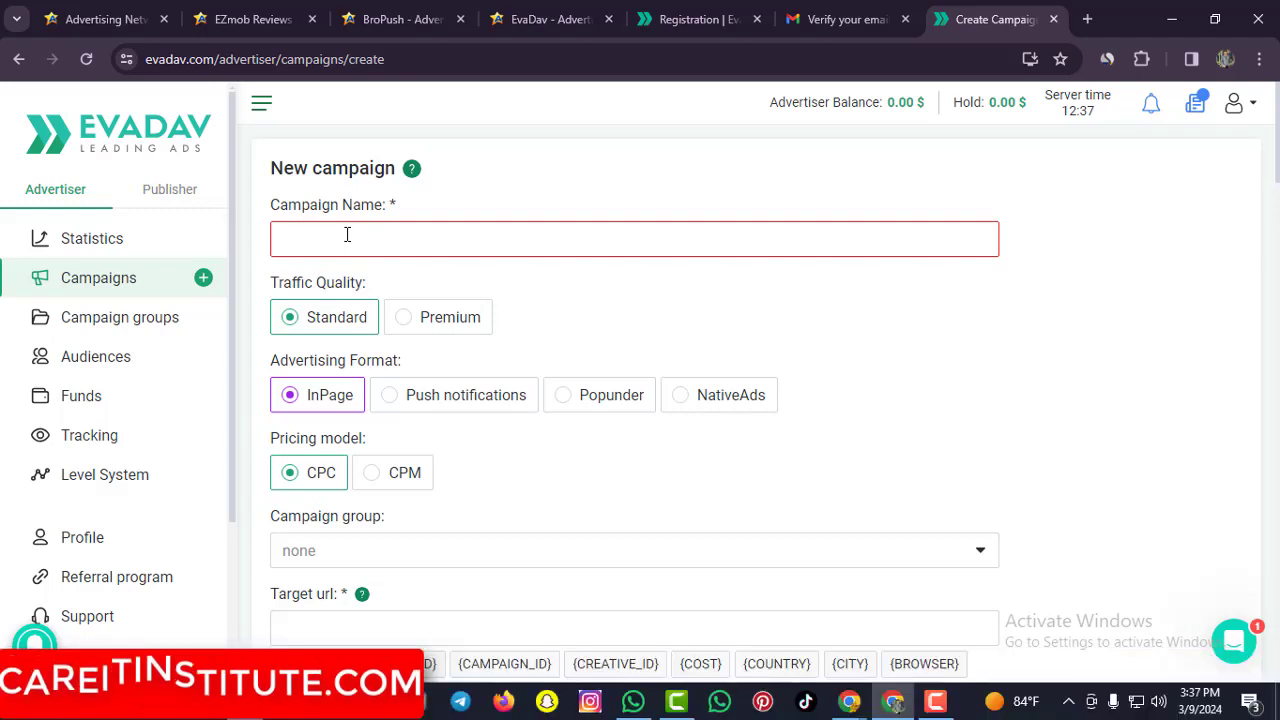
type("Care it")
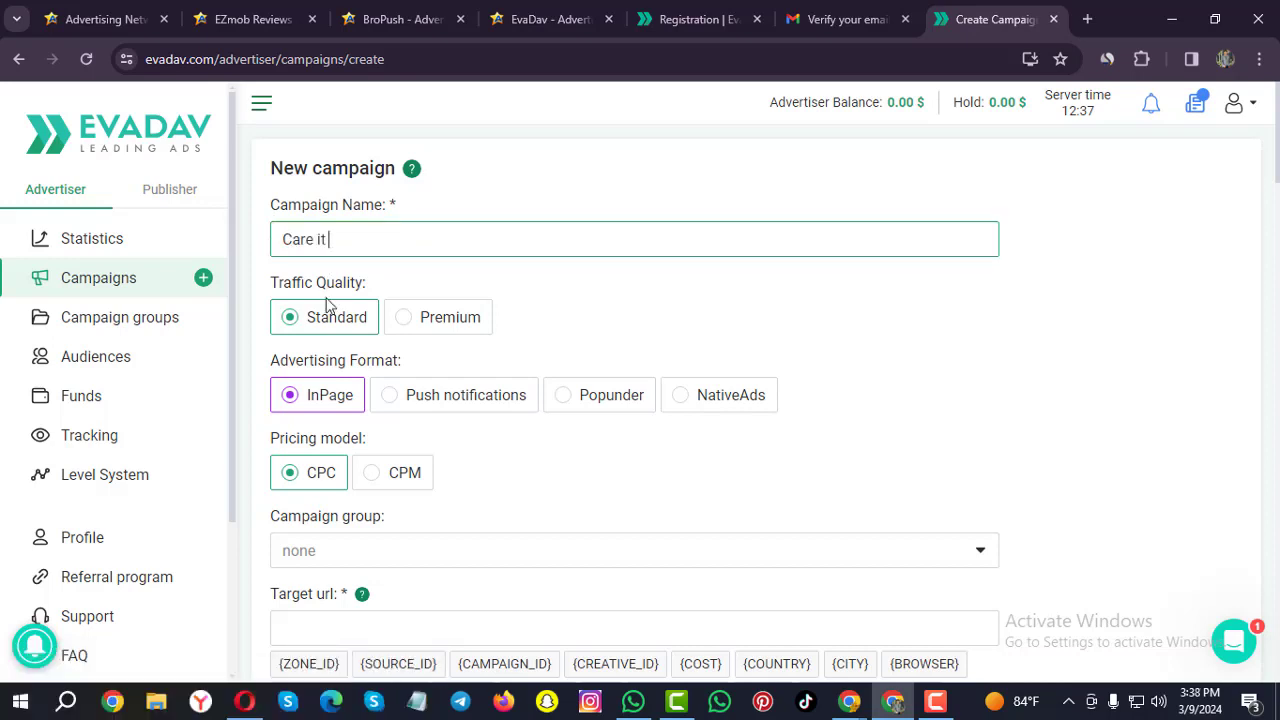
Choose Push notifications as the advertising format, keeping Standard traffic quality.
left_click_drag(278, 282, 400, 286)
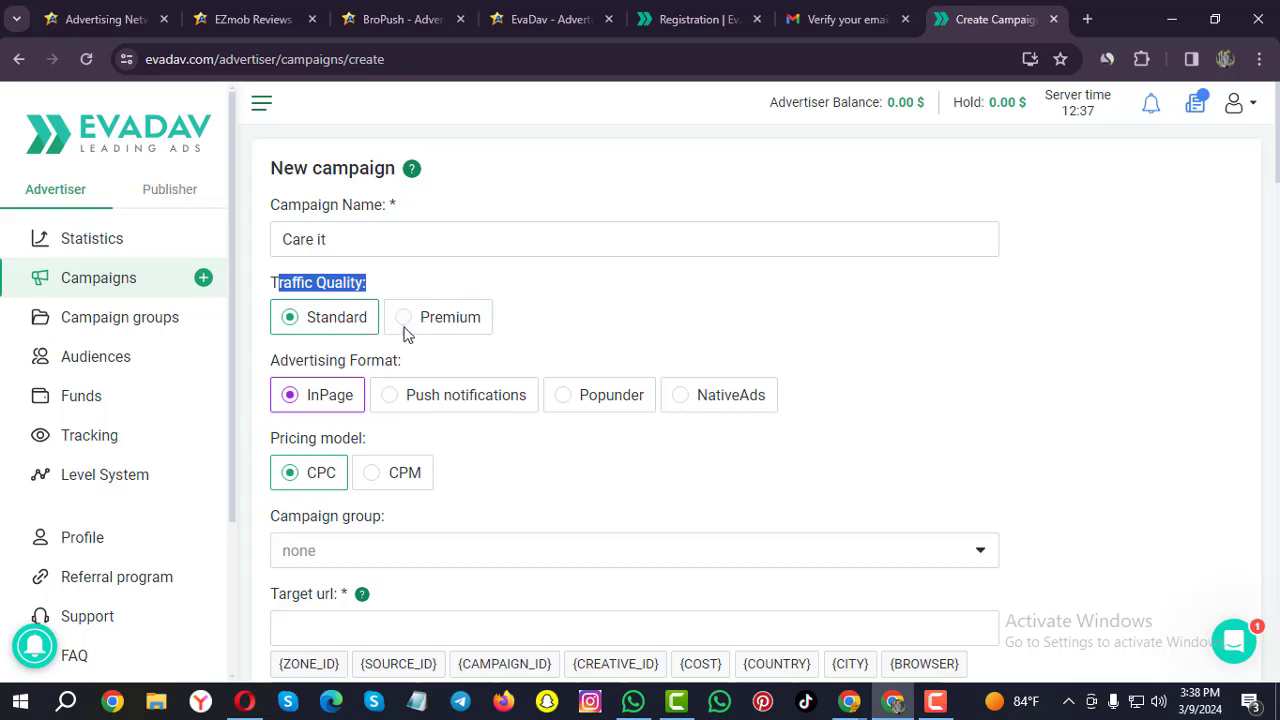
left_click_drag(278, 361, 407, 366)
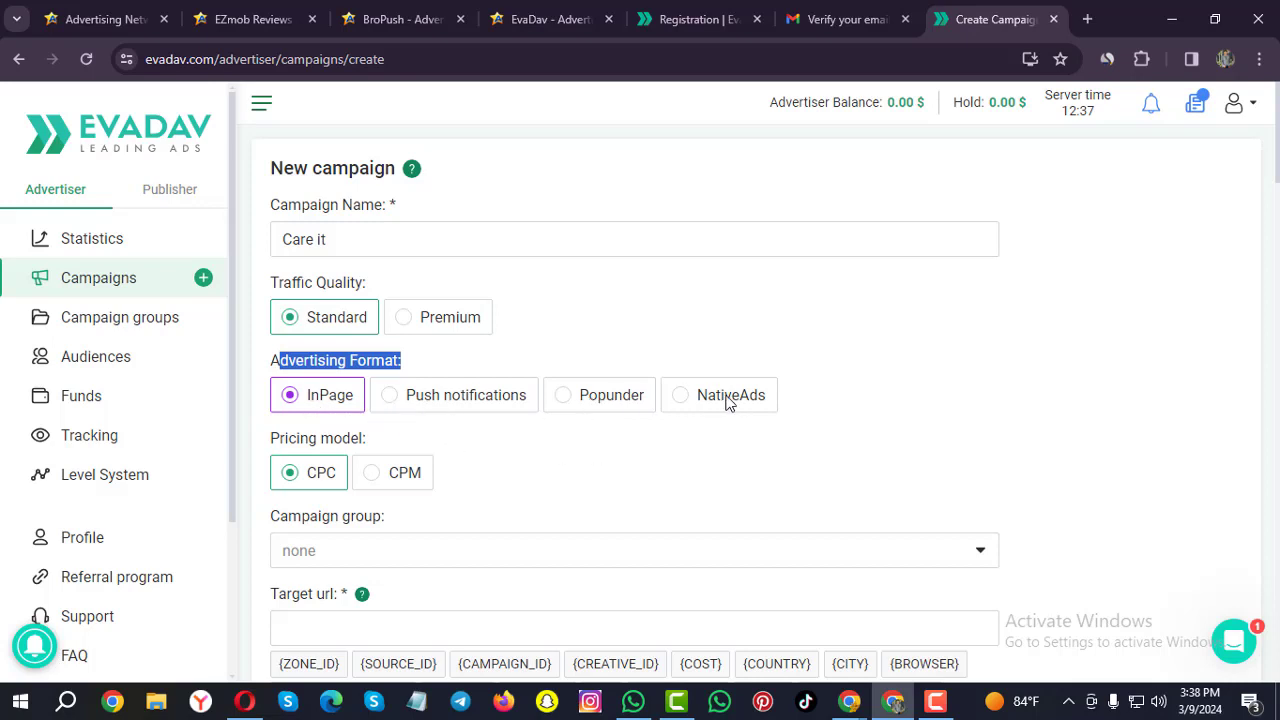
left_click(390, 398)
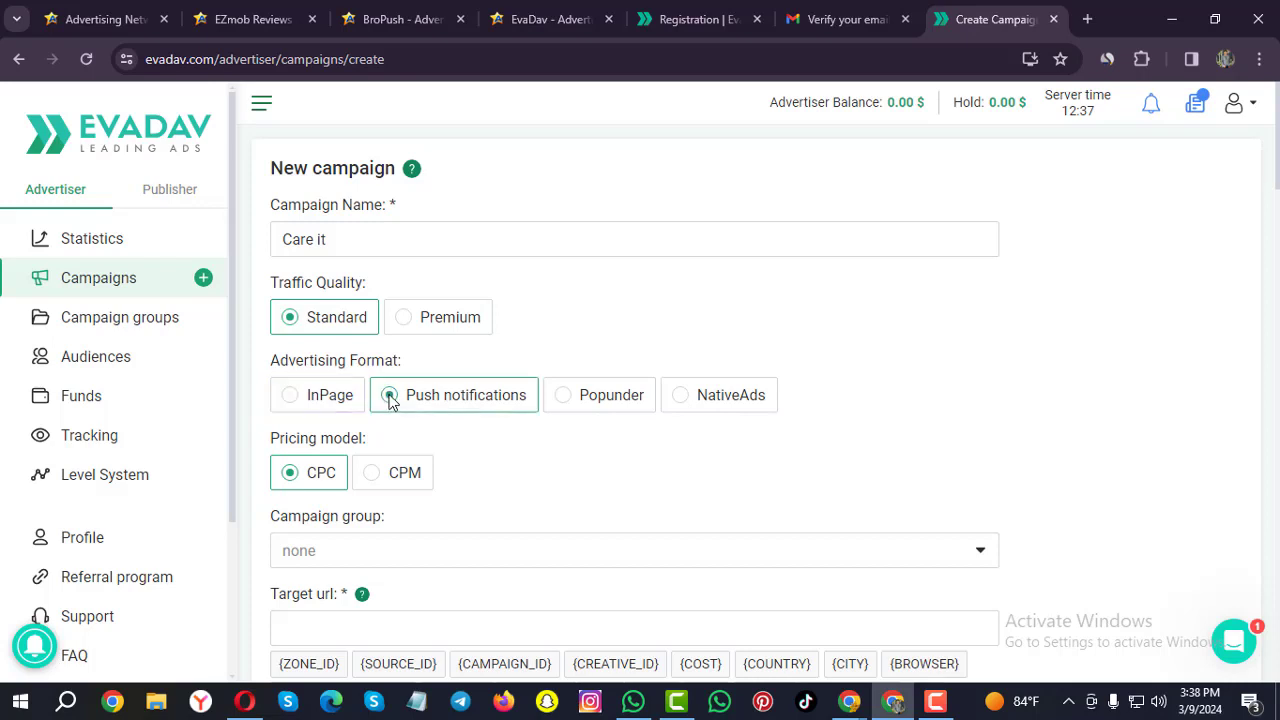
Keep CPC pricing and leave the campaign group at none.
scroll(500, 444, "down", 1)
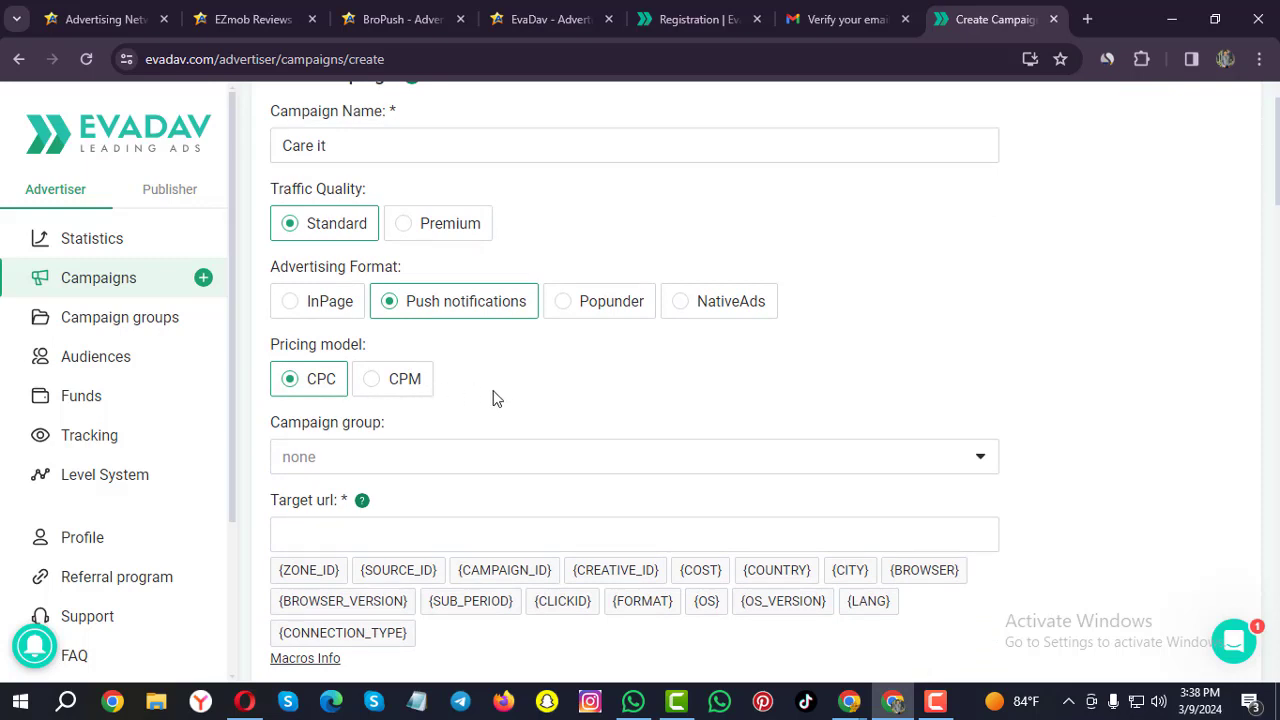
scroll(449, 391, "down", 1)
left_click(311, 364)
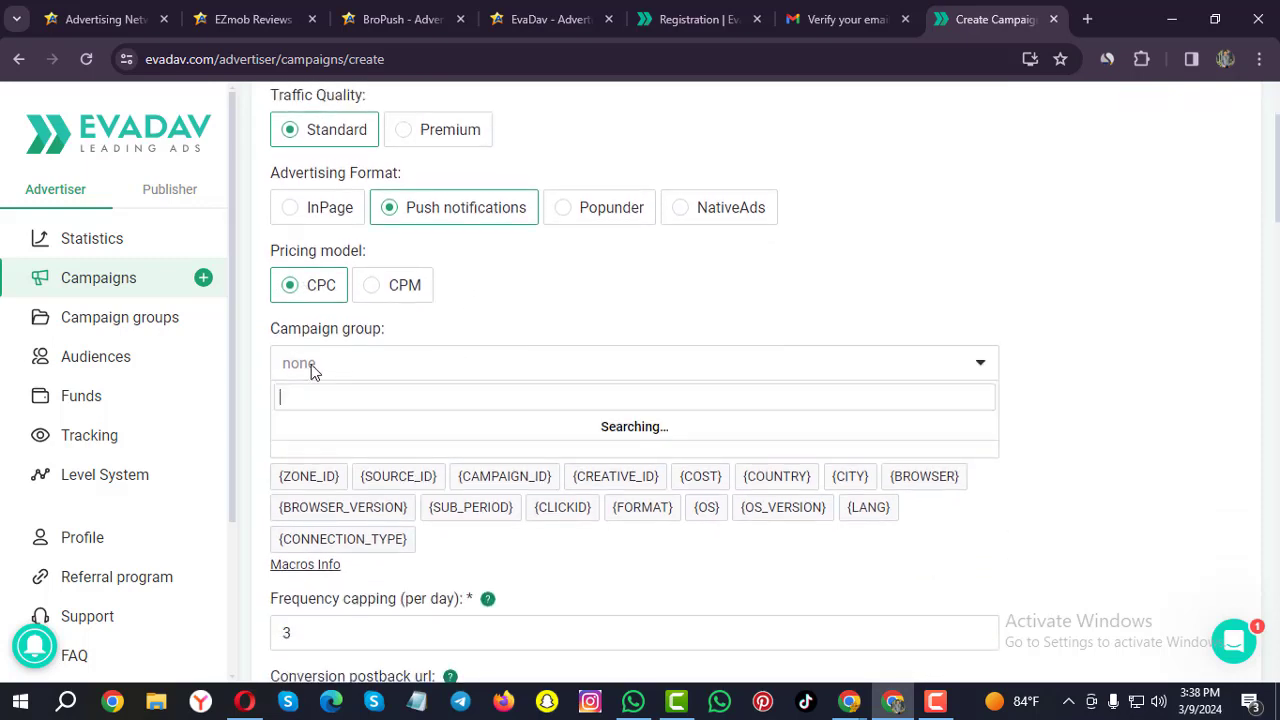
left_click(503, 315)
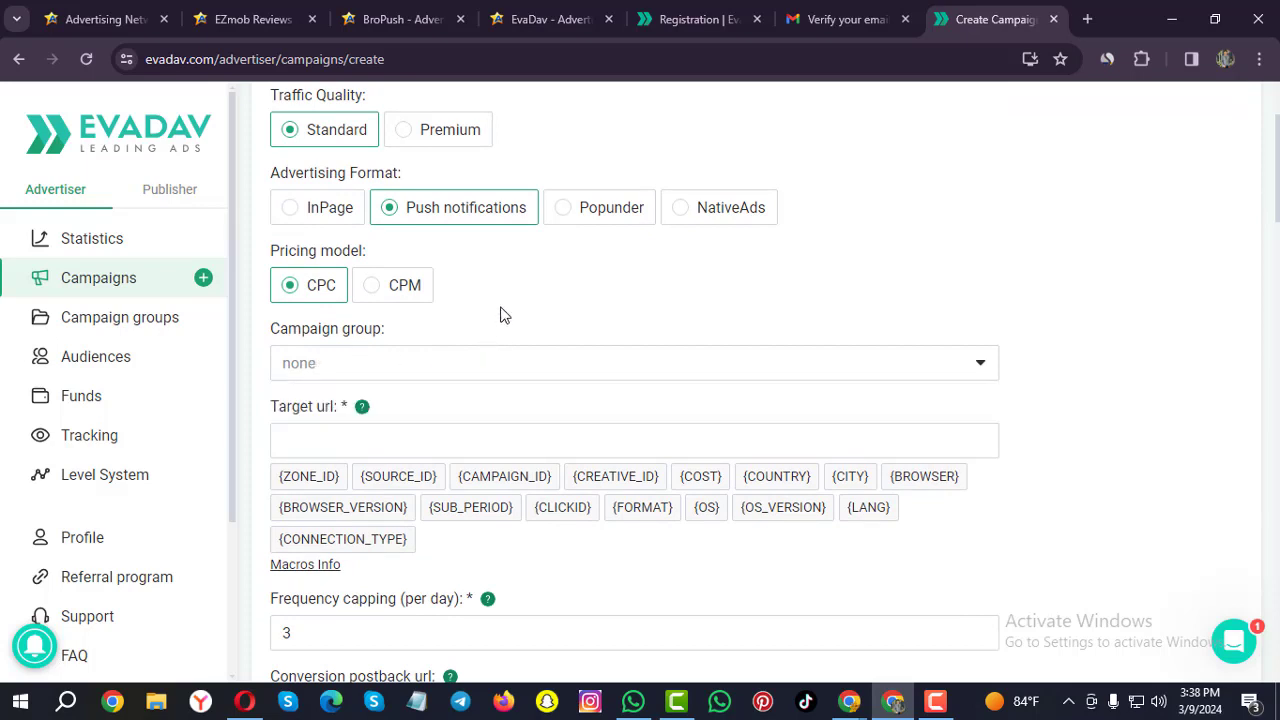
left_click(358, 370)
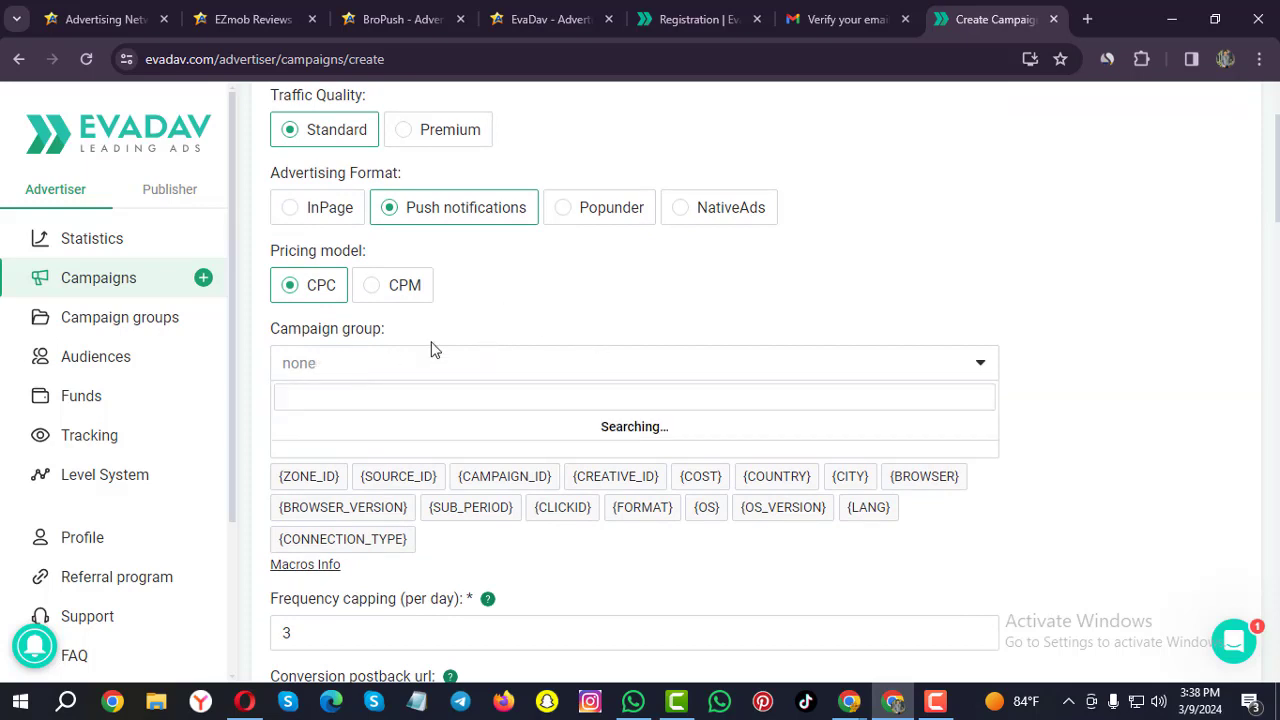
left_click(513, 315)
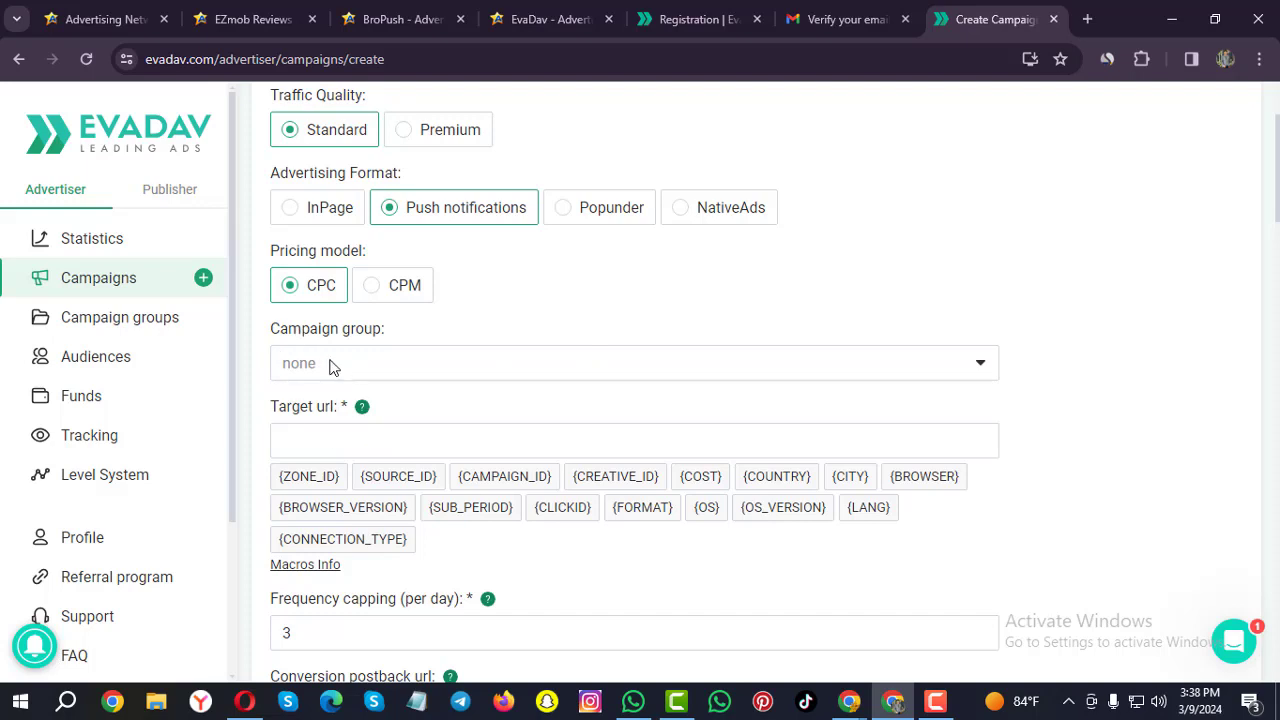
left_click(977, 364)
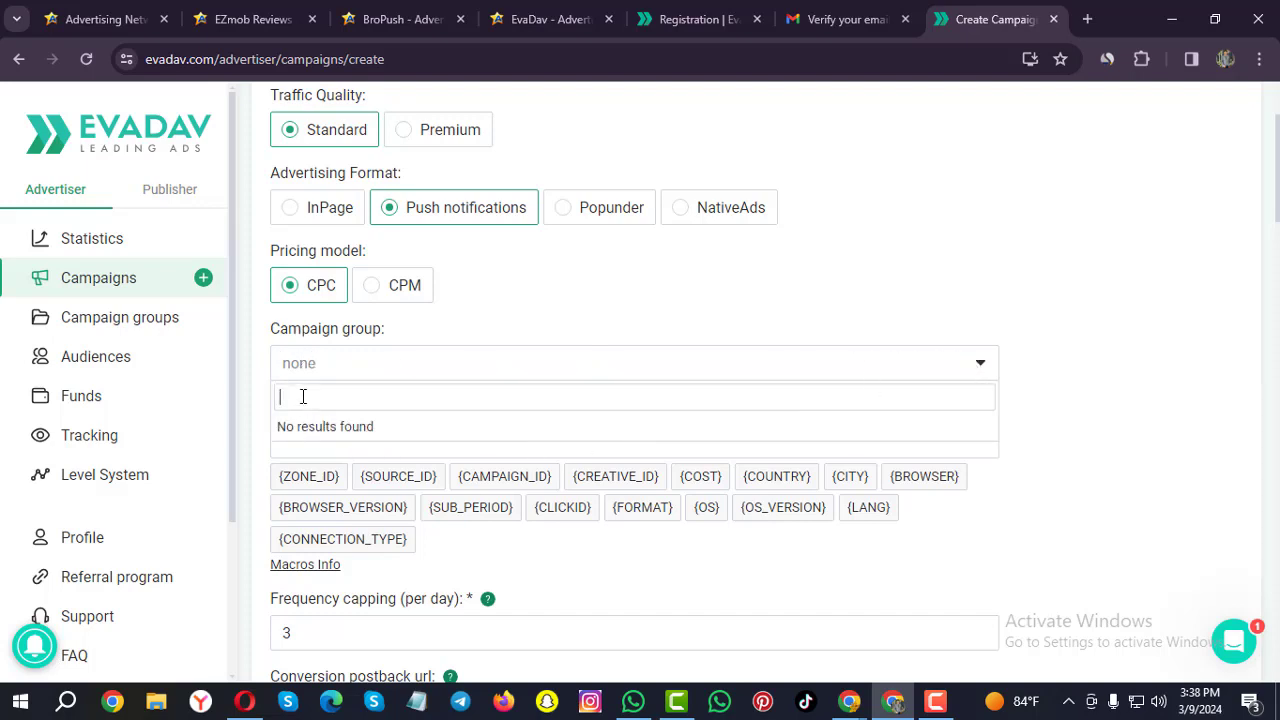
left_click(320, 448)
left_click(321, 446)
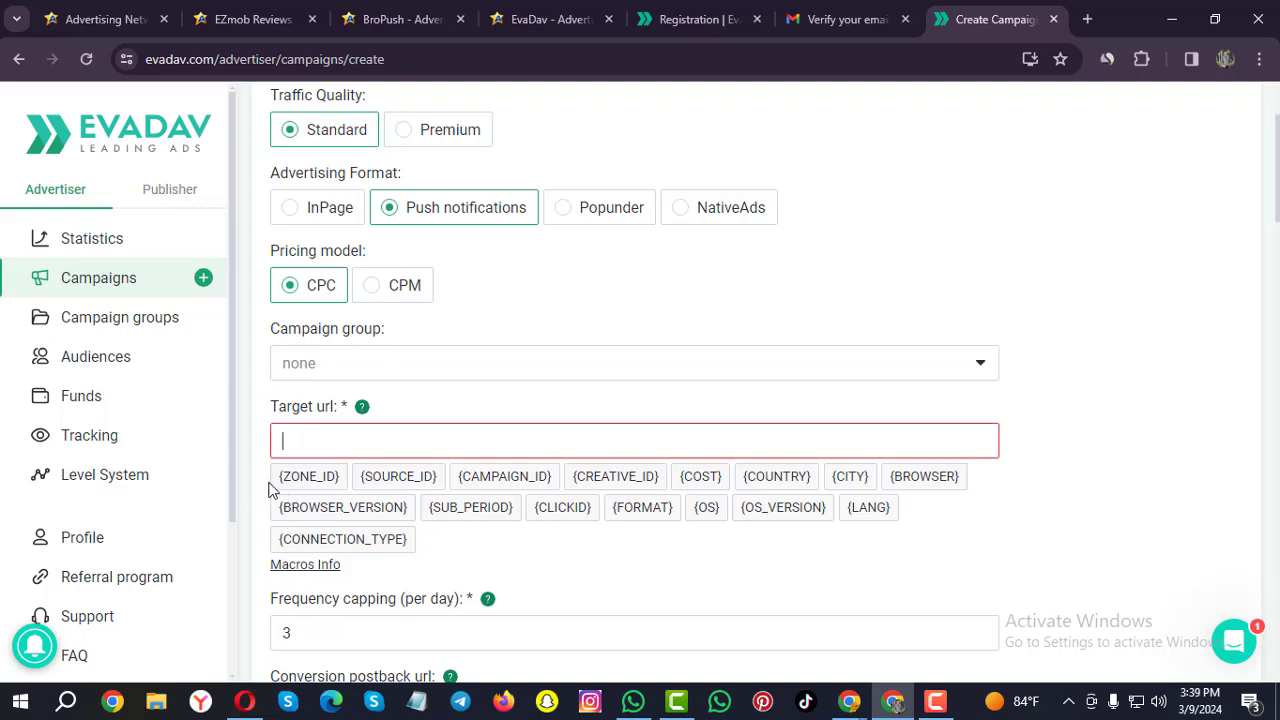
Paste the yourgirlsarcade.life smartlink as Target url and append {COUNTRY}, {CITY} and {BROWSER} macros.
scroll(276, 493, "down", 2)
left_click(329, 238)
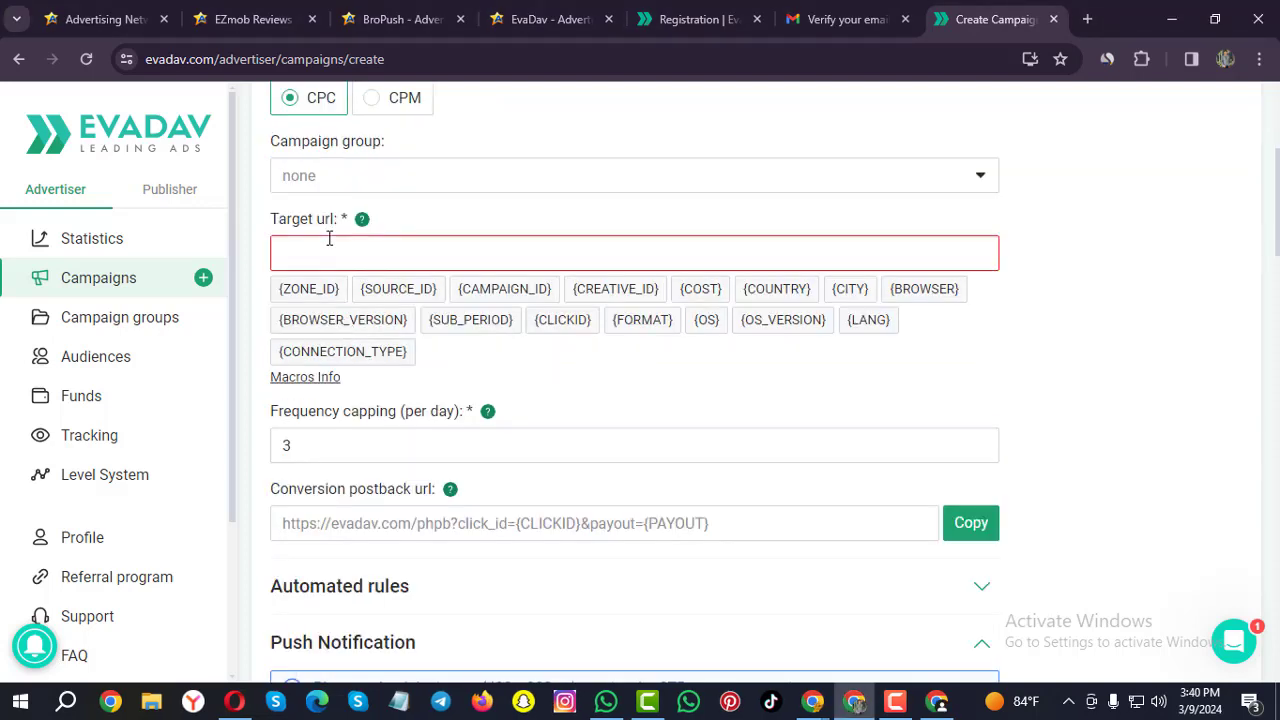
type("https://yourgirlsarcade.life/?u=hx38wwn&o=l2mkbh9&m=1")
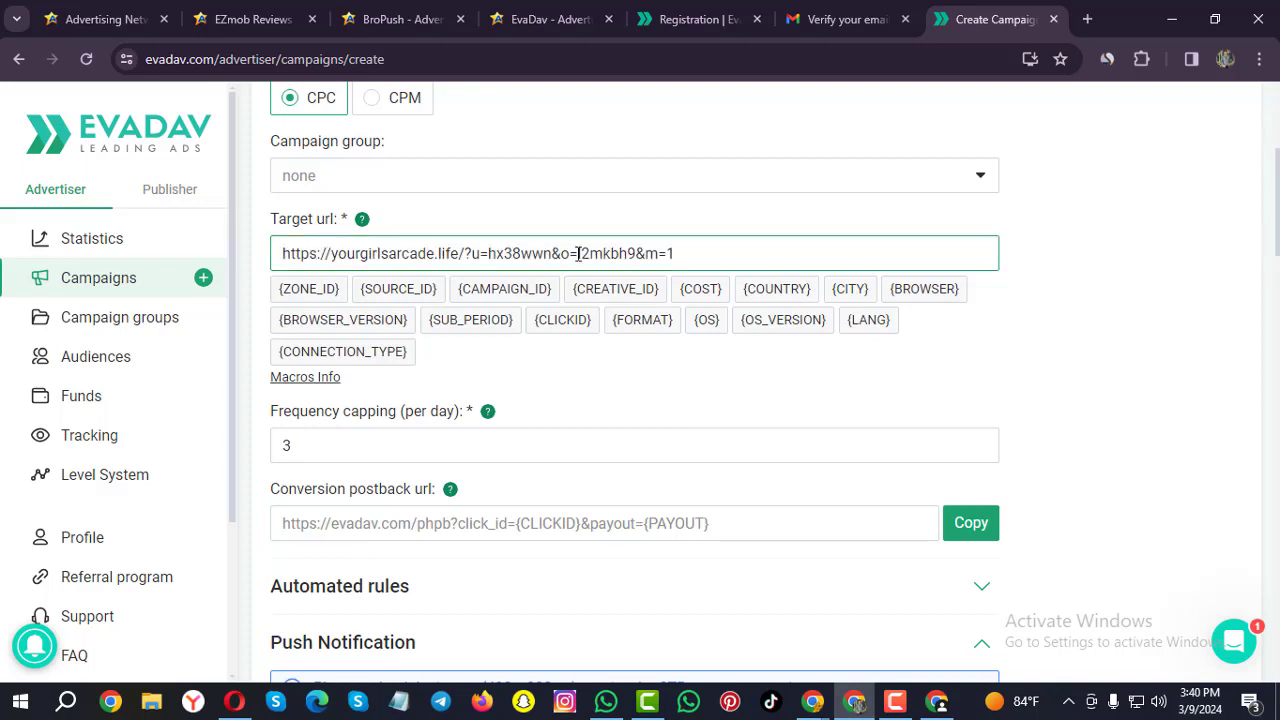
left_click_drag(284, 250, 698, 244)
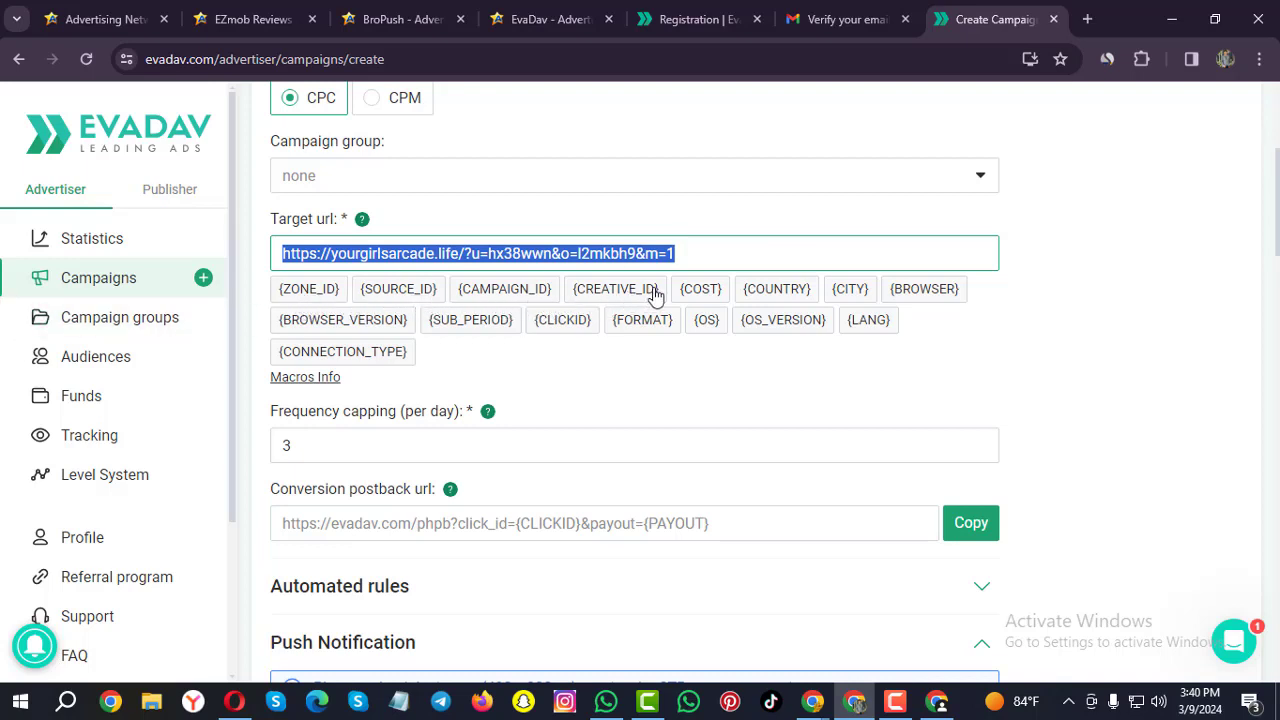
left_click(770, 292)
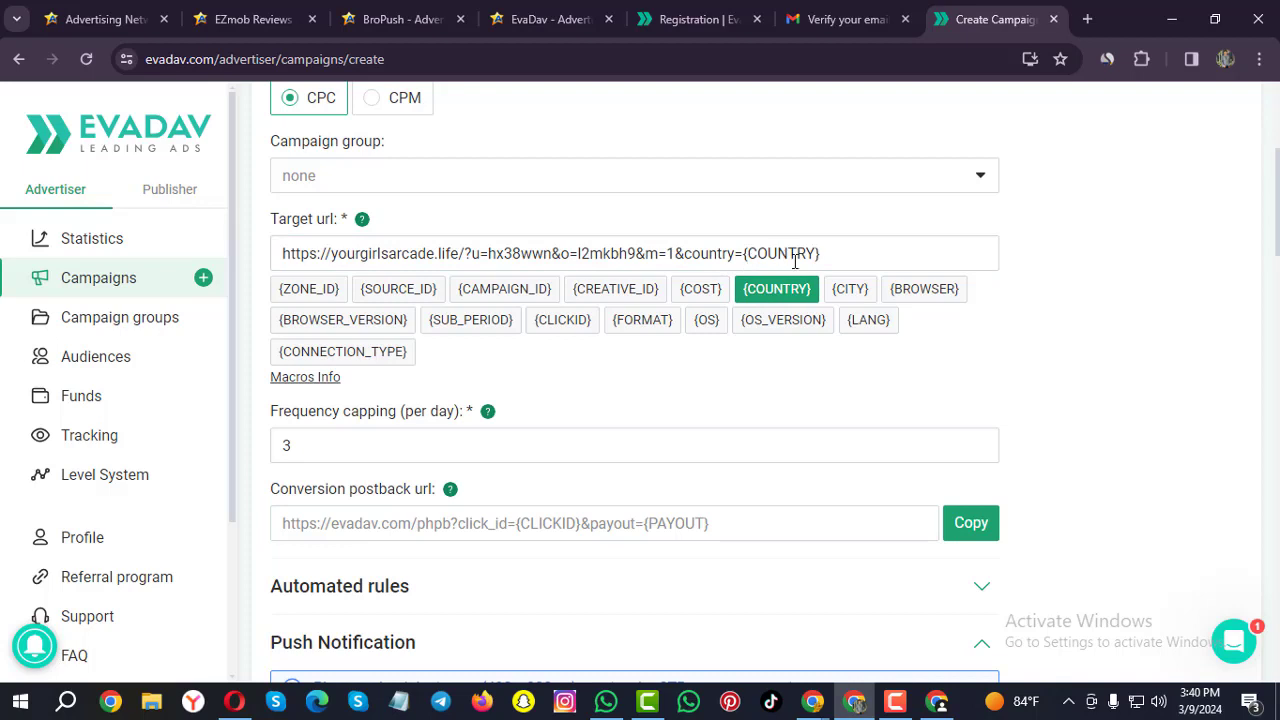
left_click(849, 292)
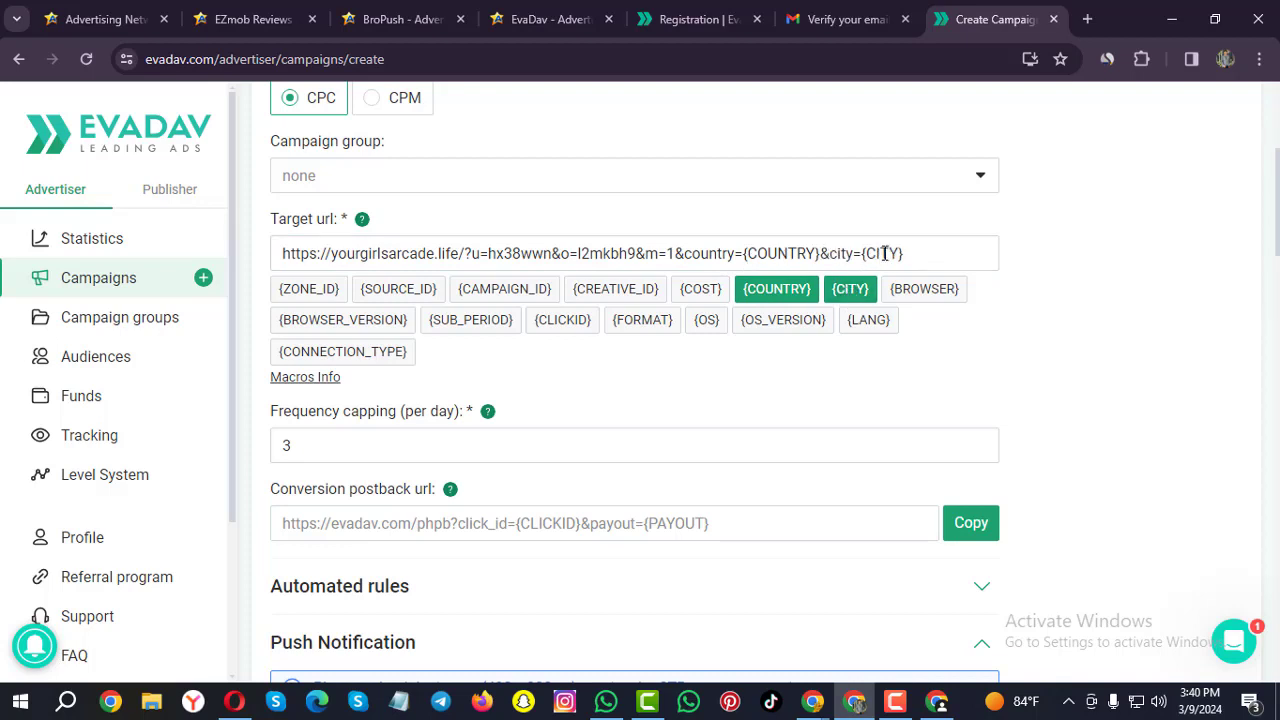
left_click(920, 293)
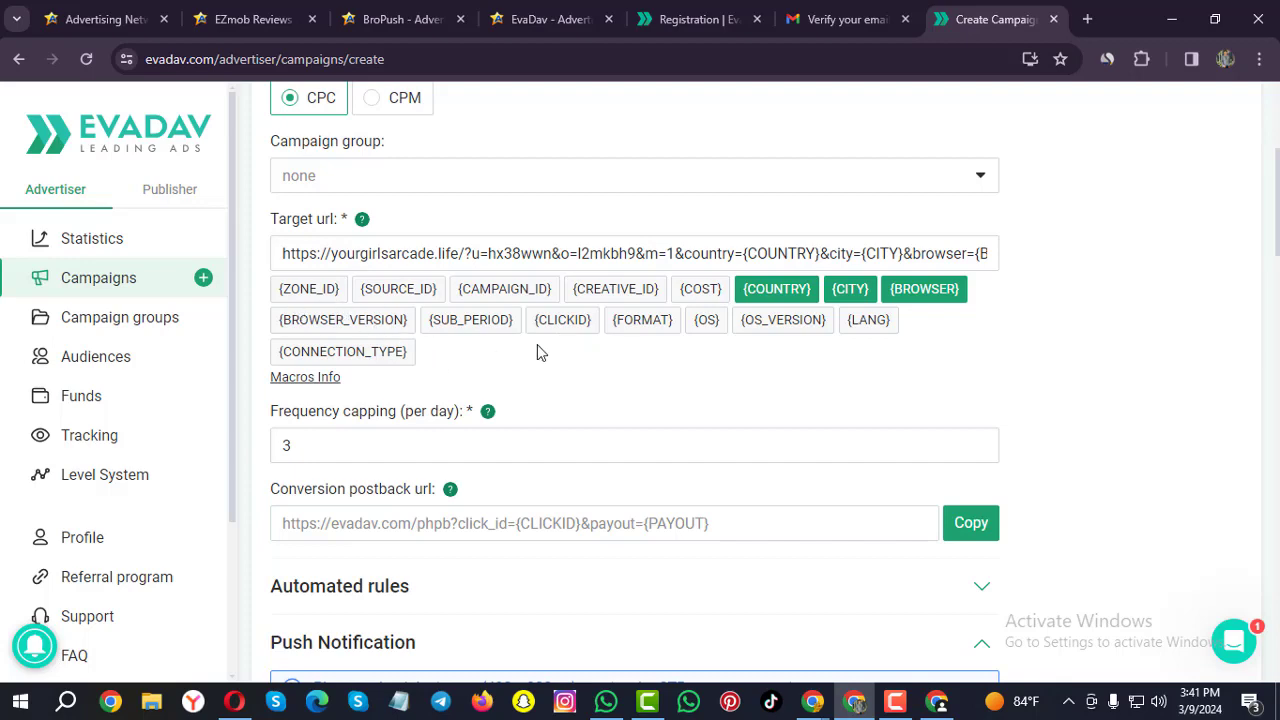
scroll(537, 344, "down", 2)
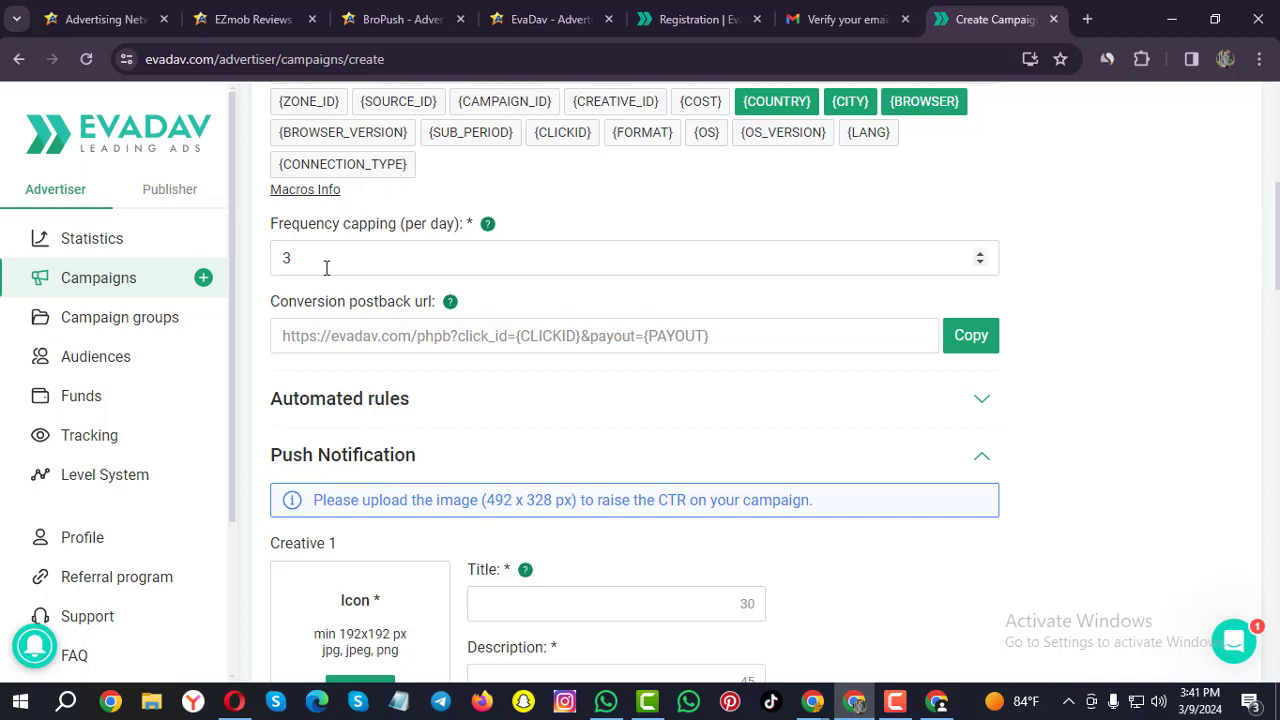
Change daily frequency capping from 3 to 2.
left_click_drag(322, 262, 276, 258)
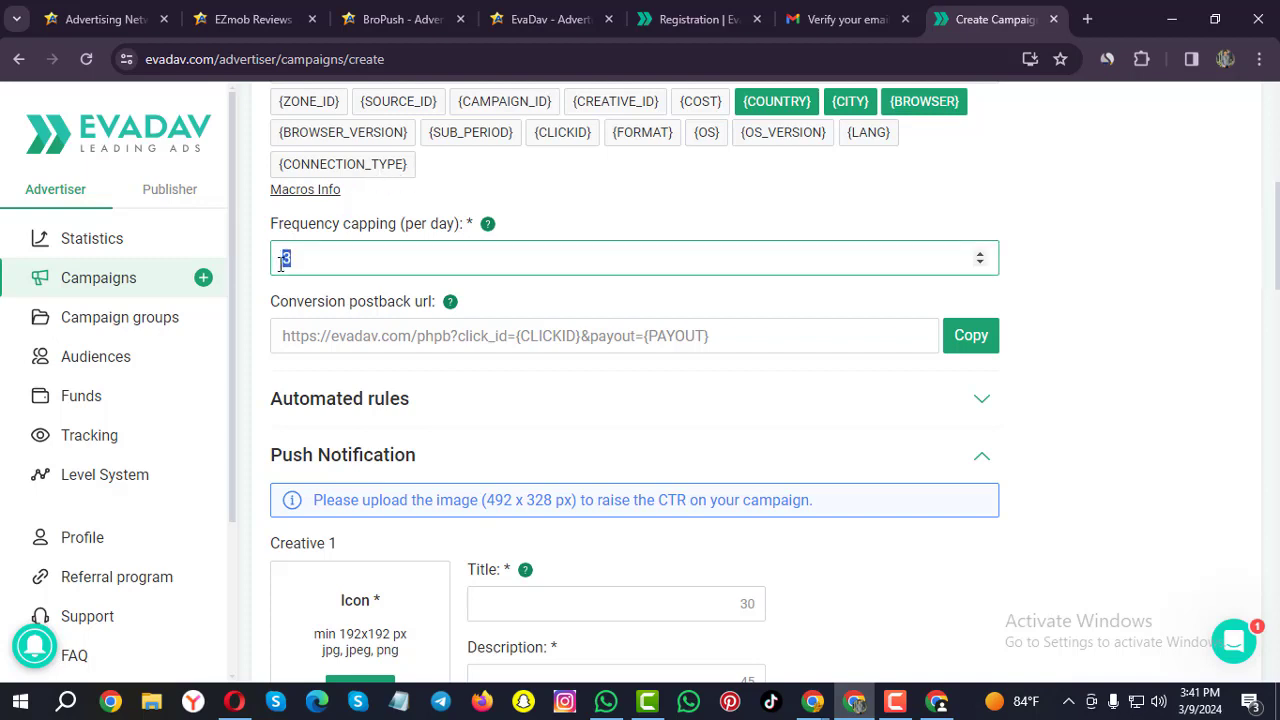
type("2")
left_click(619, 203)
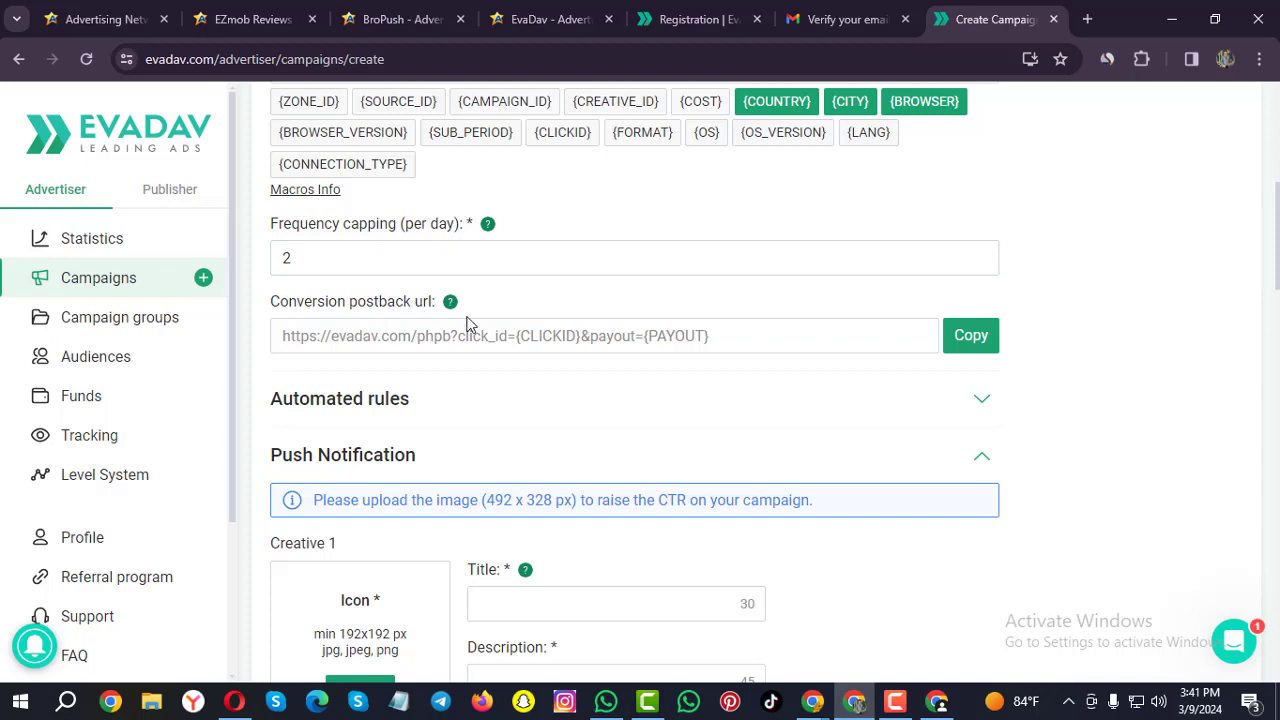
Copy the conversion postback URL and go to the LosPollos window.
left_click_drag(751, 336, 283, 326)
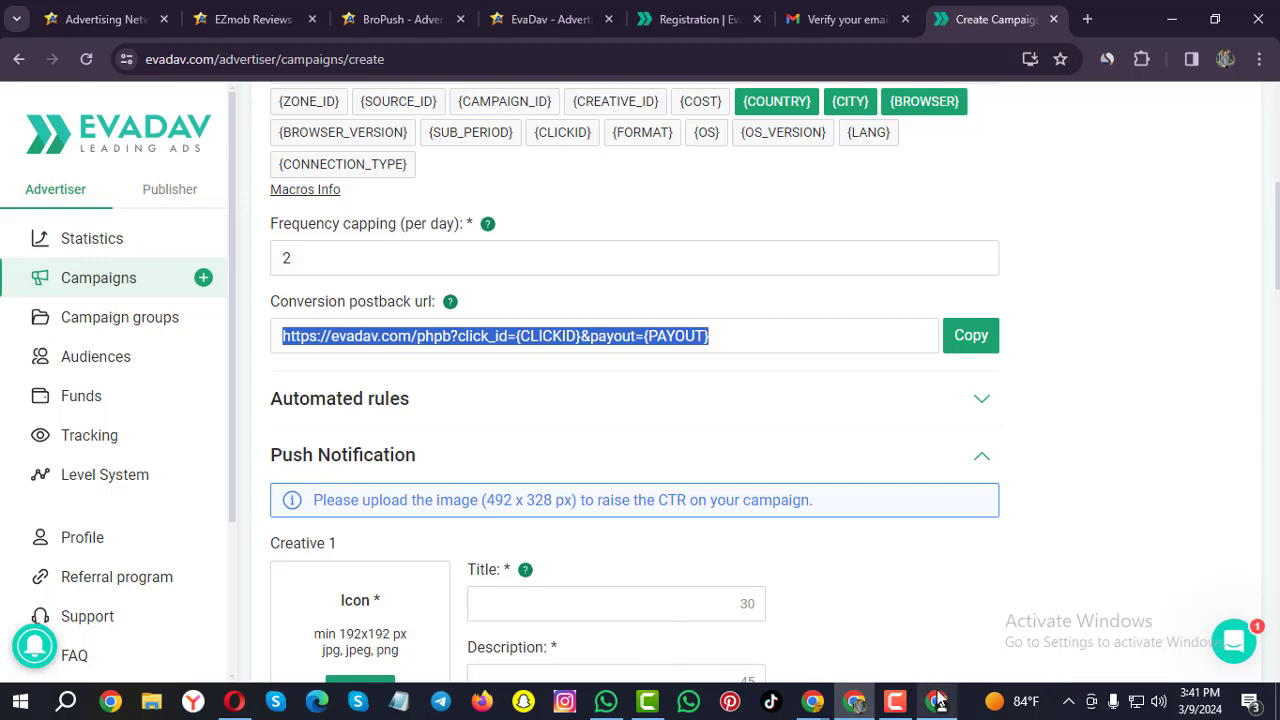
mouse_move(936, 697)
left_click(916, 645)
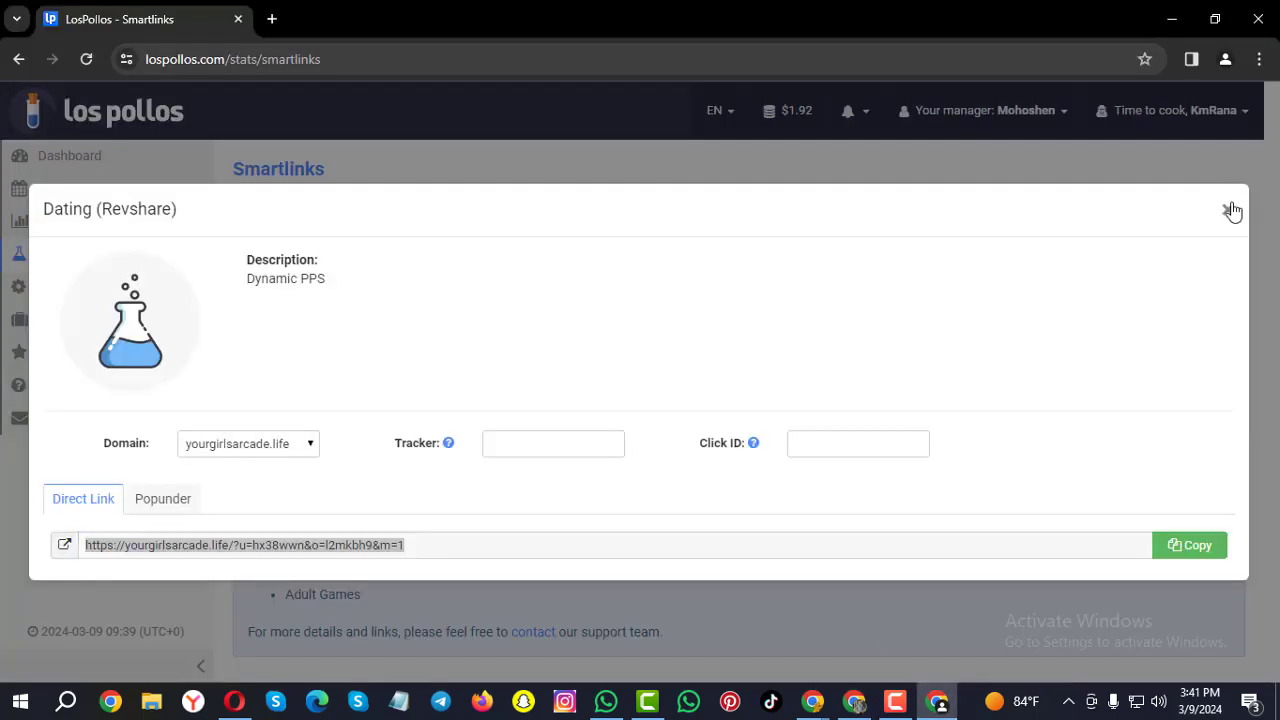
Save the EvaDav conversion postback URL as LosPollos's Global postback URL, then return to EvaDav.
left_click(1230, 210)
mouse_move(168, 296)
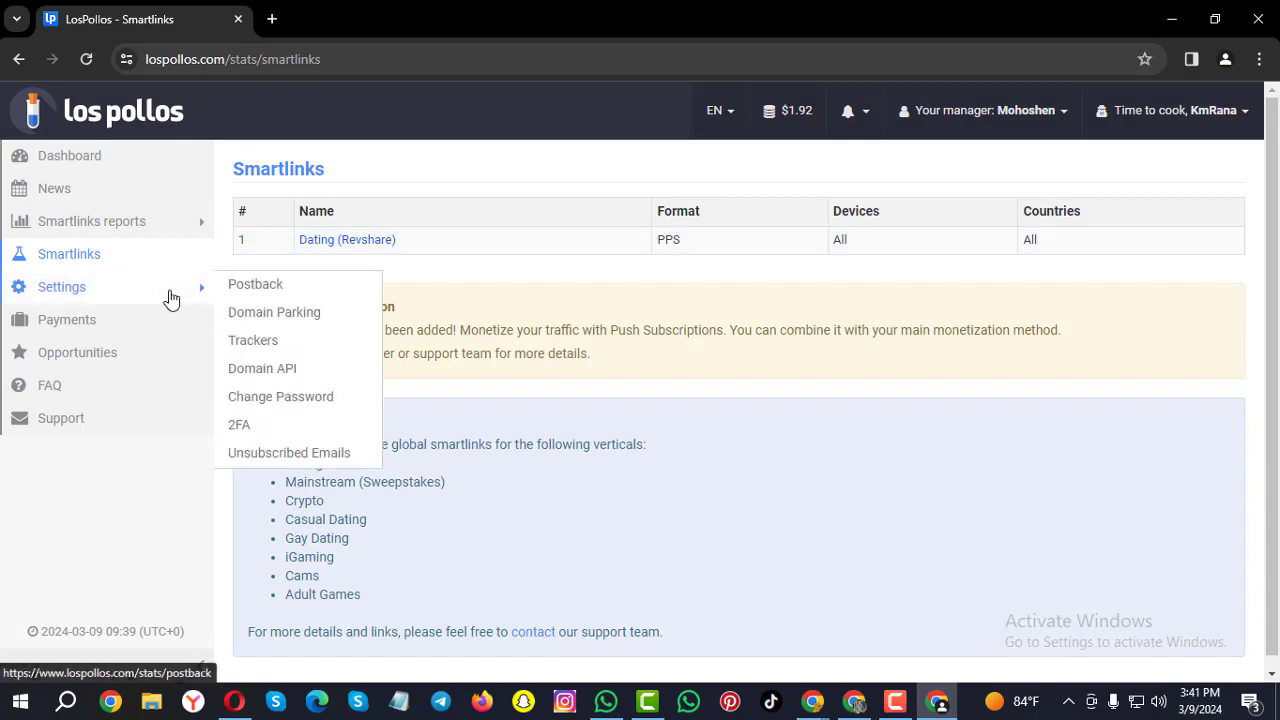
mouse_move(123, 291)
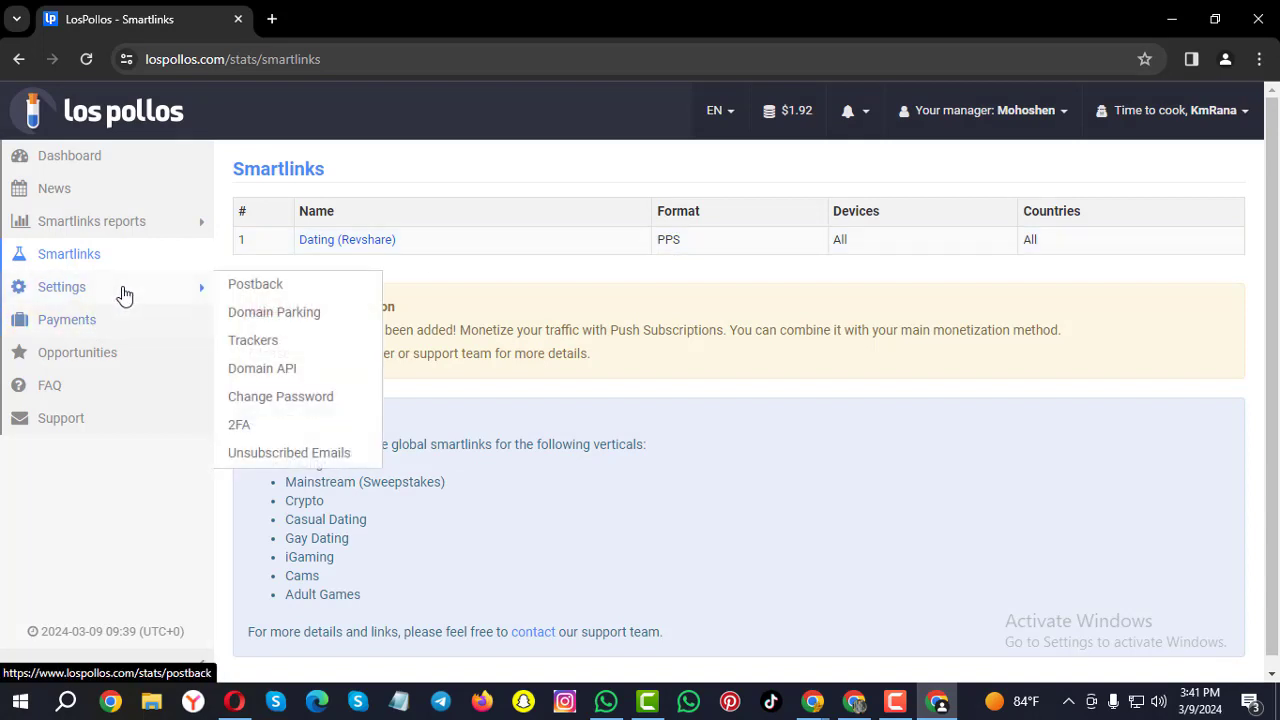
left_click(255, 287)
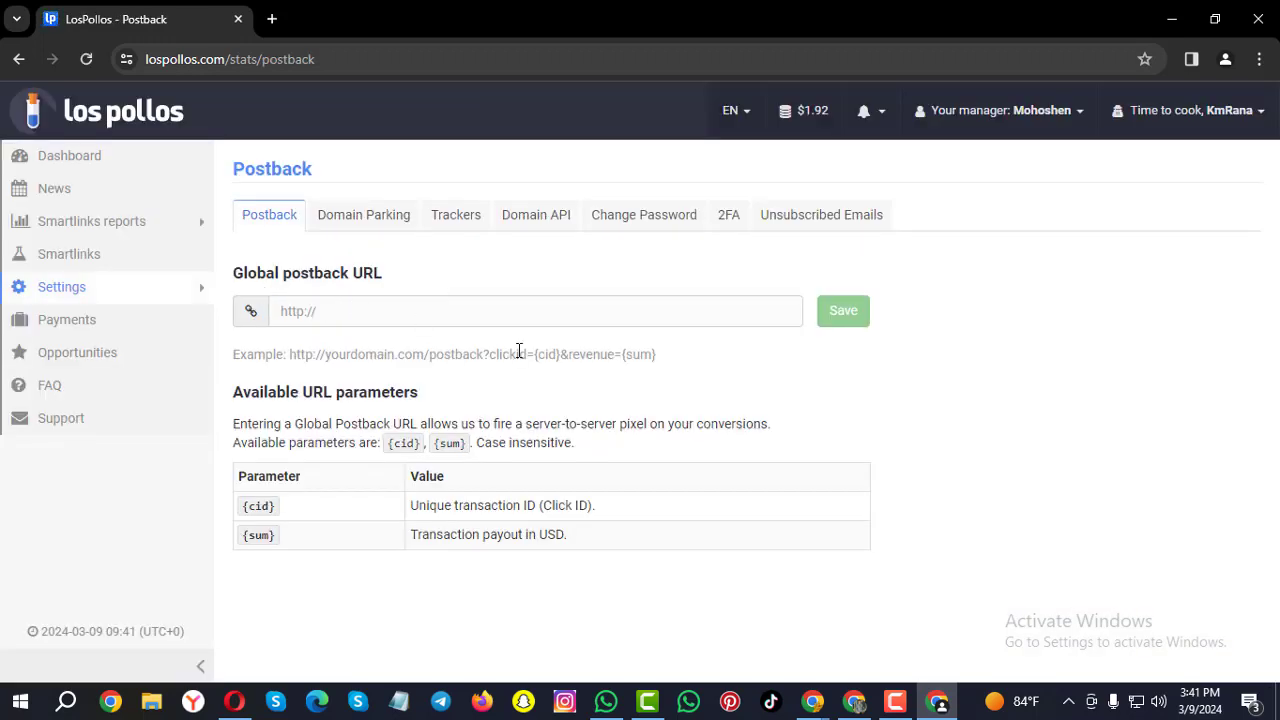
mouse_move(862, 702)
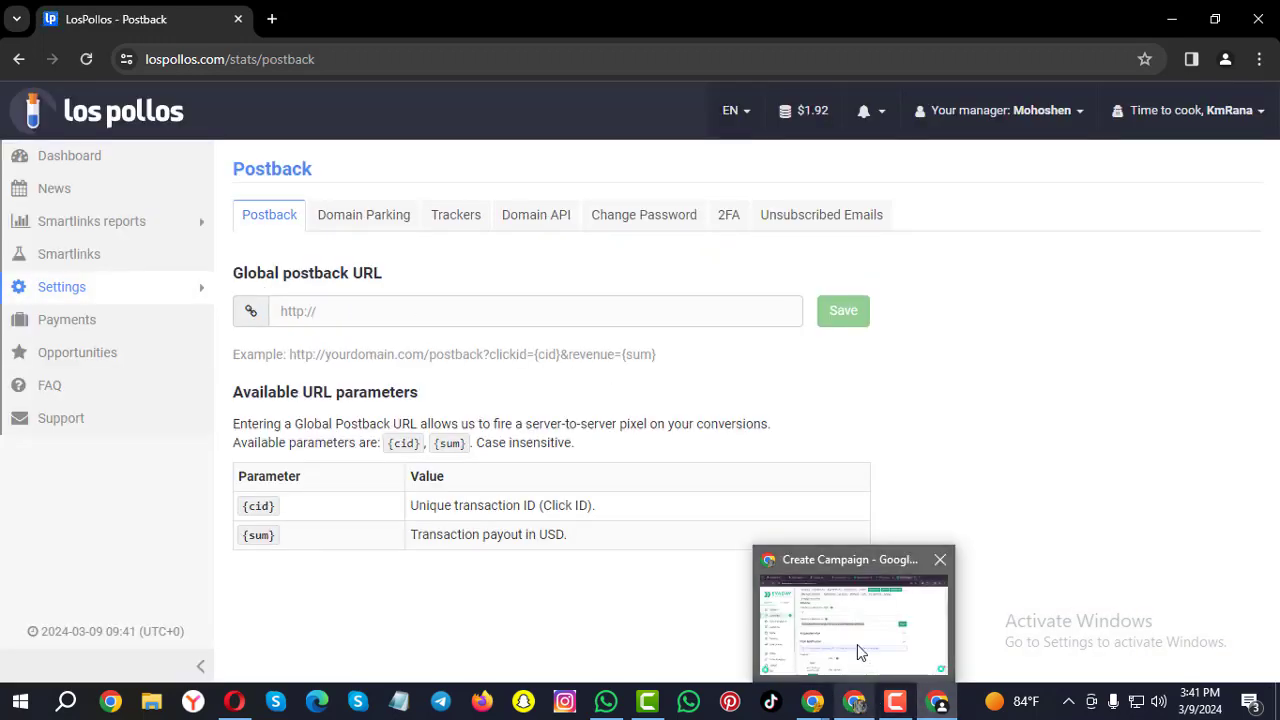
left_click(857, 644)
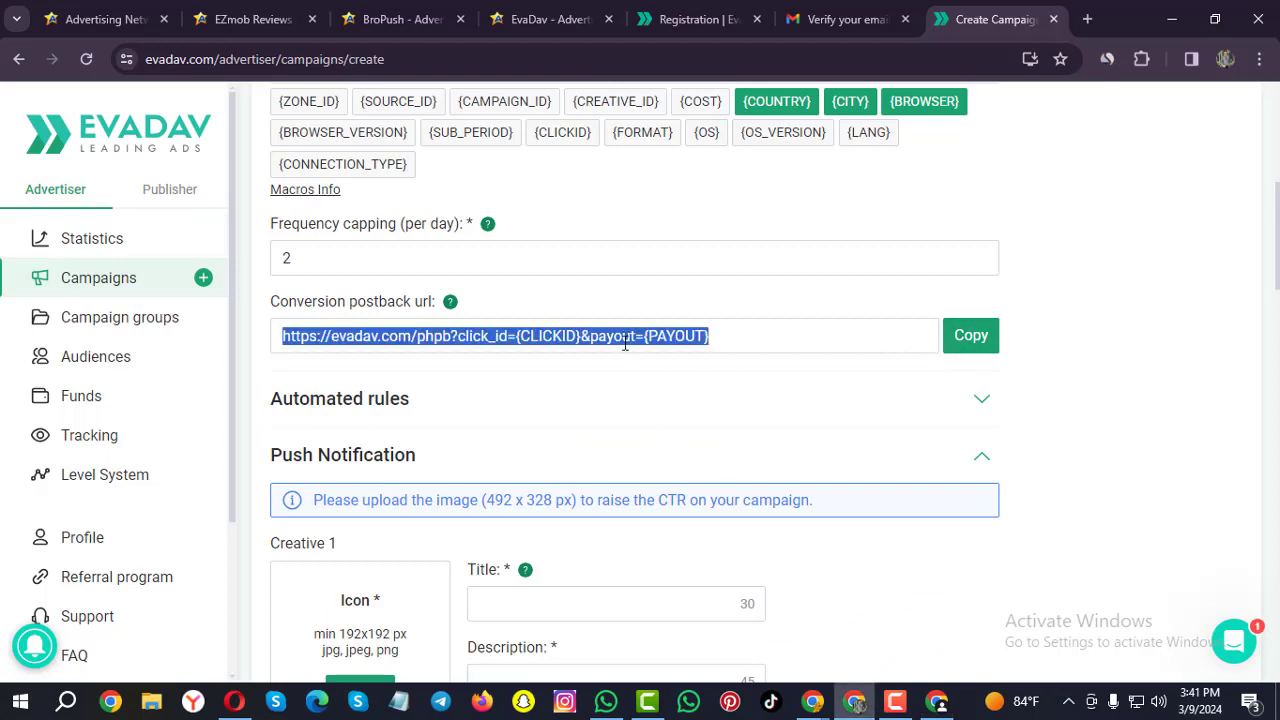
left_click(938, 704)
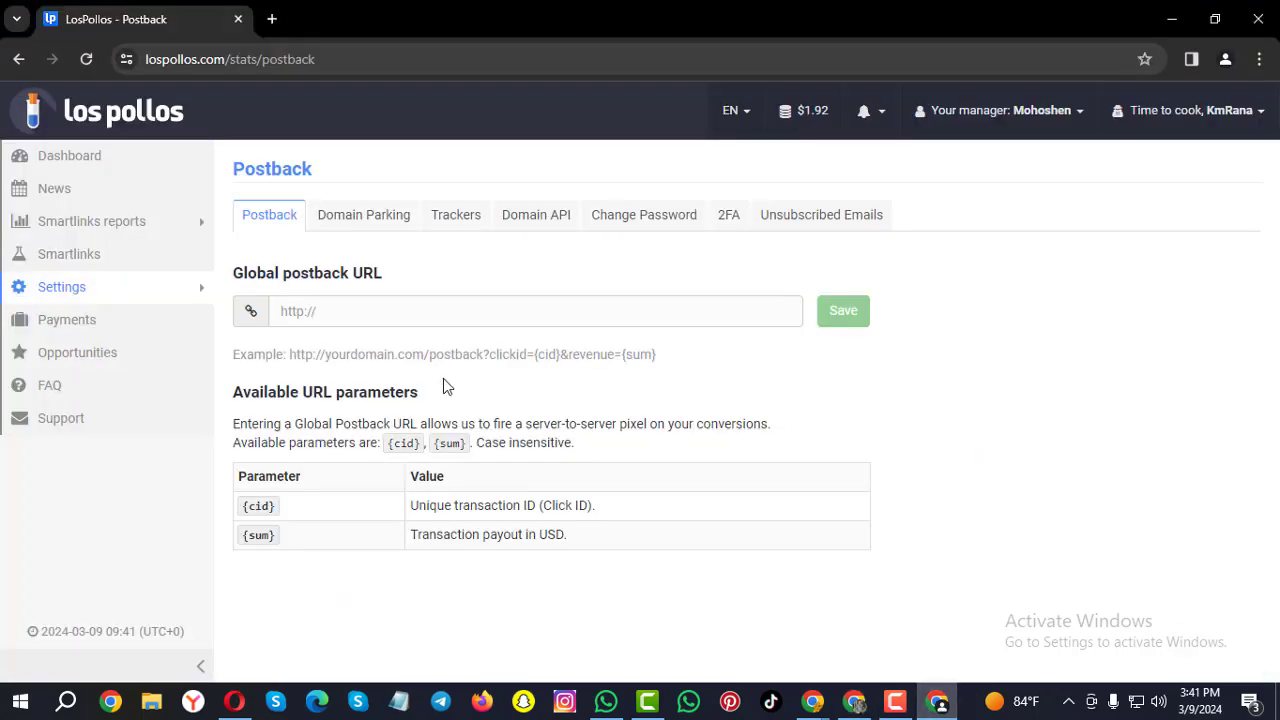
left_click(366, 317)
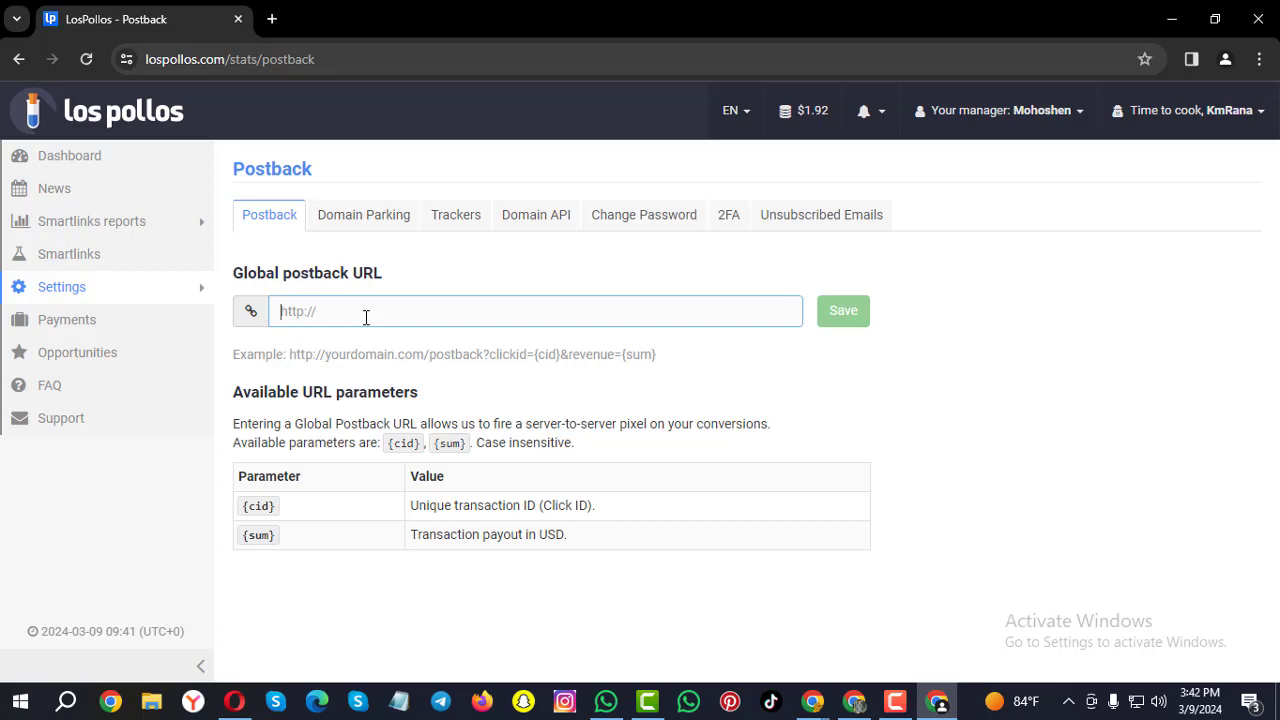
key("ctrl+v")
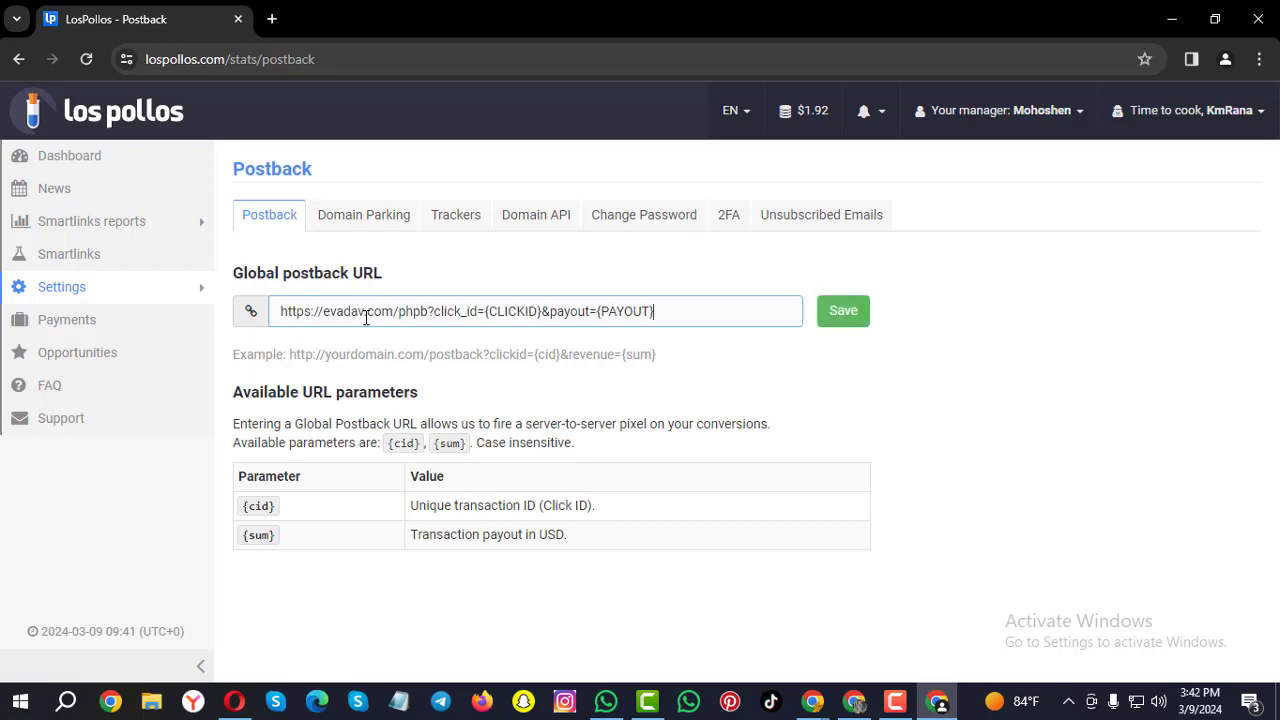
left_click(846, 313)
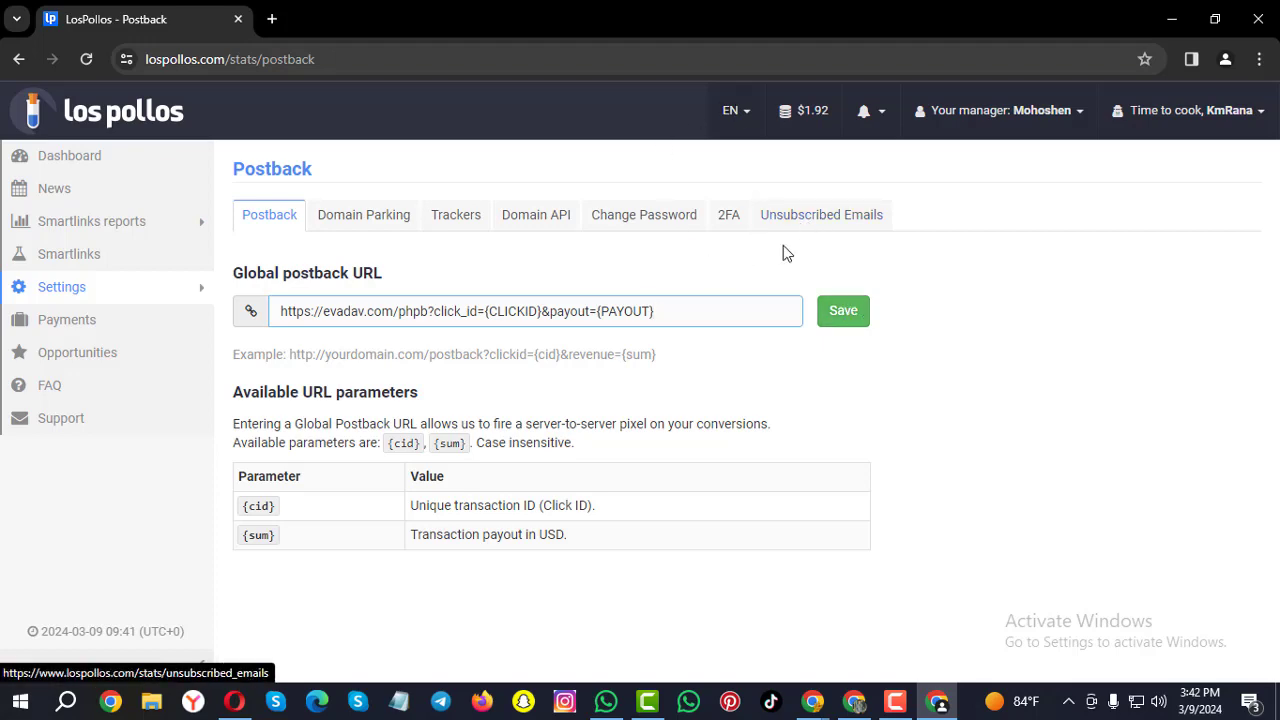
left_click(855, 702)
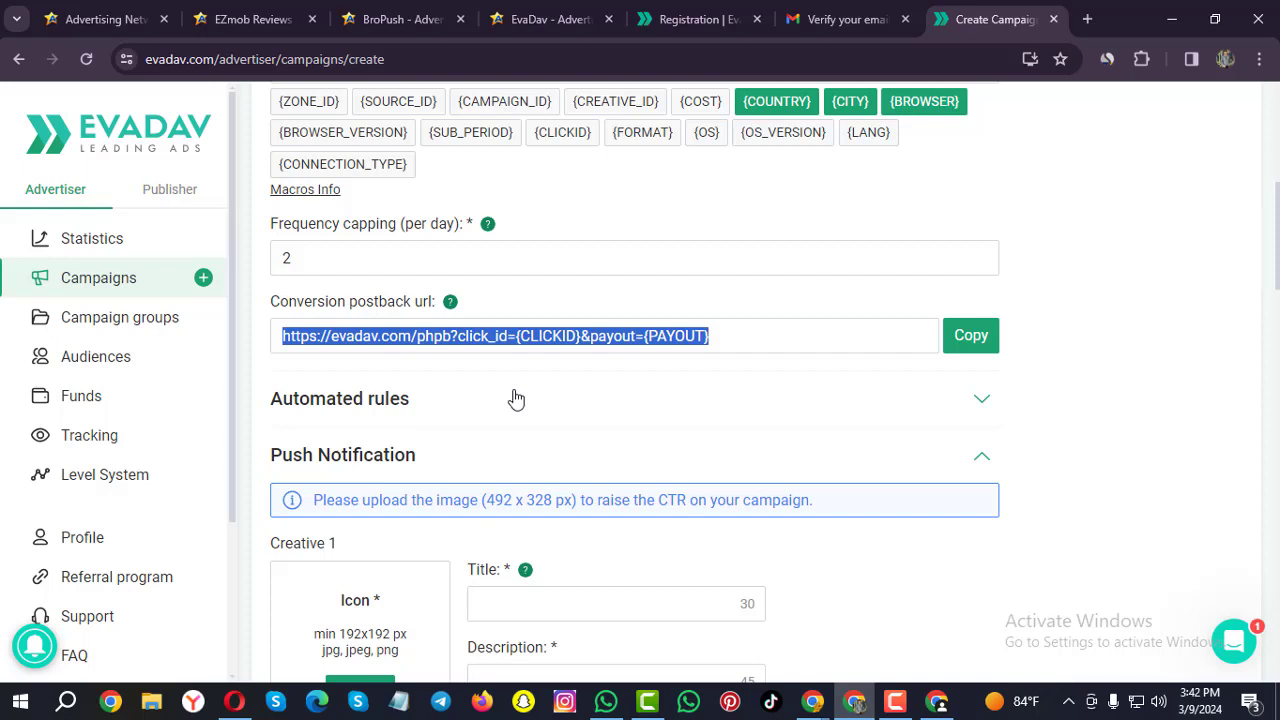
Tick 'Use own target url' on the push creative and enter the yourgirlsarcade.life offer link.
scroll(510, 399, "up", 2)
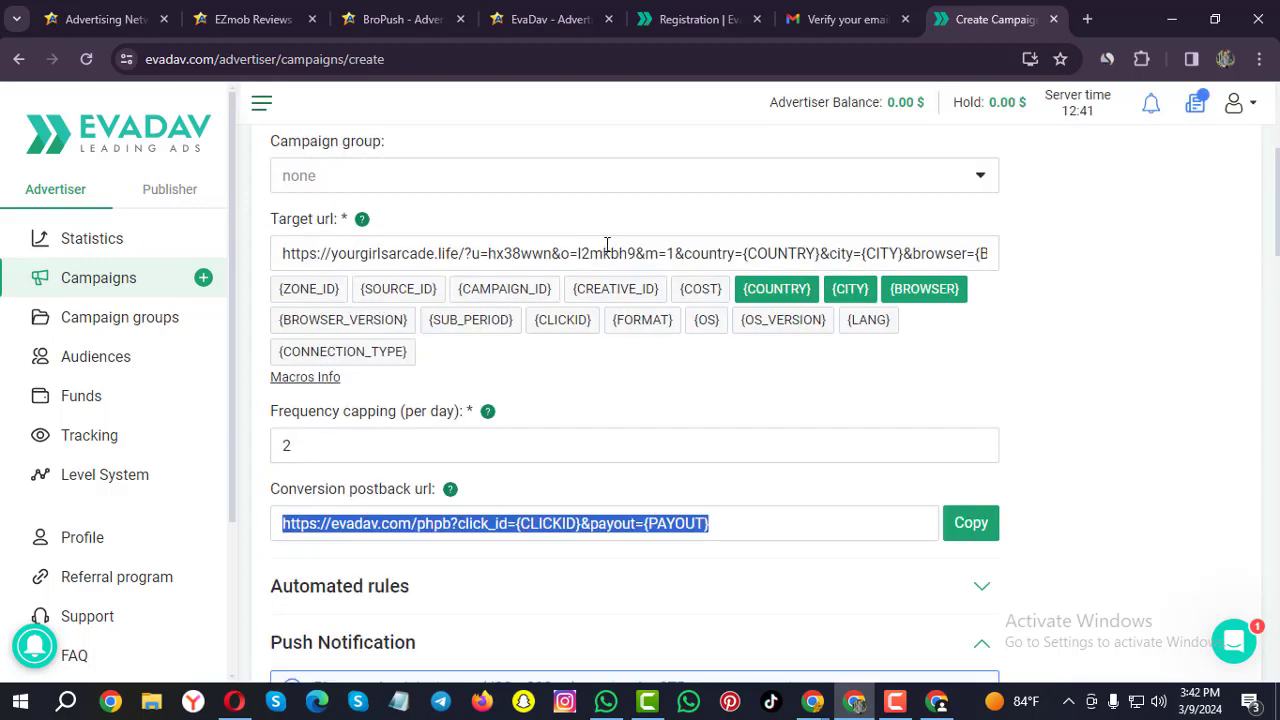
scroll(660, 362, "down", 2)
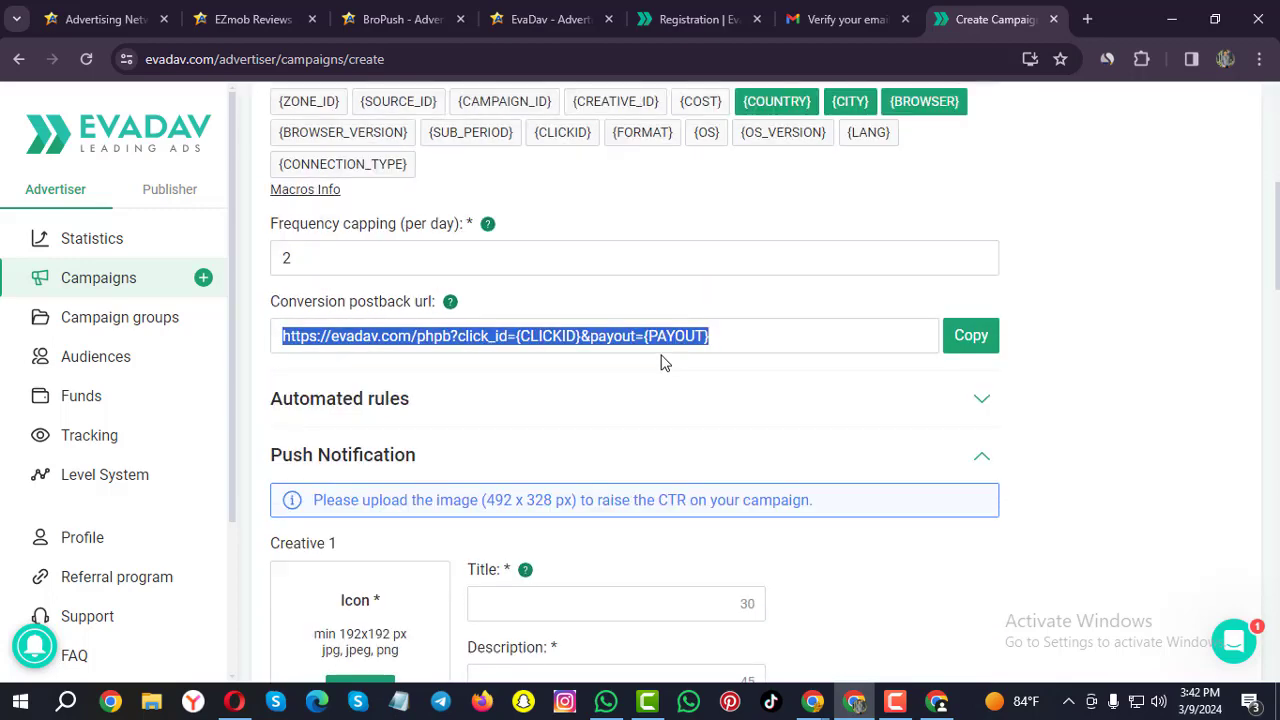
scroll(658, 363, "down", 1)
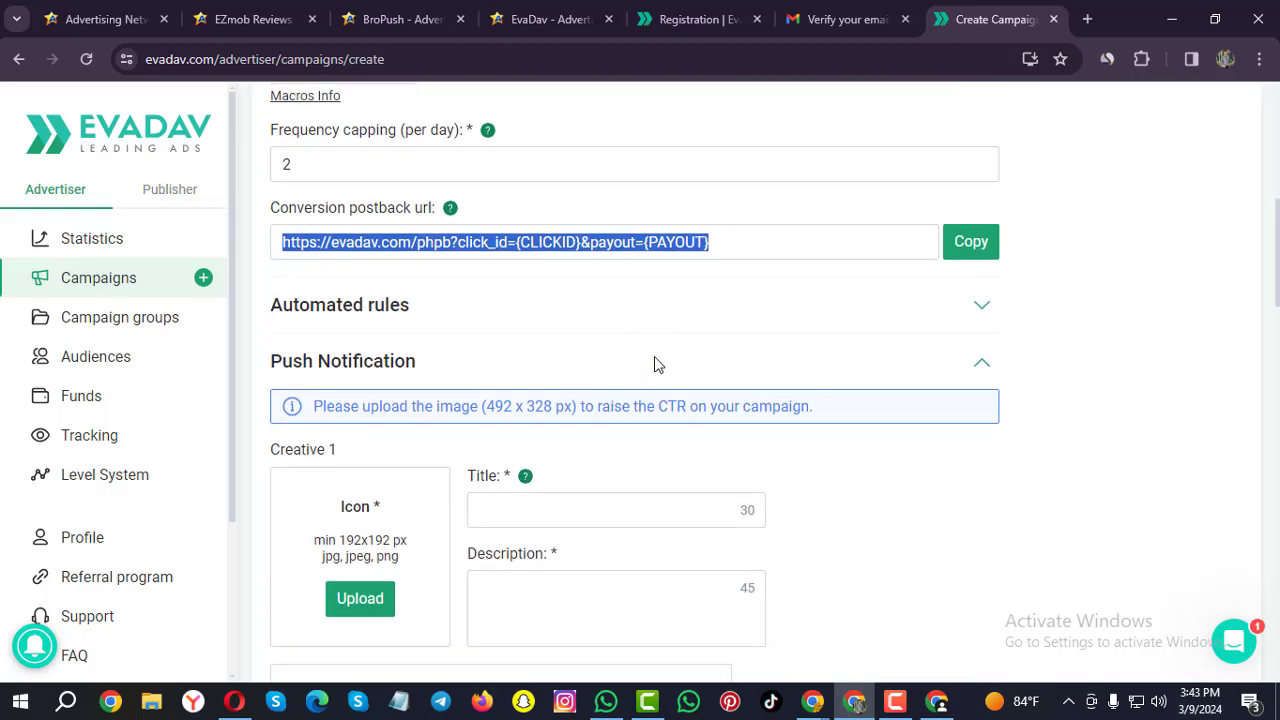
scroll(654, 364, "down", 2)
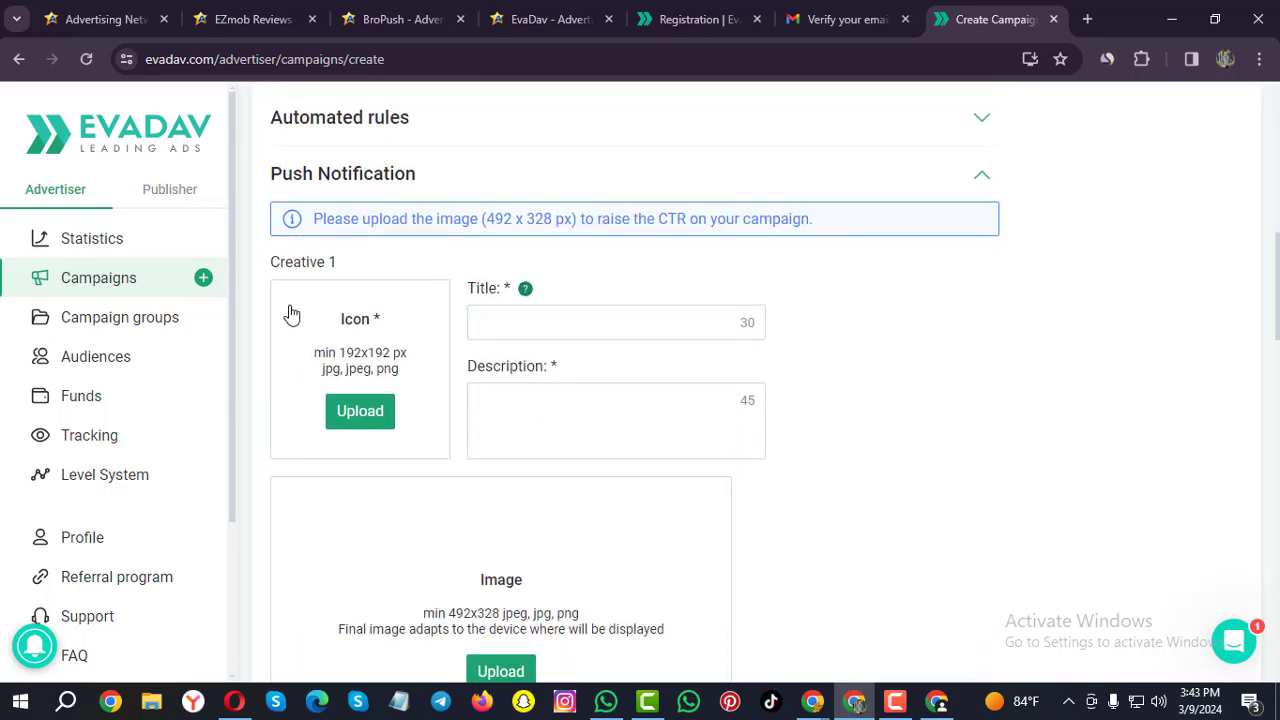
scroll(345, 300, "up", 2)
scroll(372, 400, "down", 1)
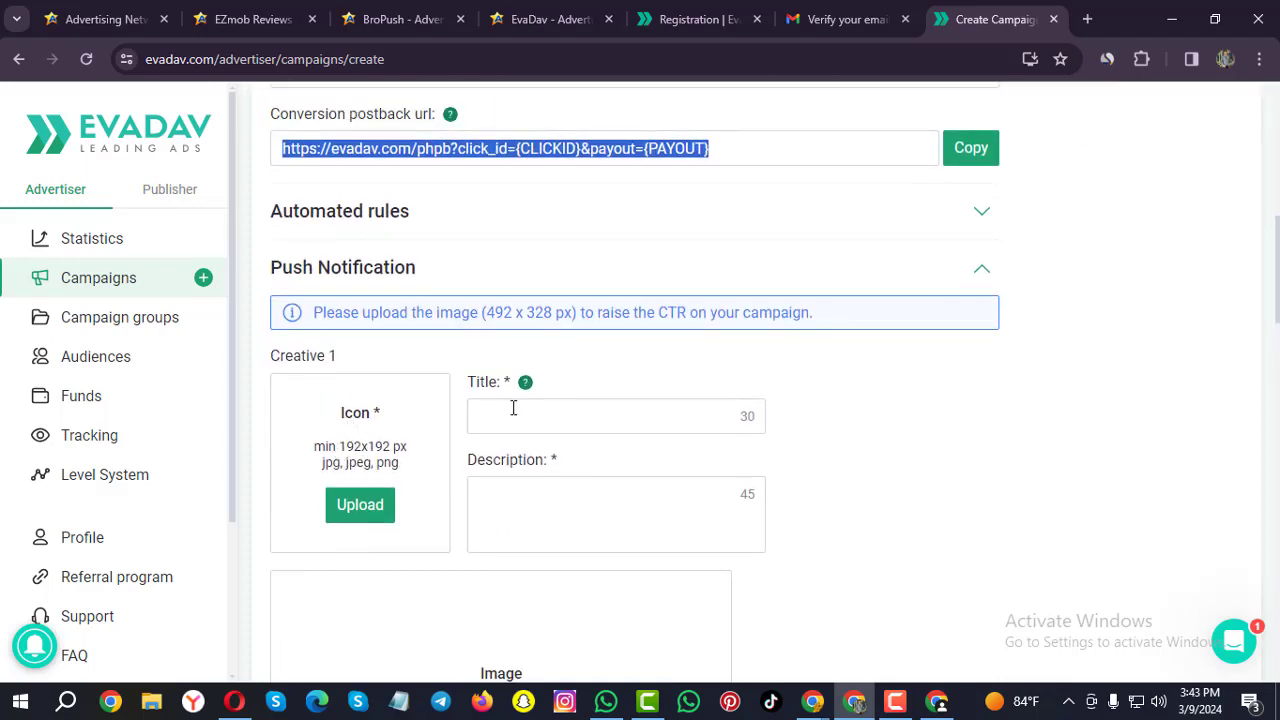
scroll(524, 498, "down", 1)
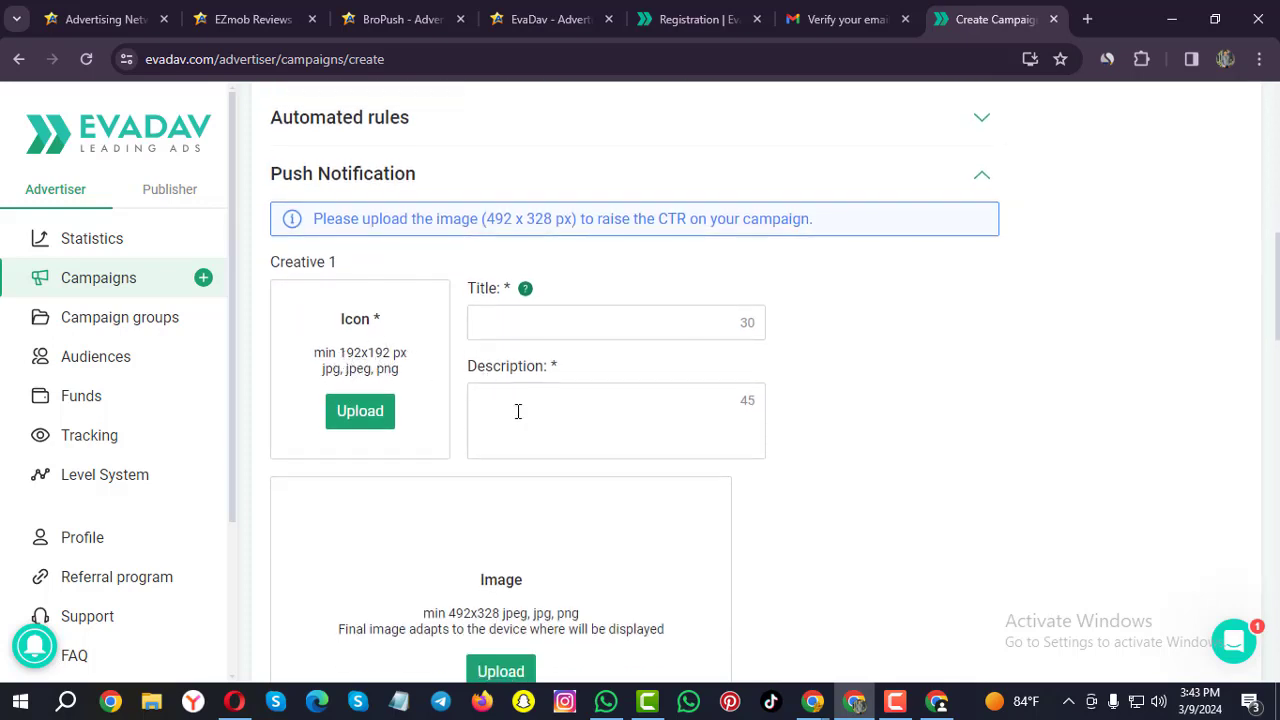
scroll(520, 426, "down", 1)
scroll(543, 517, "down", 1)
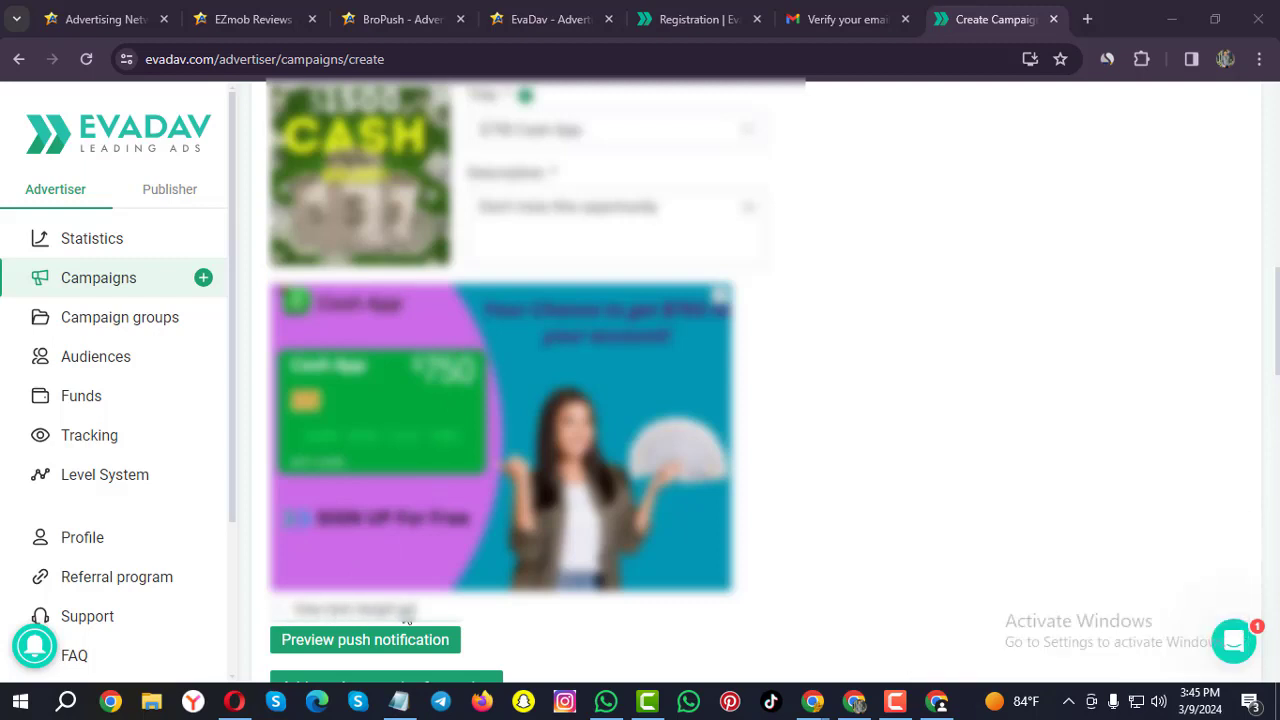
left_click(282, 611)
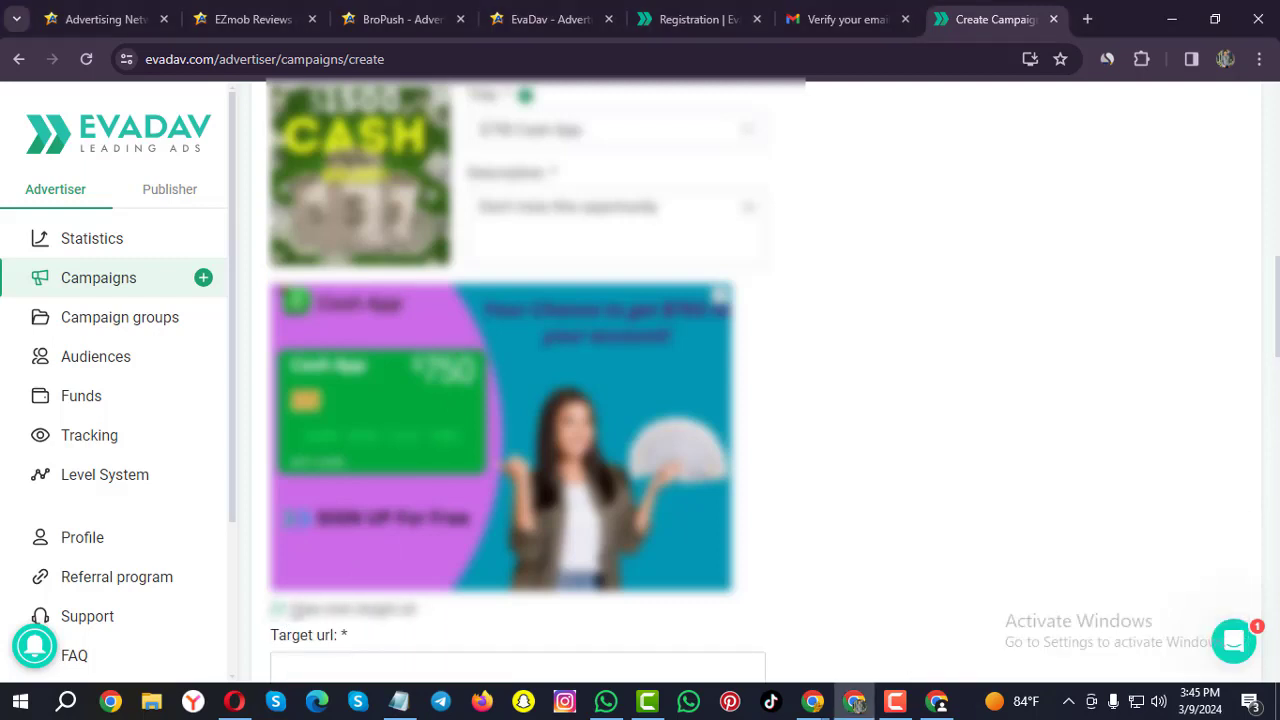
scroll(336, 560, "down", 2)
left_click(336, 484)
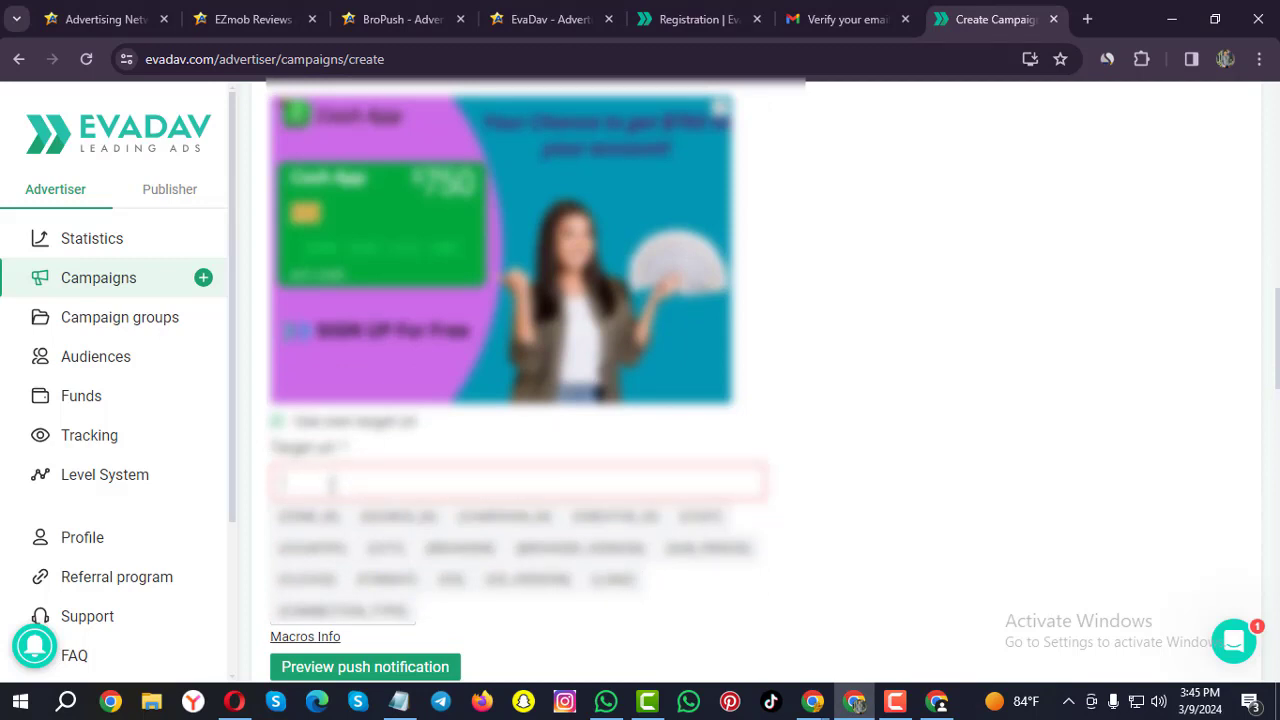
scroll(334, 470, "down", 1)
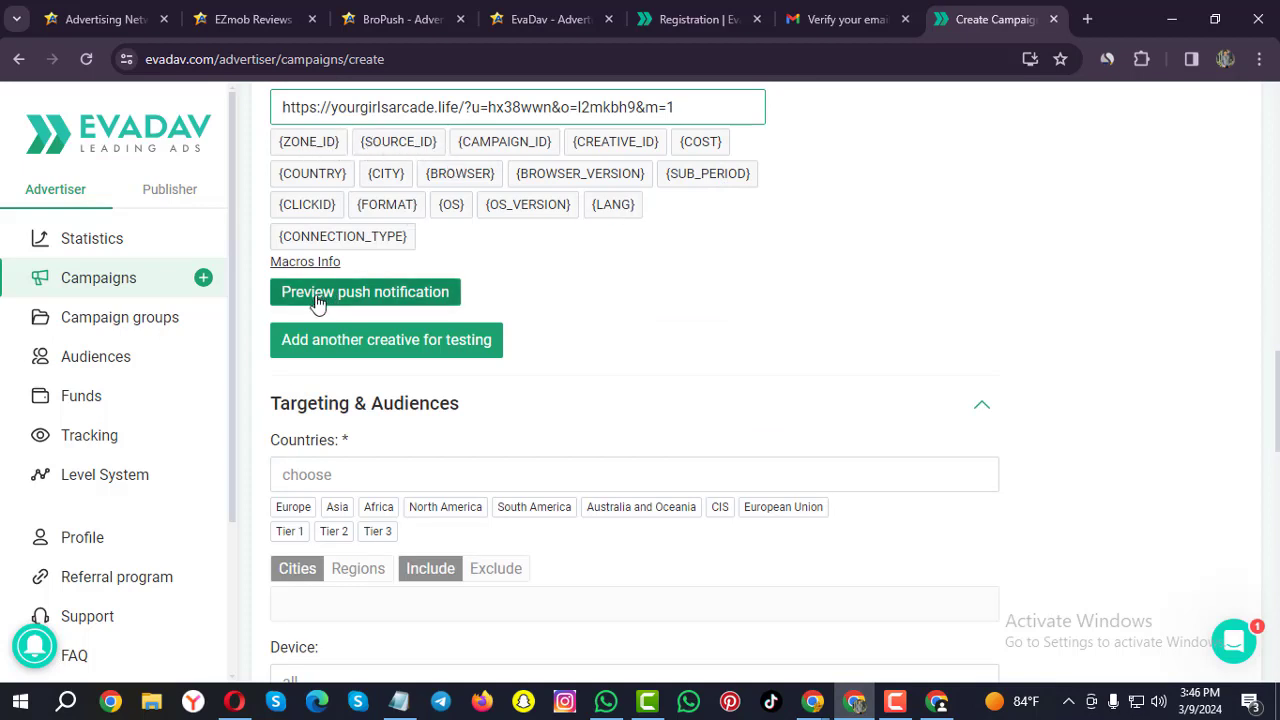
Add Europe to country targeting, then remove all selected countries.
scroll(397, 371, "down", 1)
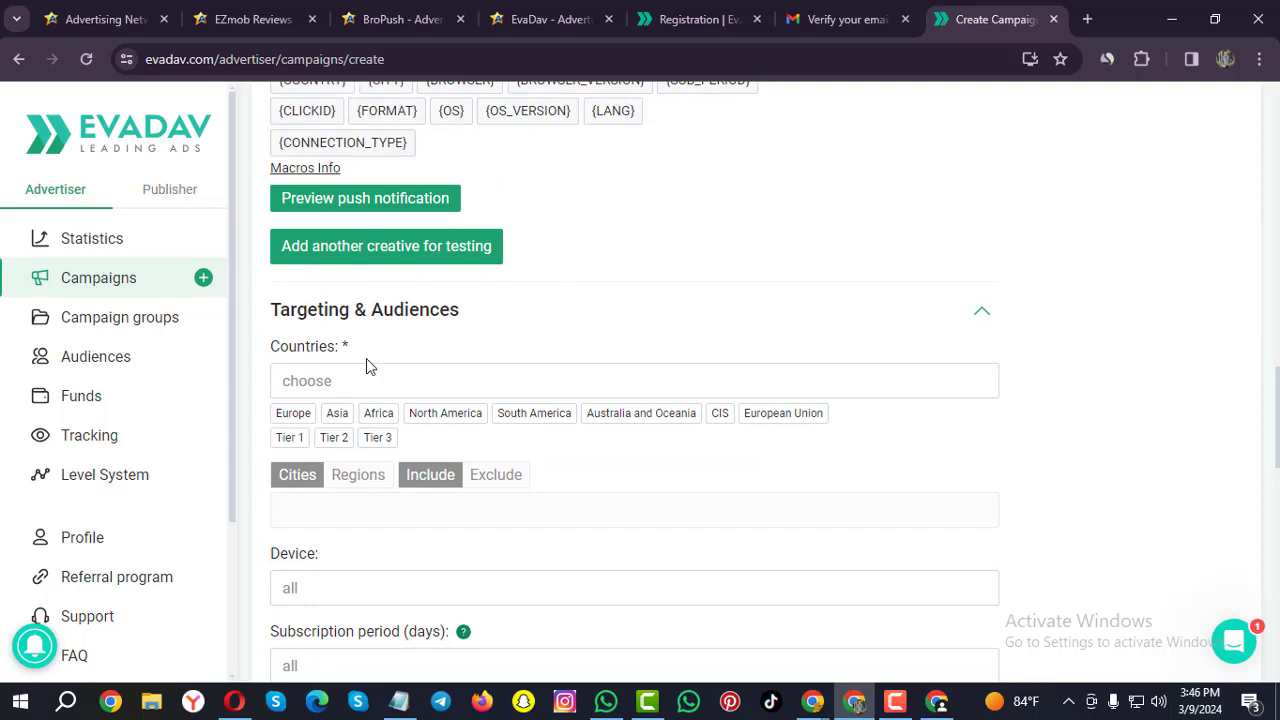
scroll(366, 366, "down", 1)
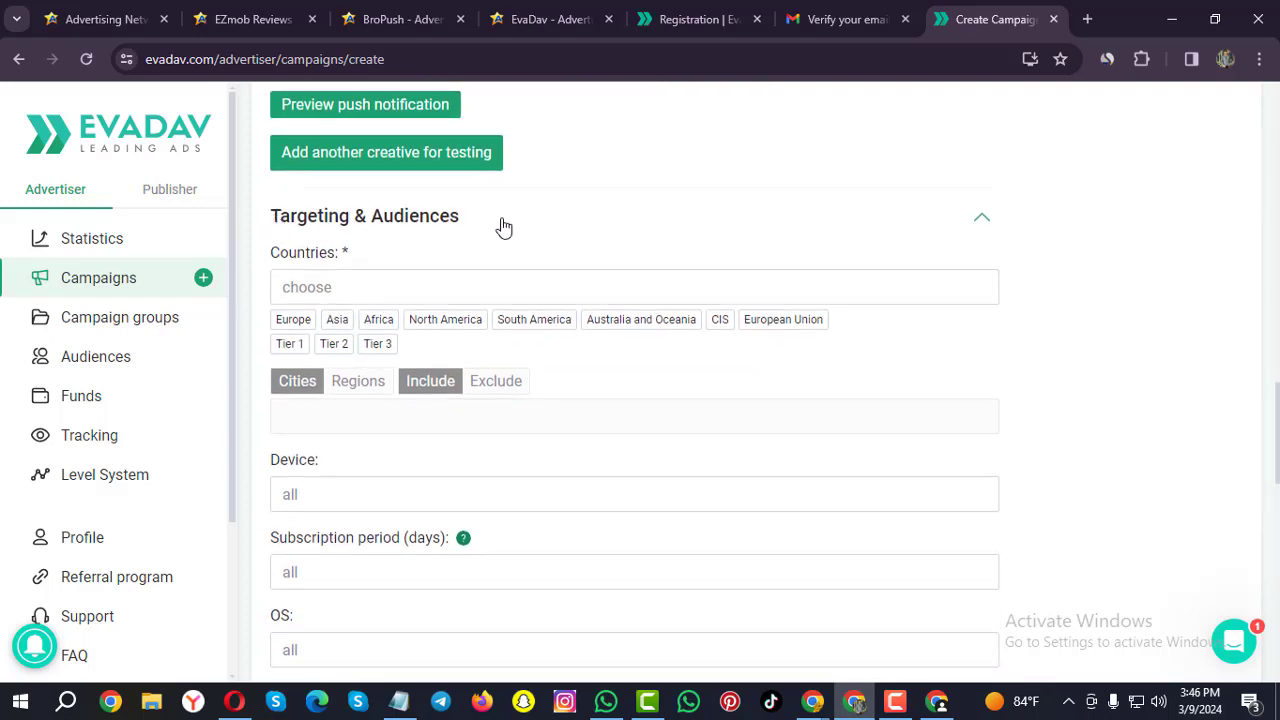
scroll(505, 225, "down", 1)
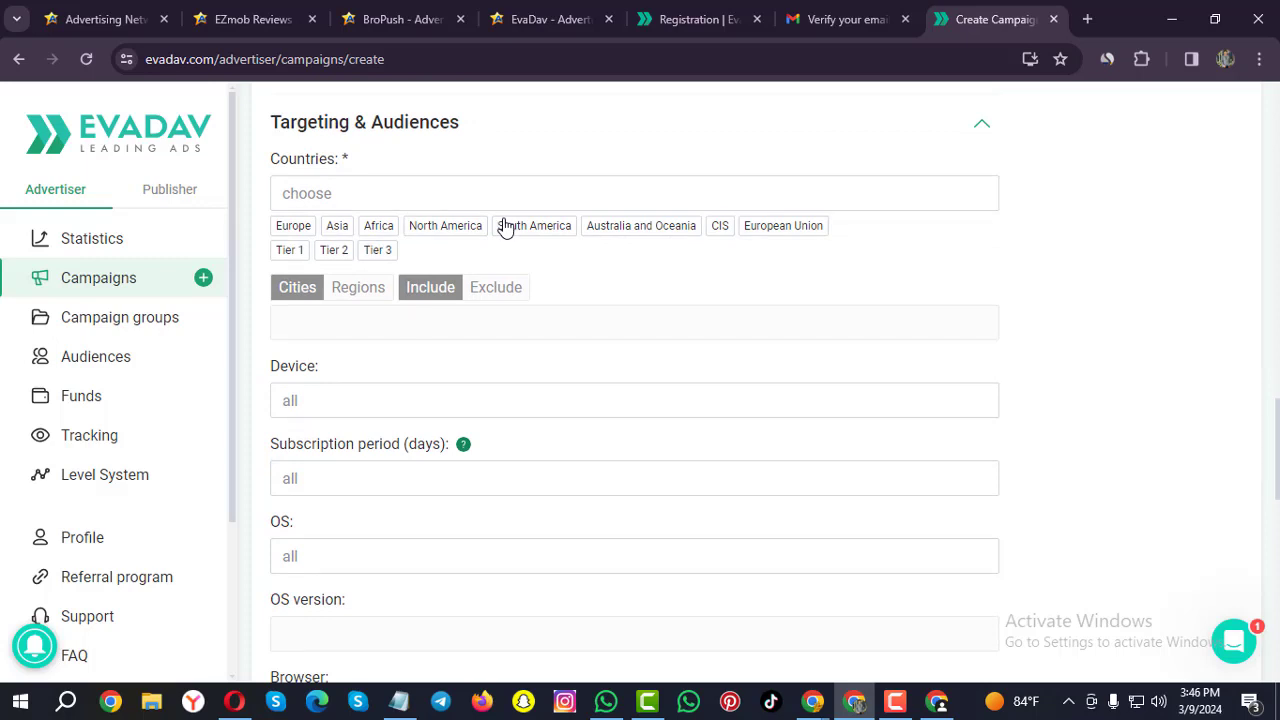
left_click(289, 226)
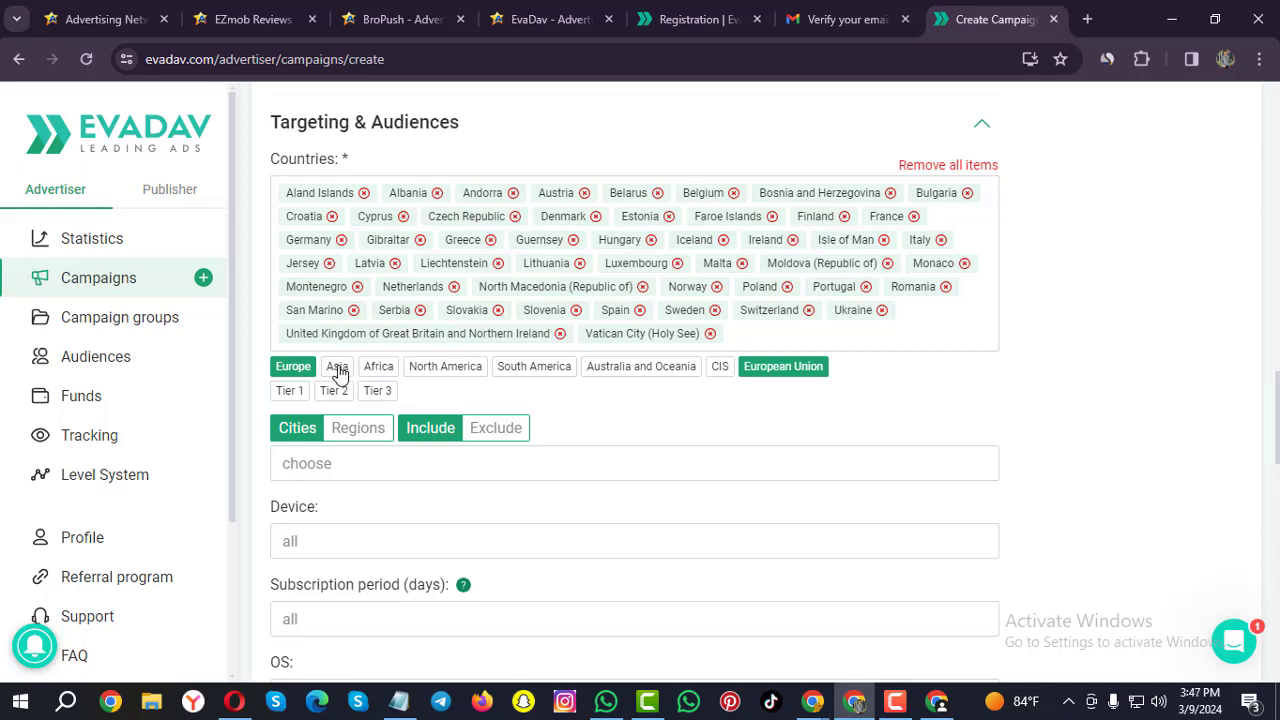
left_click(948, 166)
Search for and add United States of America and Germany as targeted countries.
left_click(316, 192)
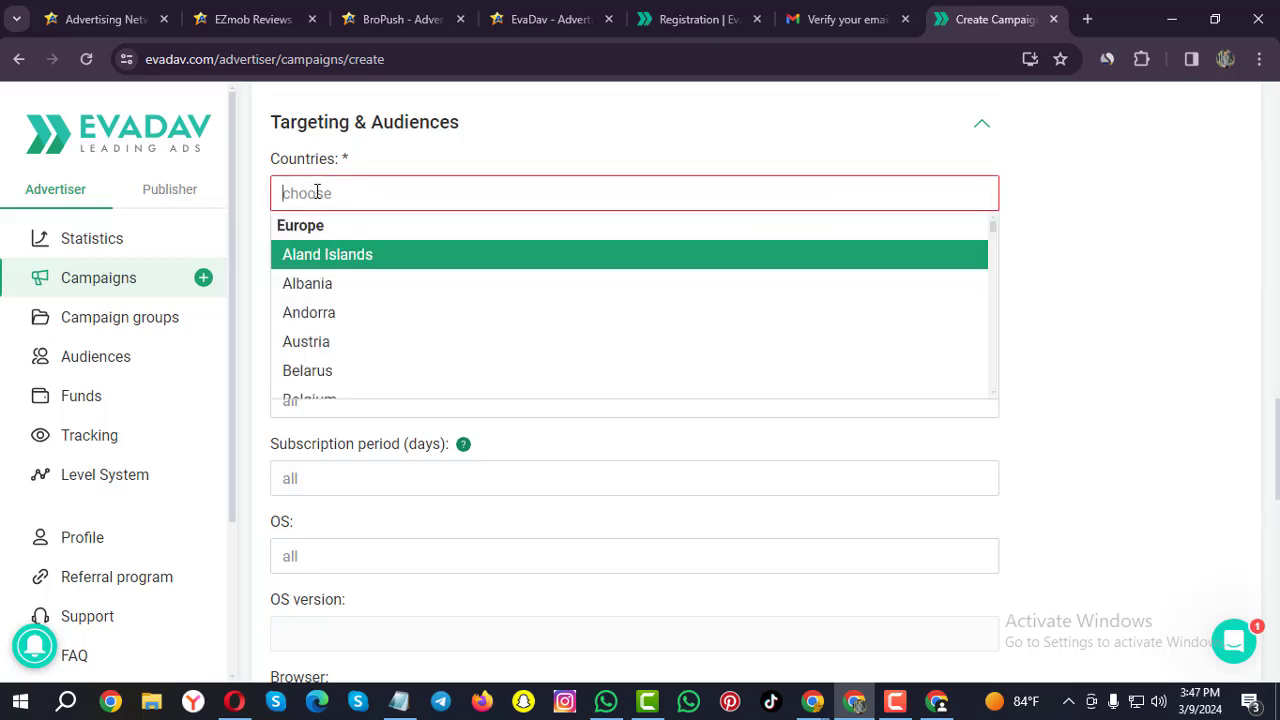
type("uite")
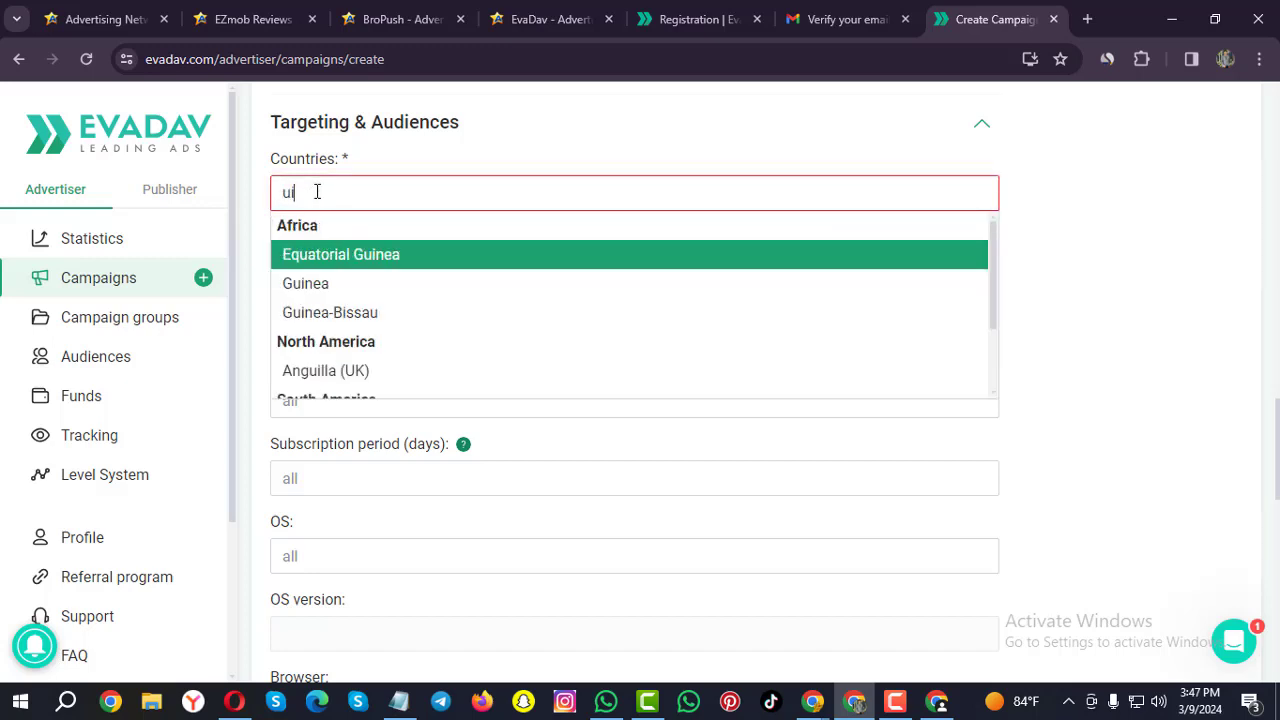
key("BackSpace")
key("BackSpace")
key("BackSpace")
type("ni")
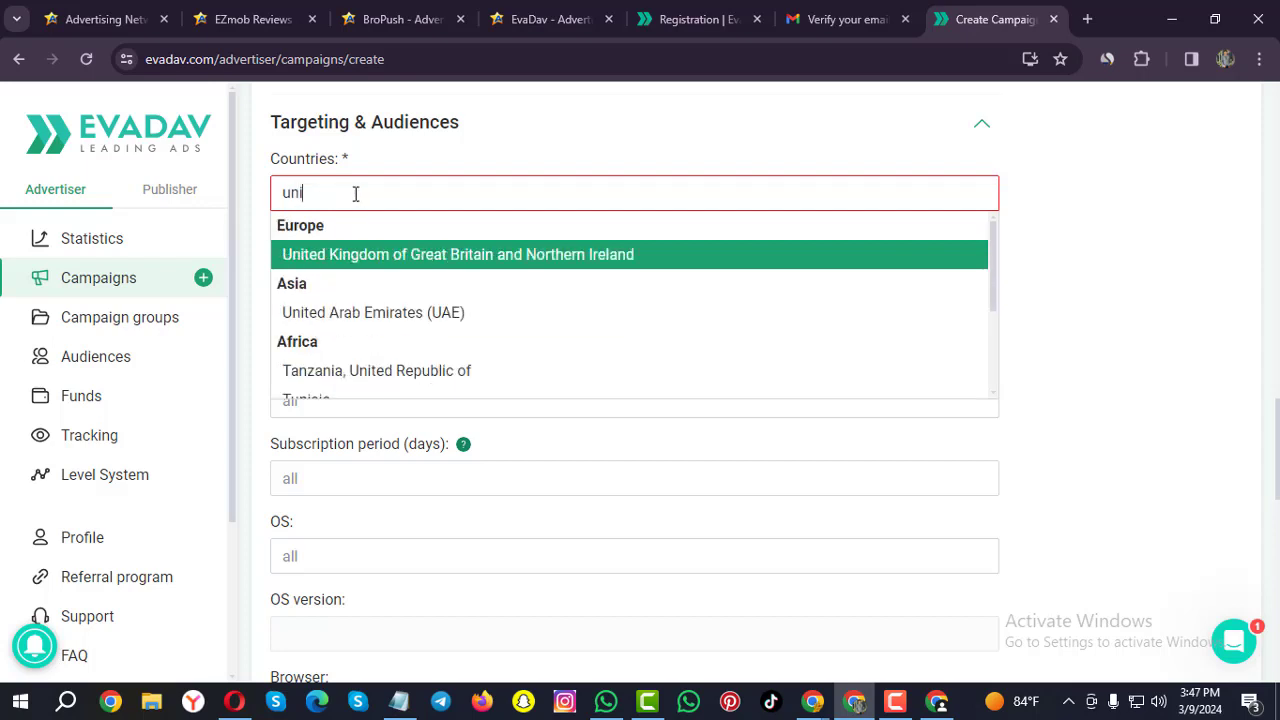
type("te")
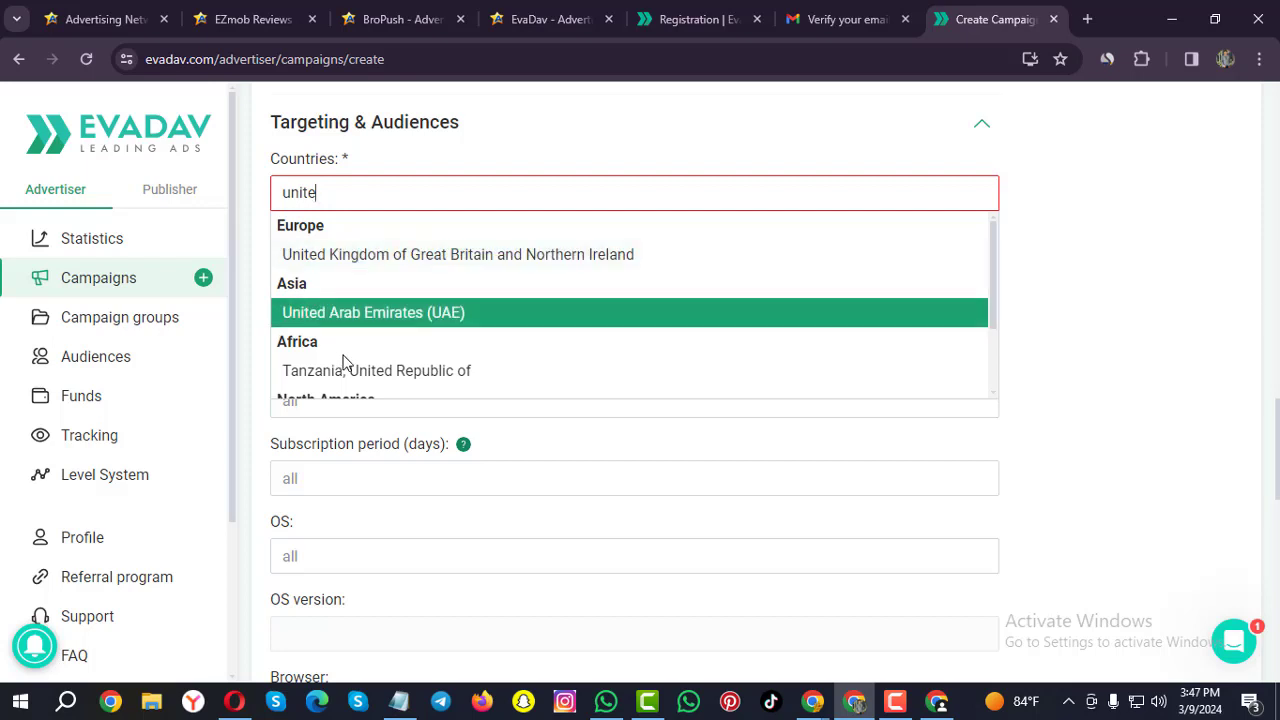
scroll(400, 345, "down", 1)
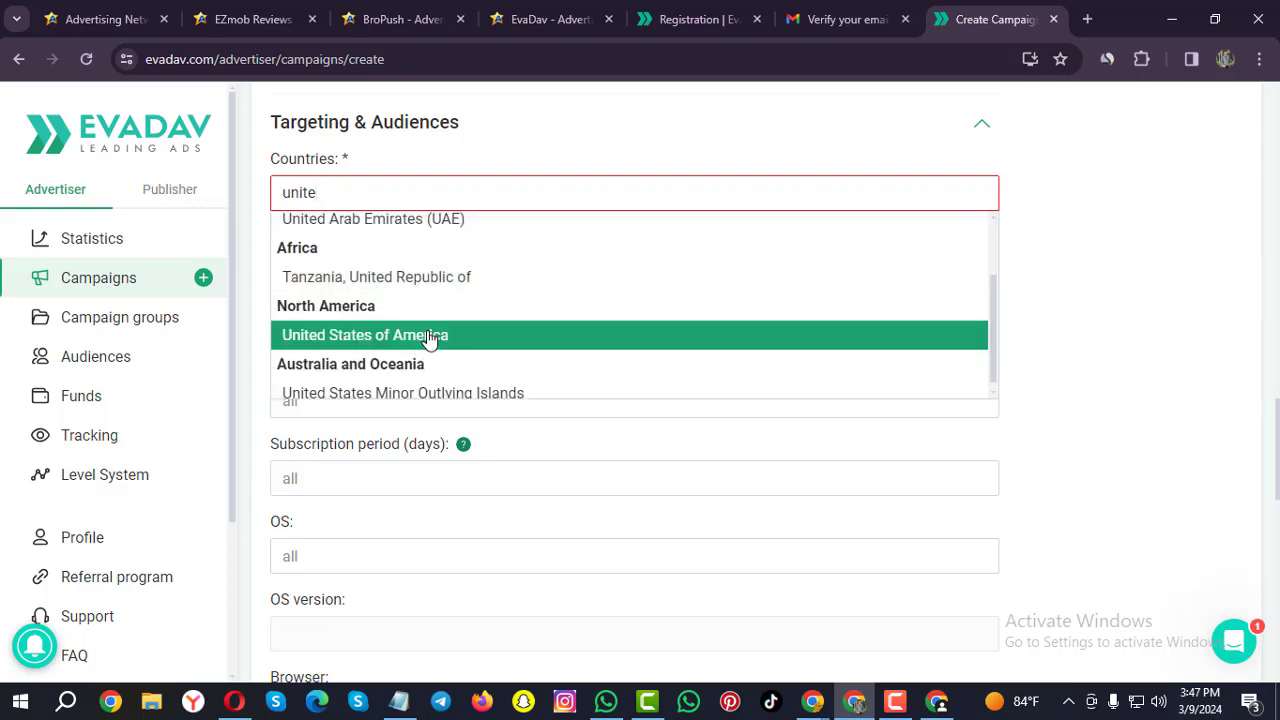
left_click(377, 344)
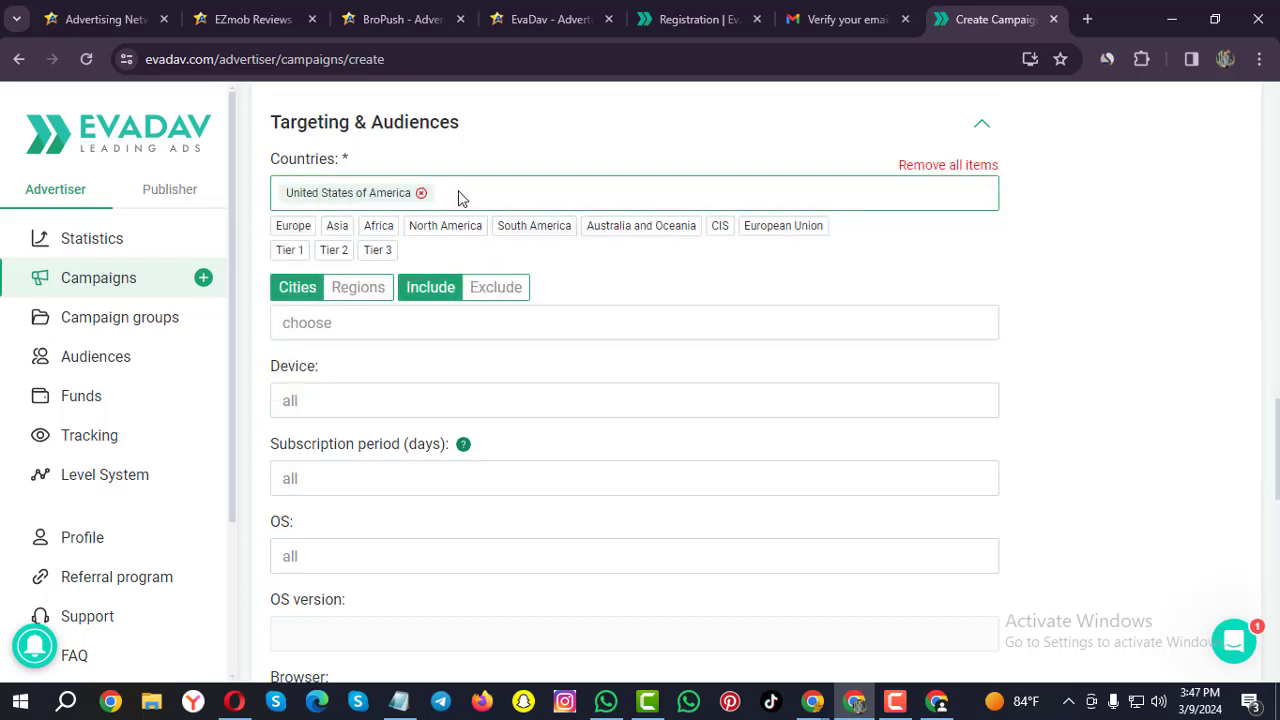
type("ger")
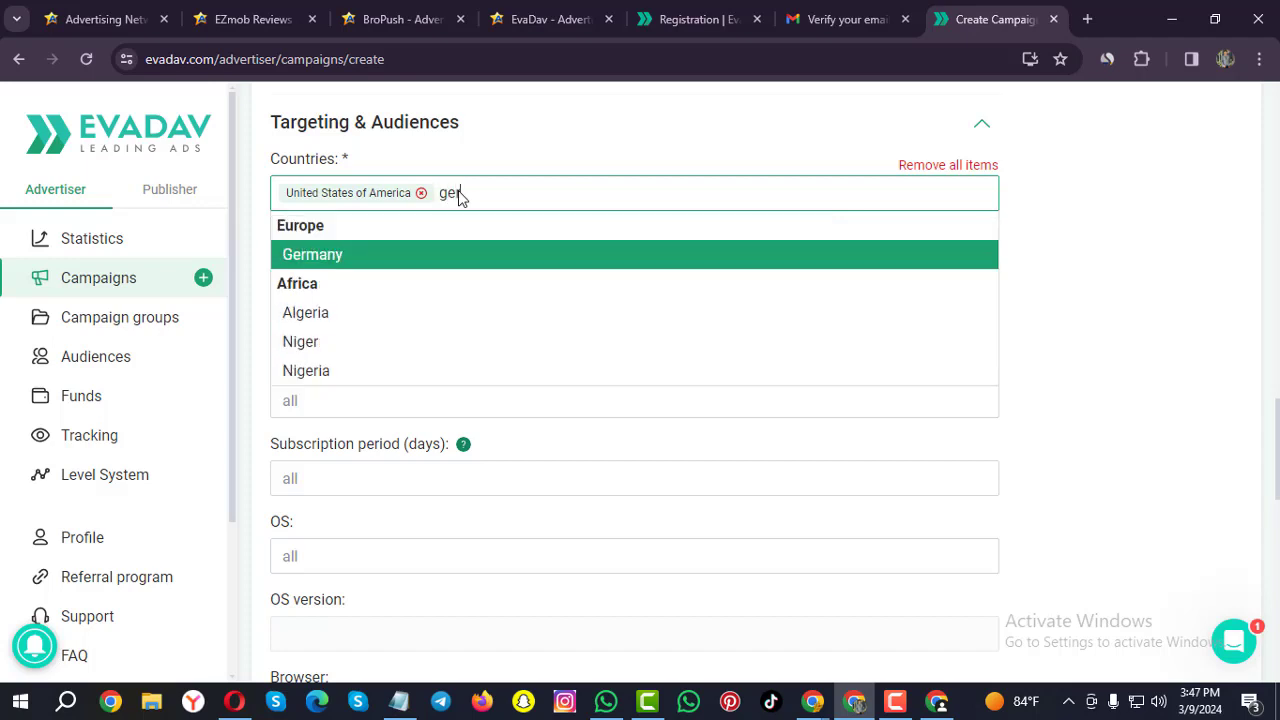
left_click(328, 266)
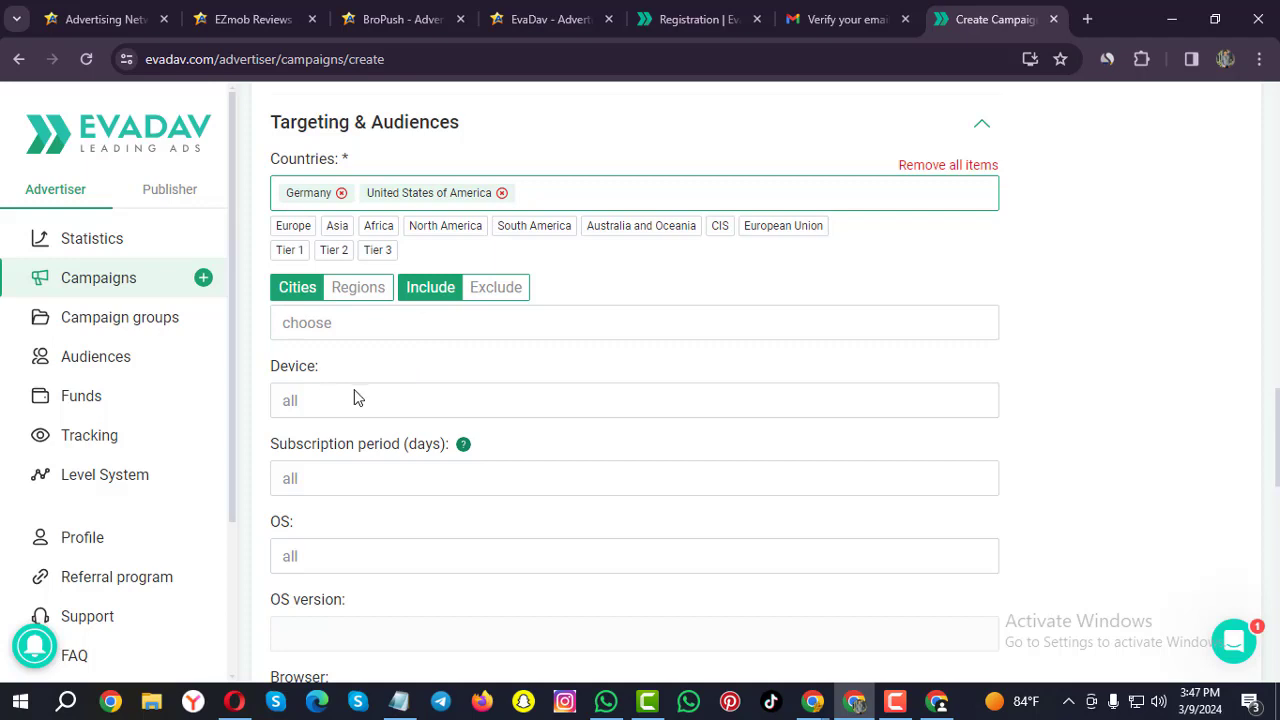
scroll(355, 397, "down", 1)
Set subscription period to 4-7 days, leaving device and OS targeting at all.
left_click(355, 317)
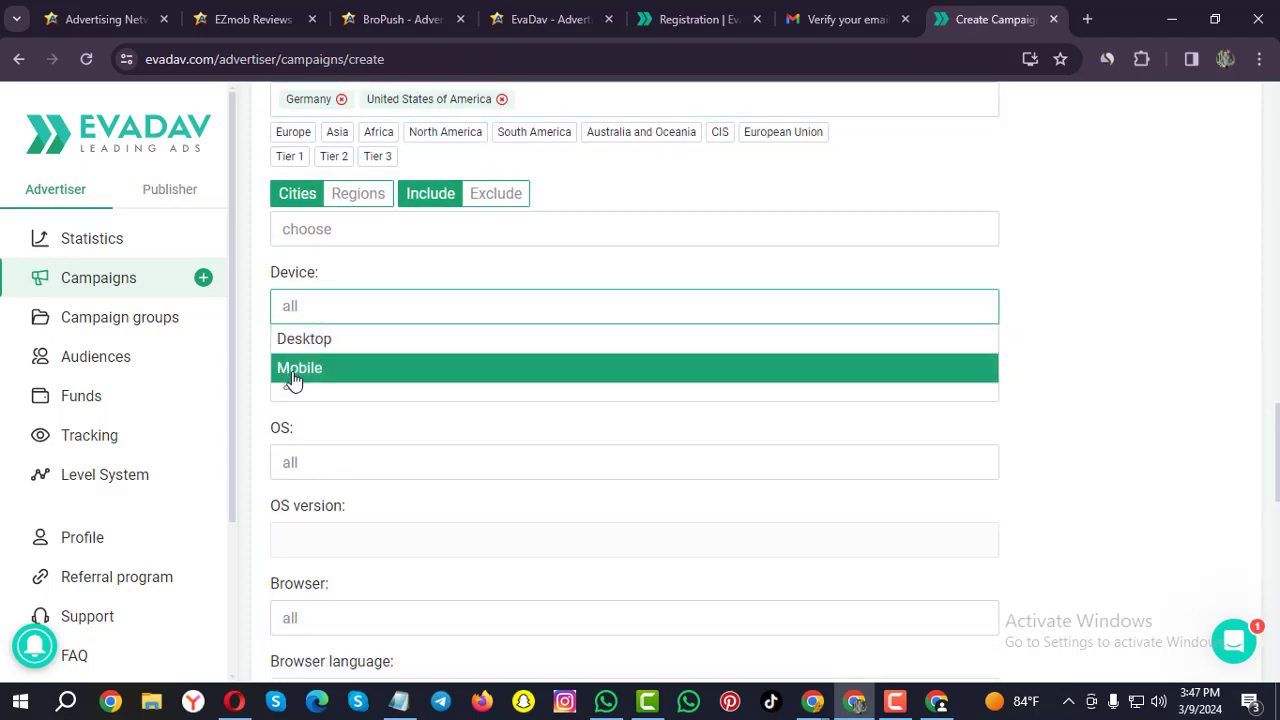
scroll(385, 379, "down", 2)
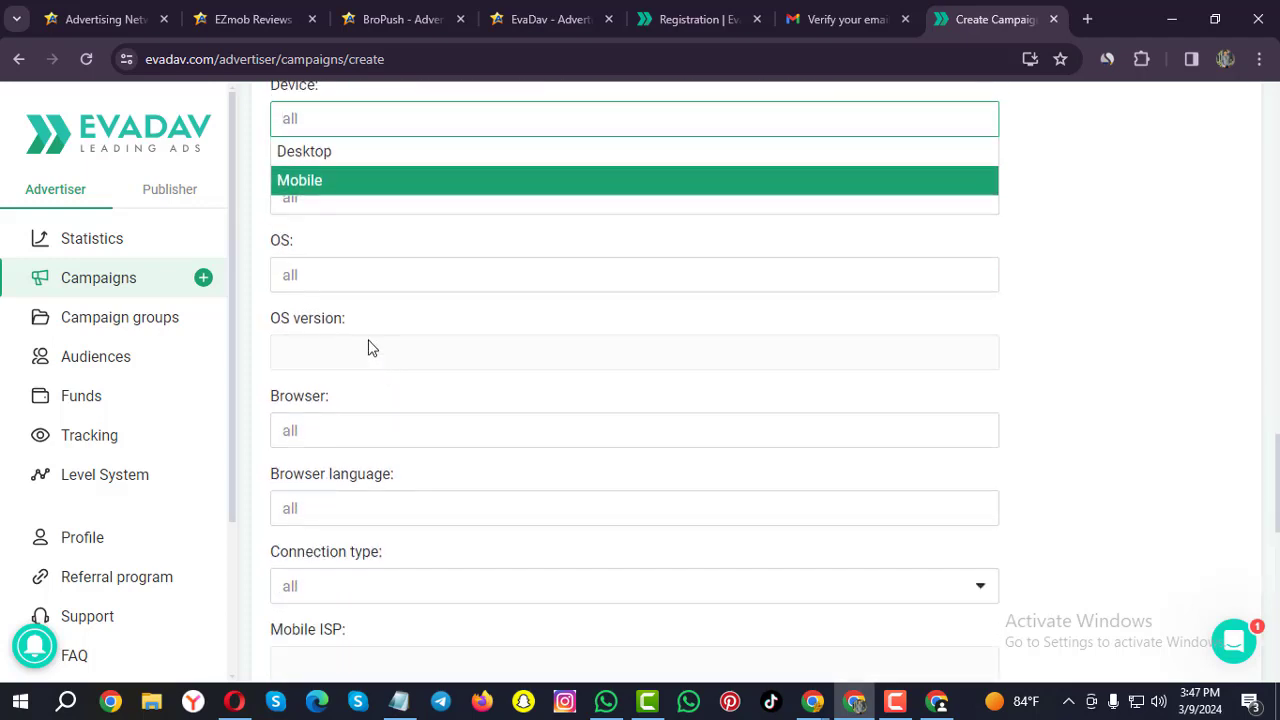
scroll(367, 347, "up", 1)
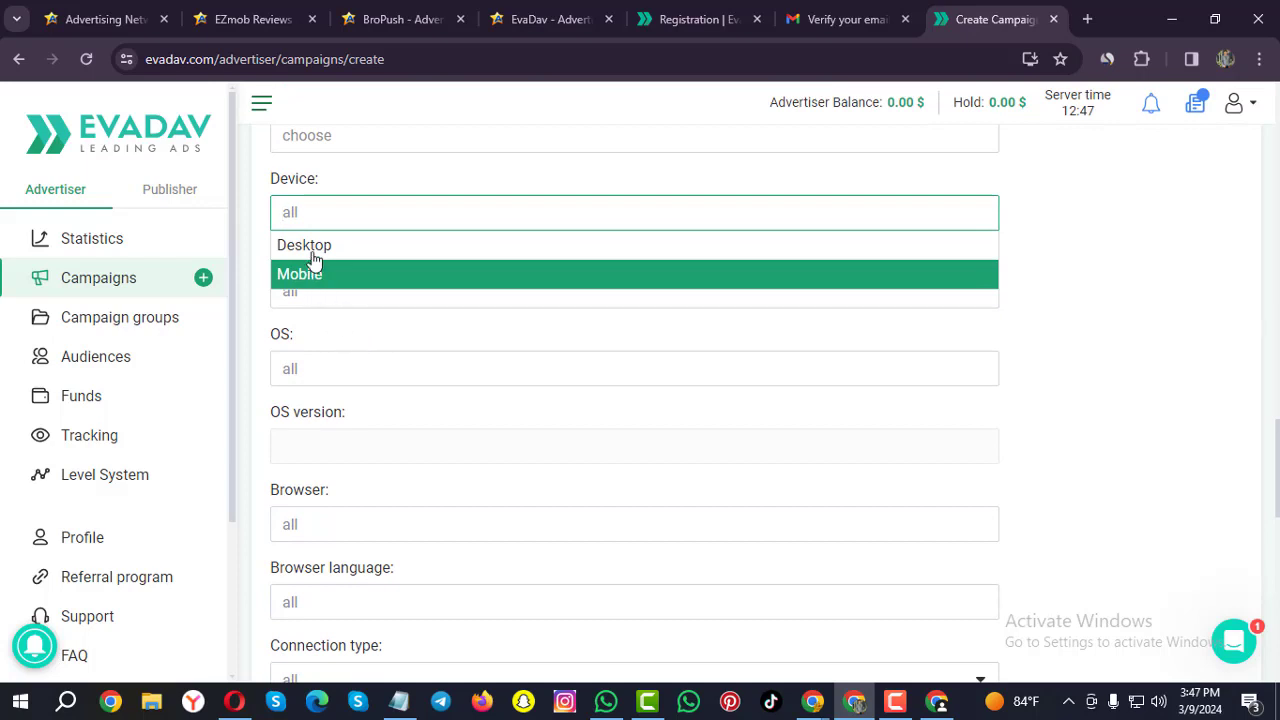
left_click(252, 323)
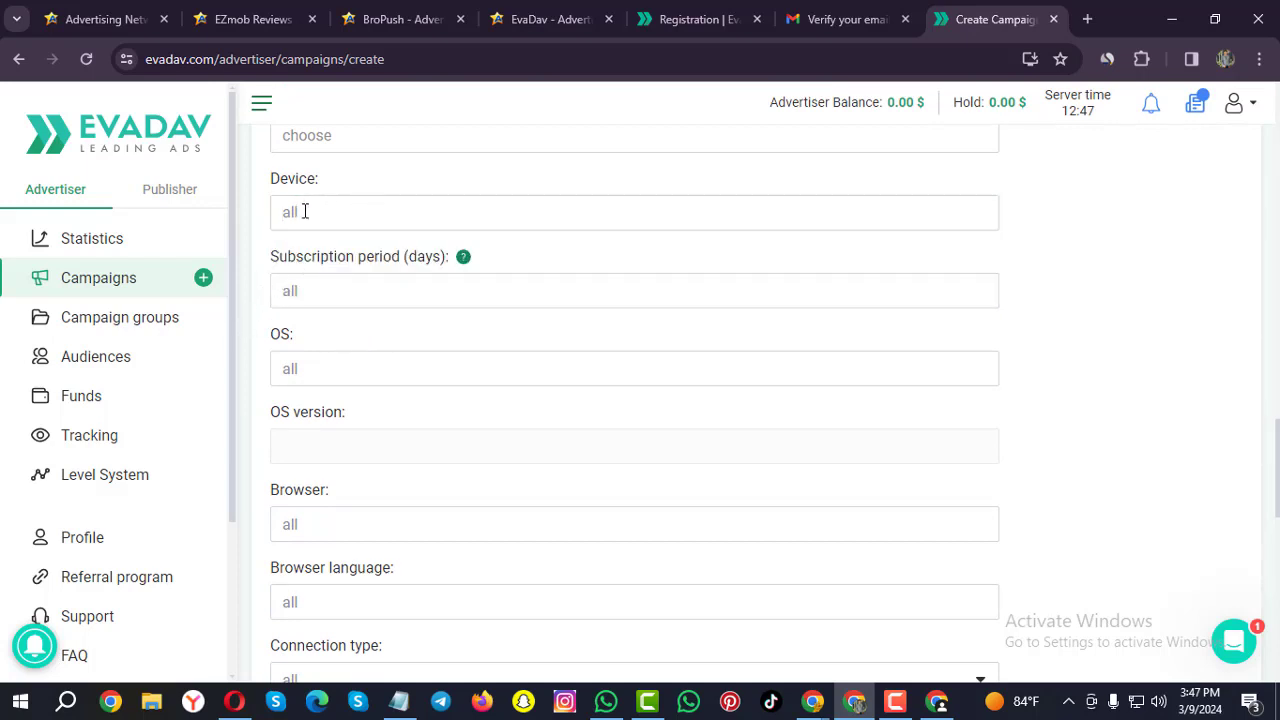
left_click(323, 298)
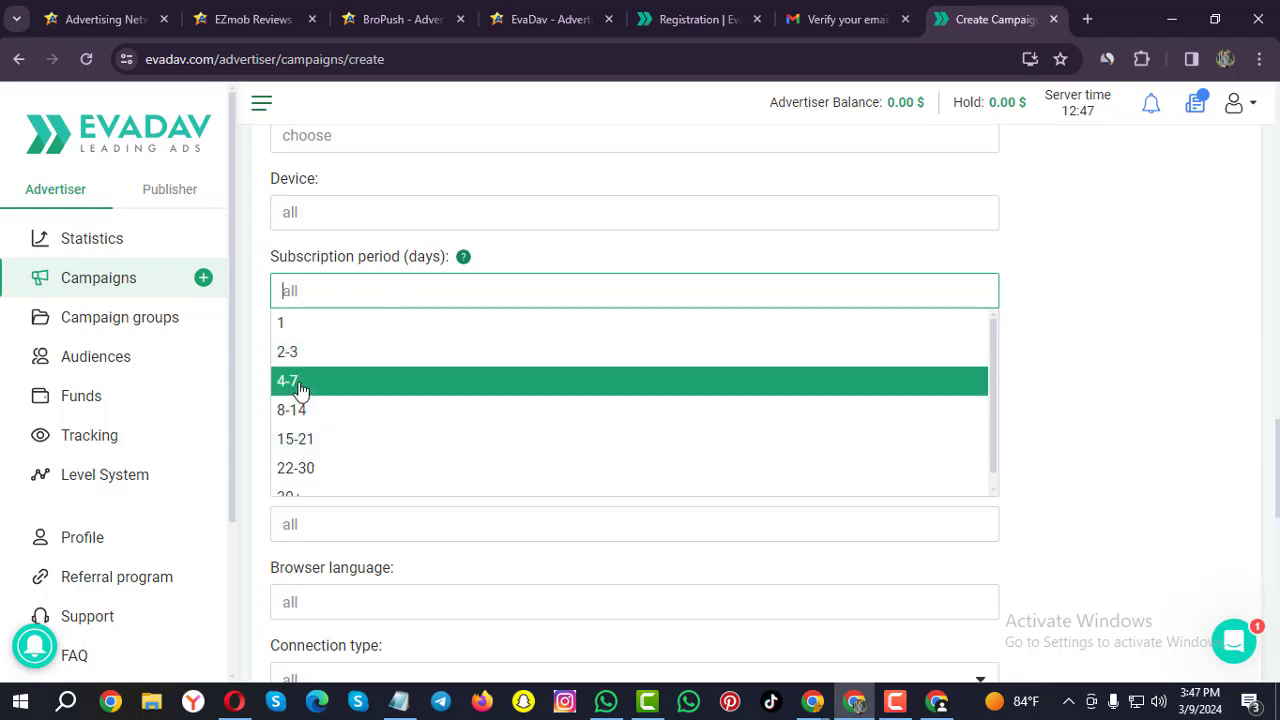
left_click(286, 385)
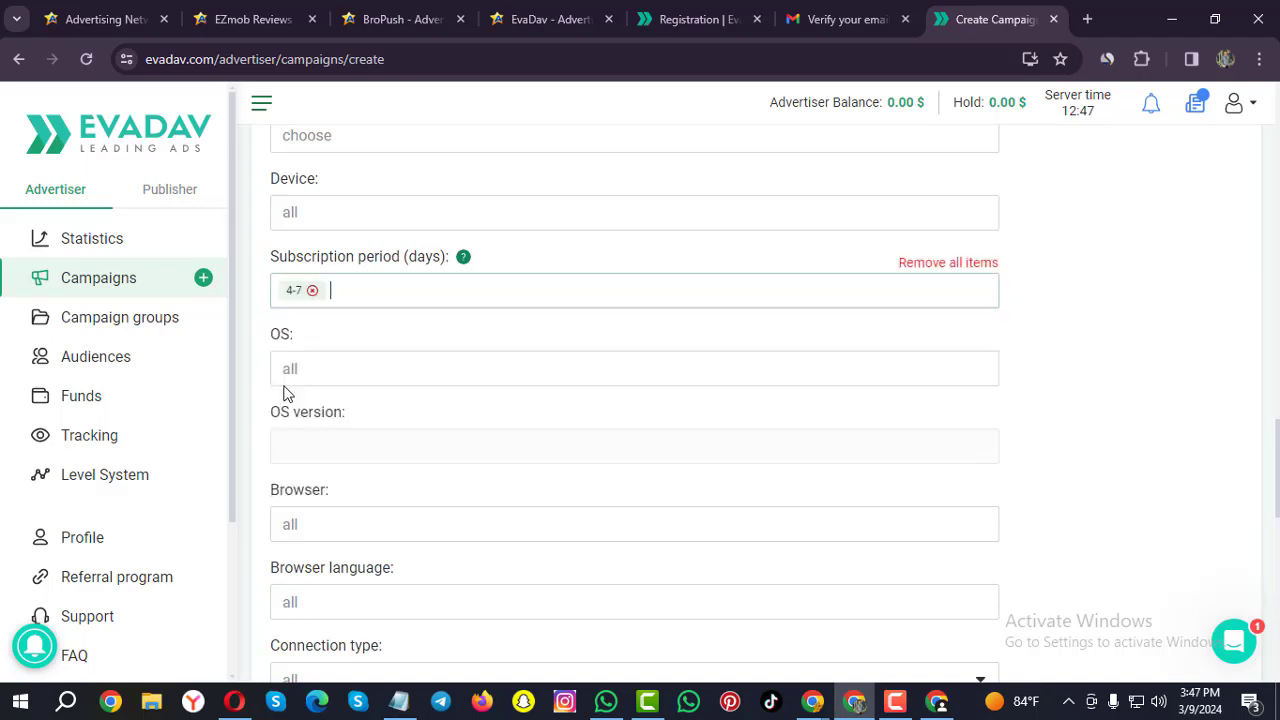
left_click(366, 369)
left_click(256, 338)
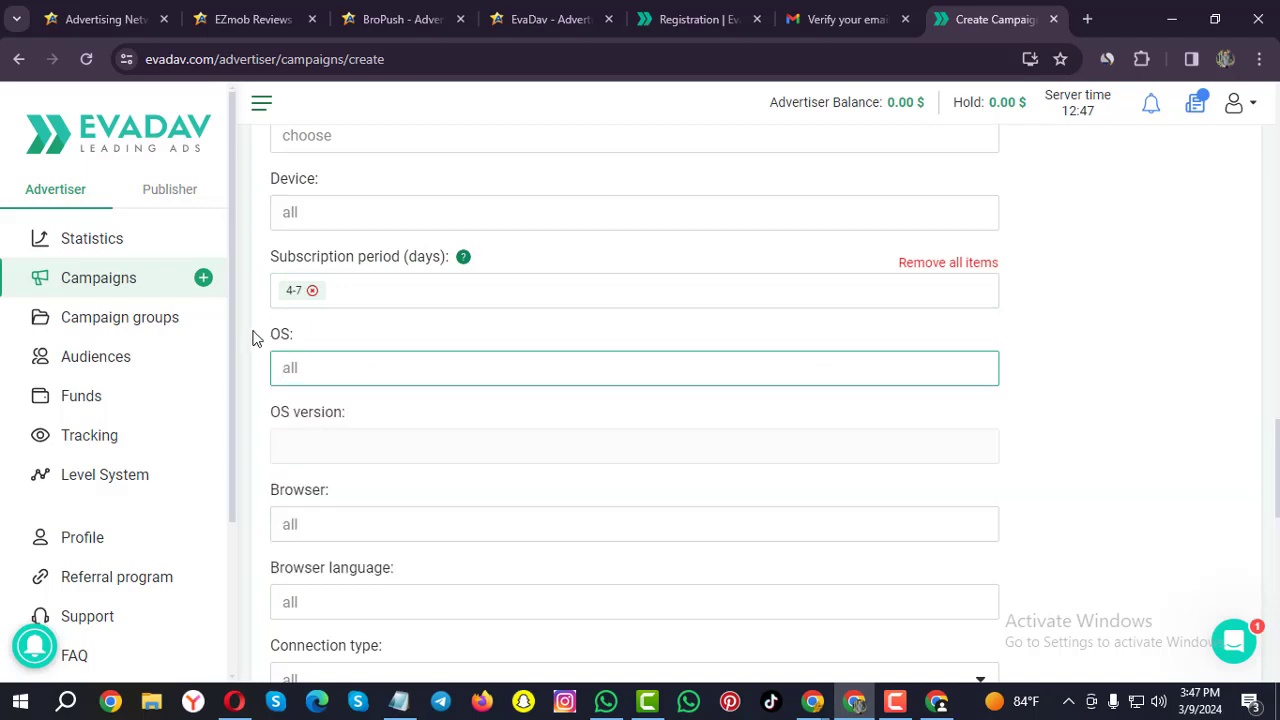
left_click(317, 367)
left_click(247, 398)
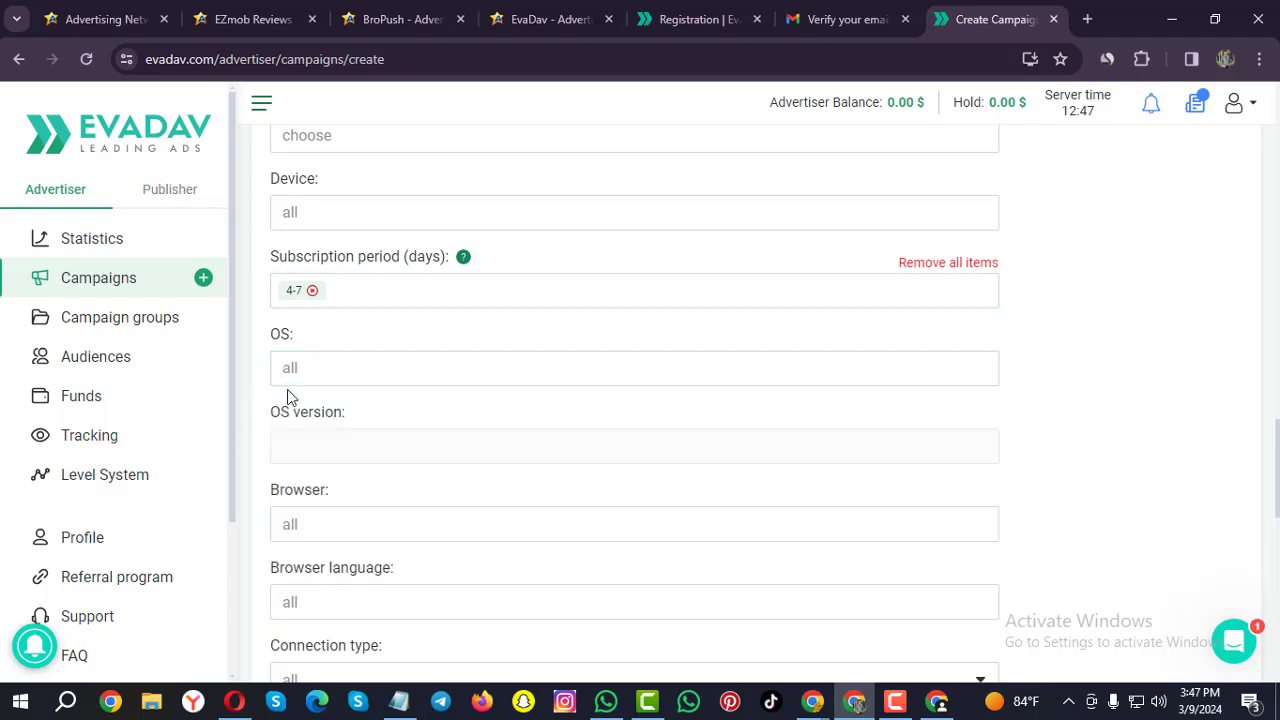
scroll(300, 378, "down", 1)
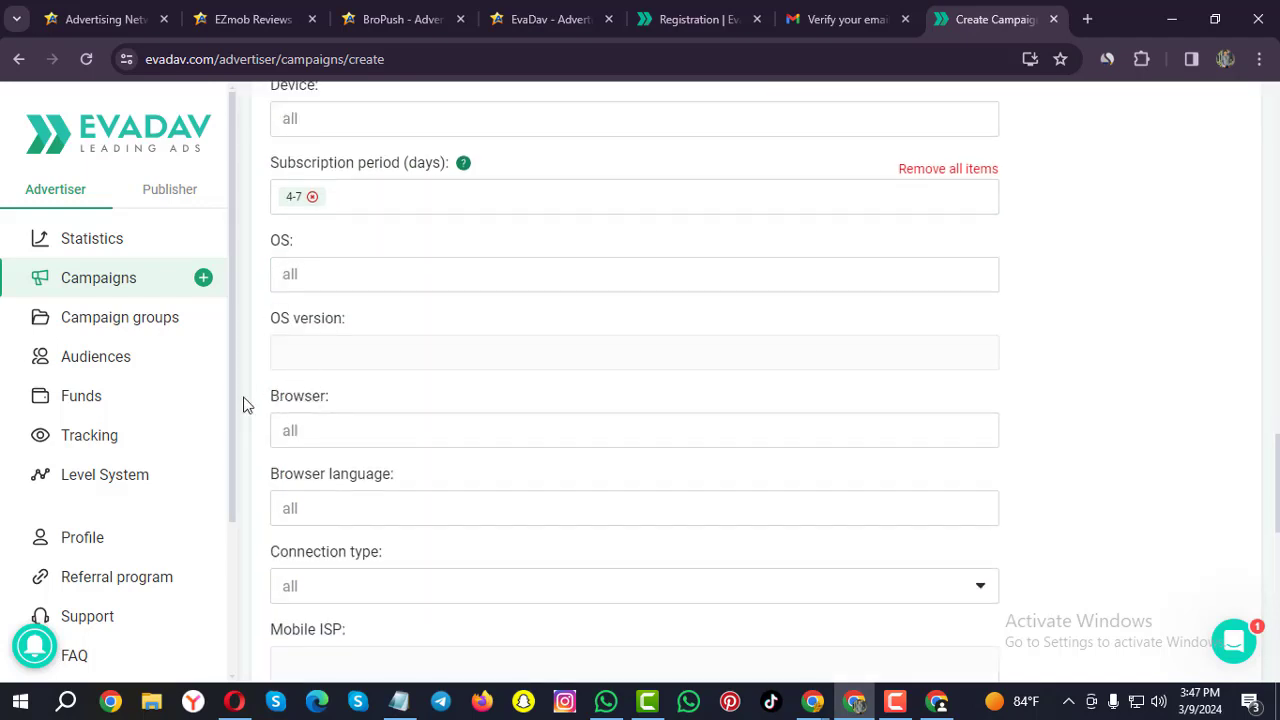
scroll(330, 420, "down", 2)
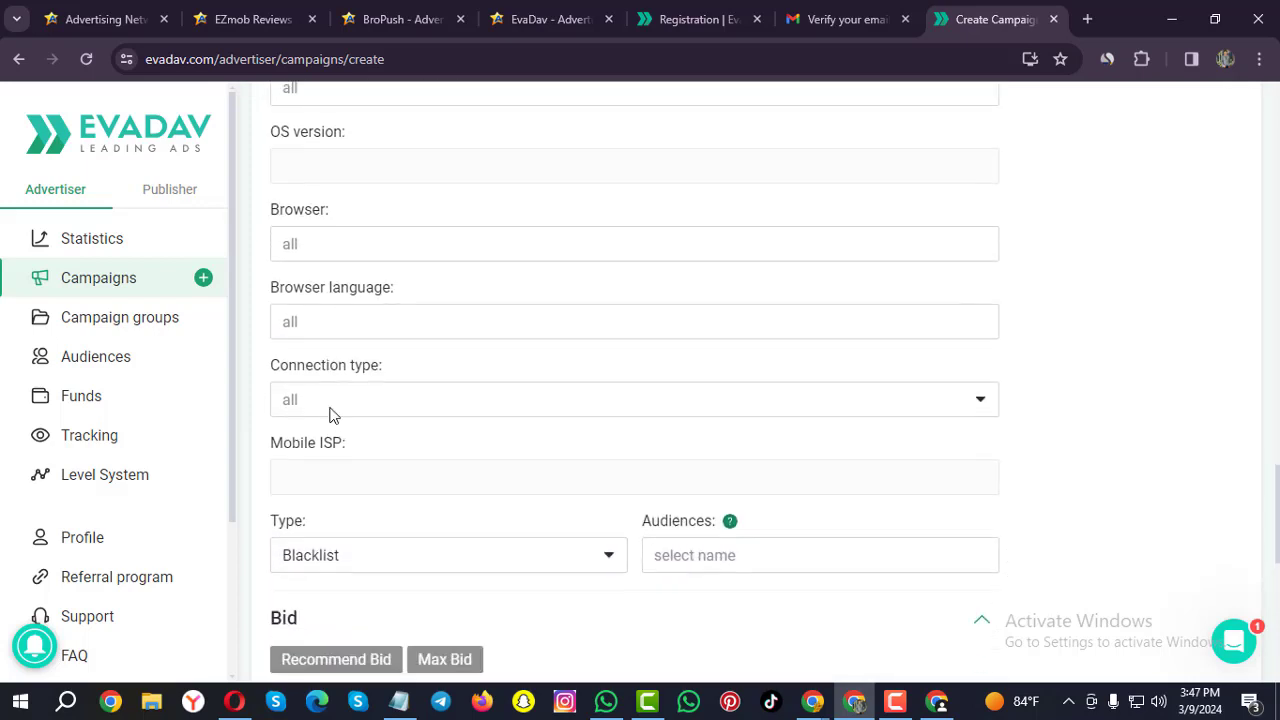
left_click(413, 324)
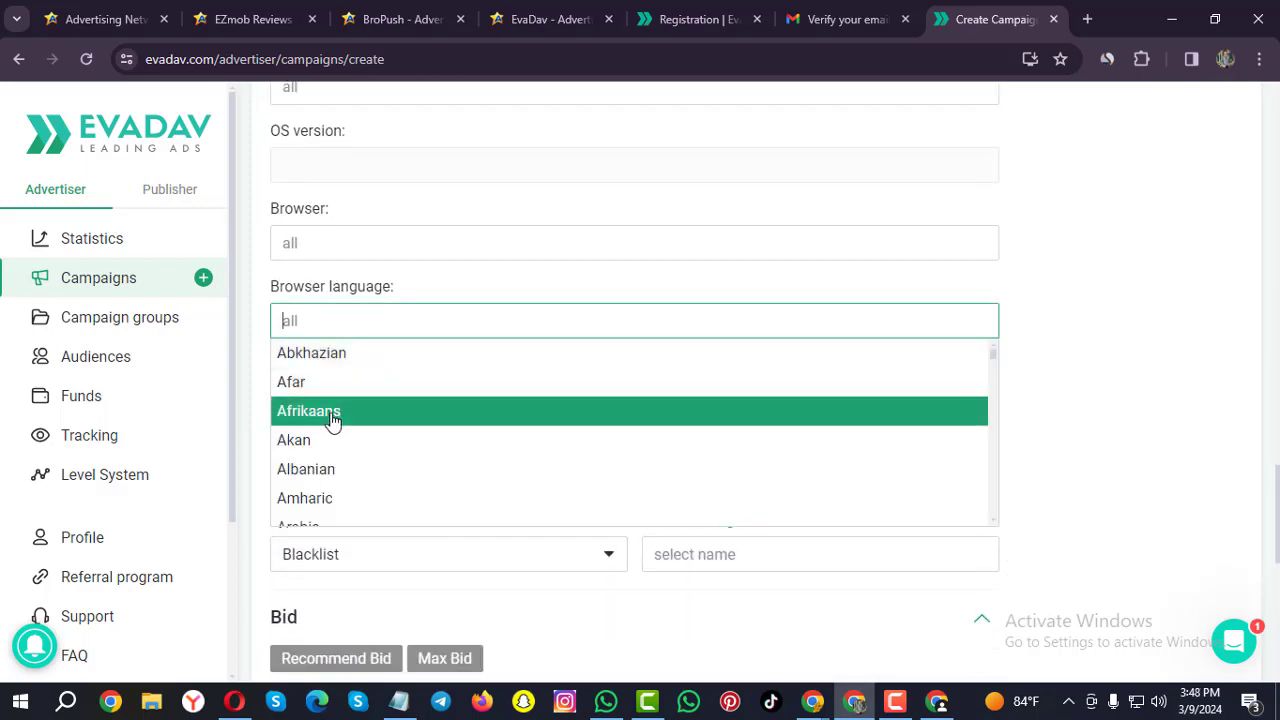
type("en")
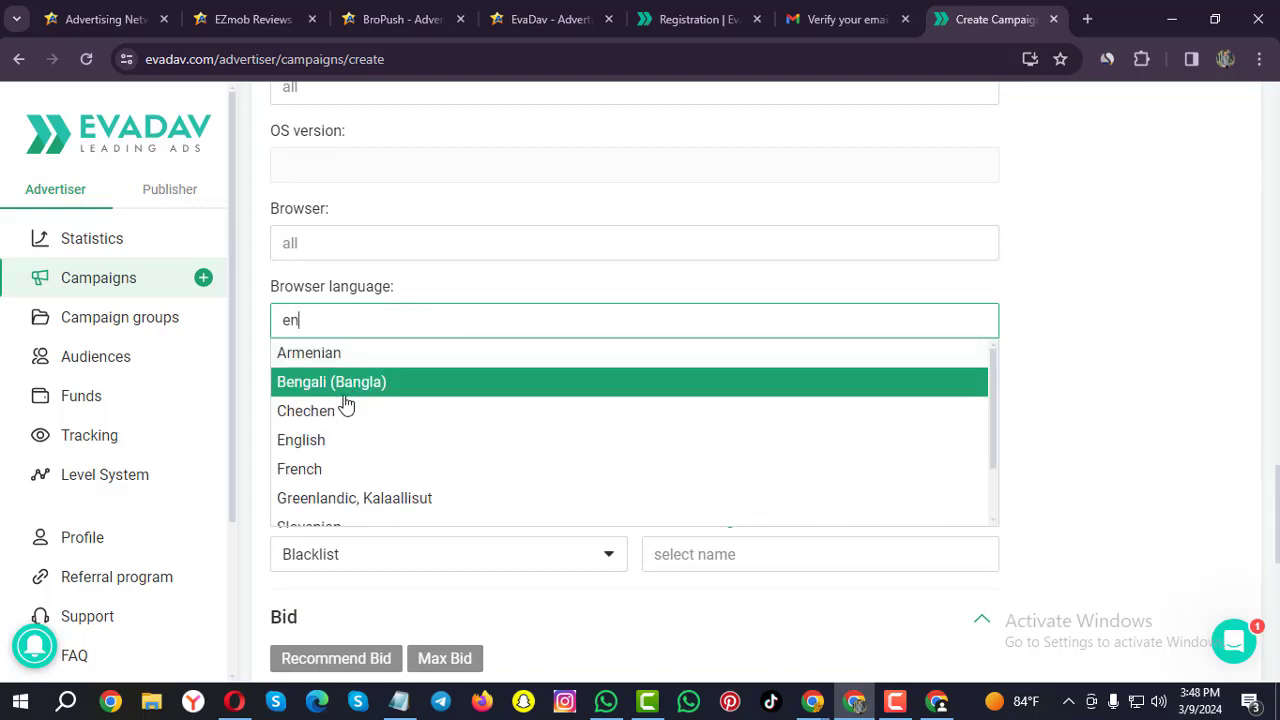
left_click(318, 440)
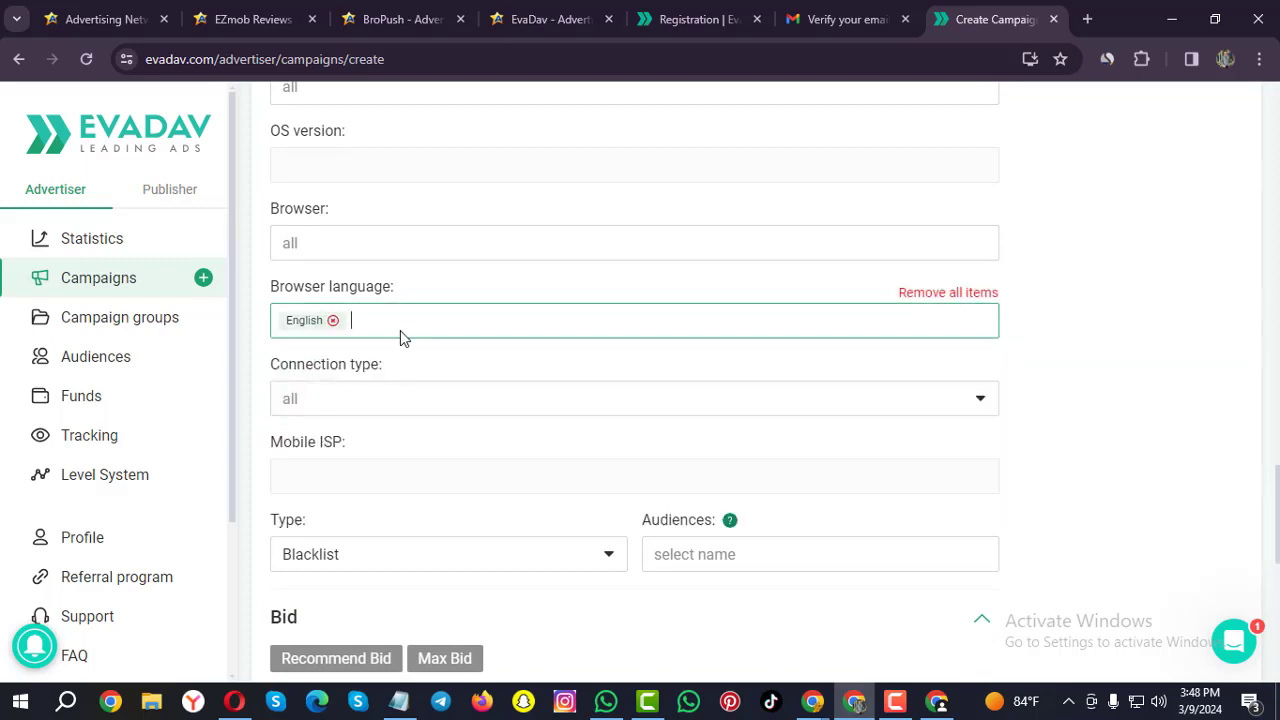
scroll(400, 333, "down", 2)
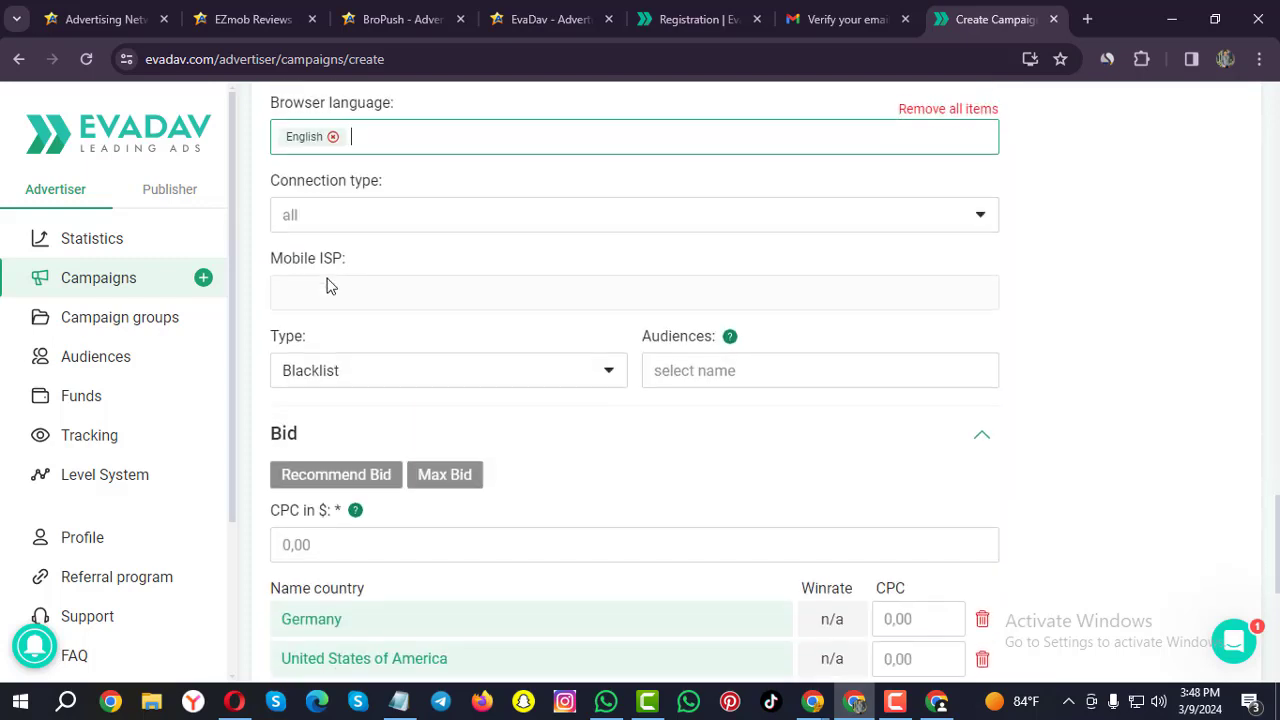
left_click(409, 219)
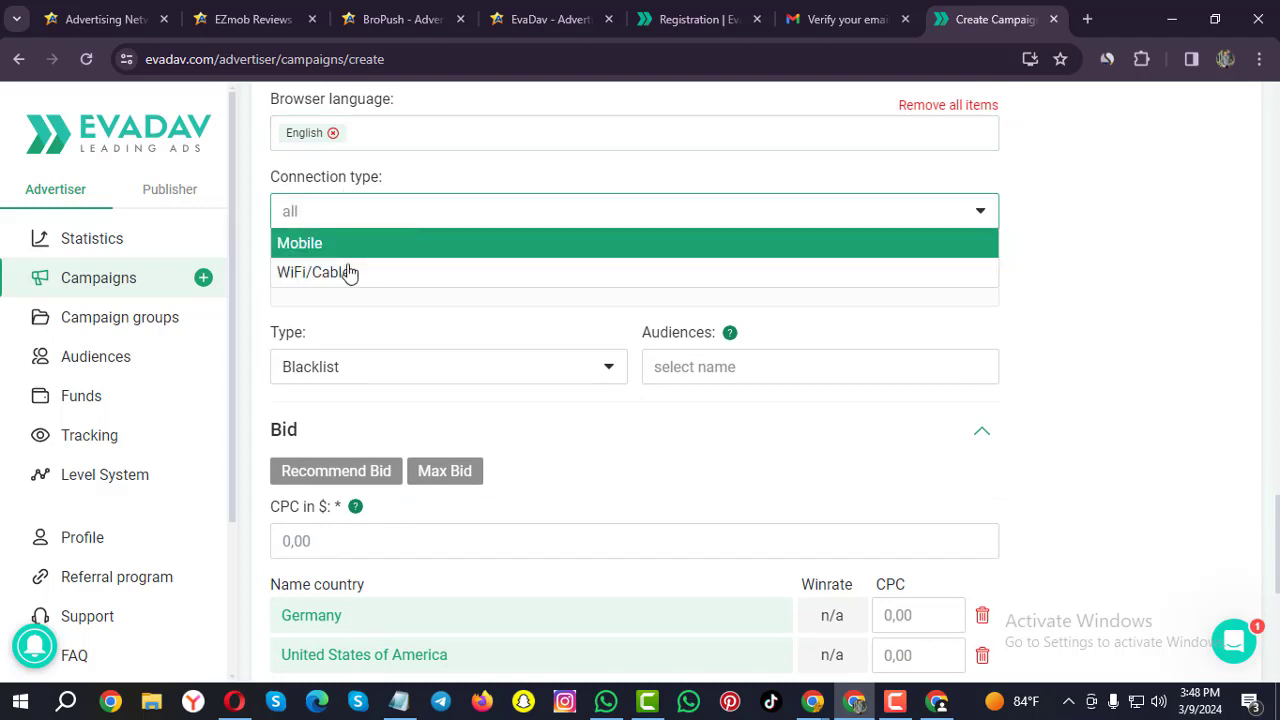
left_click(257, 229)
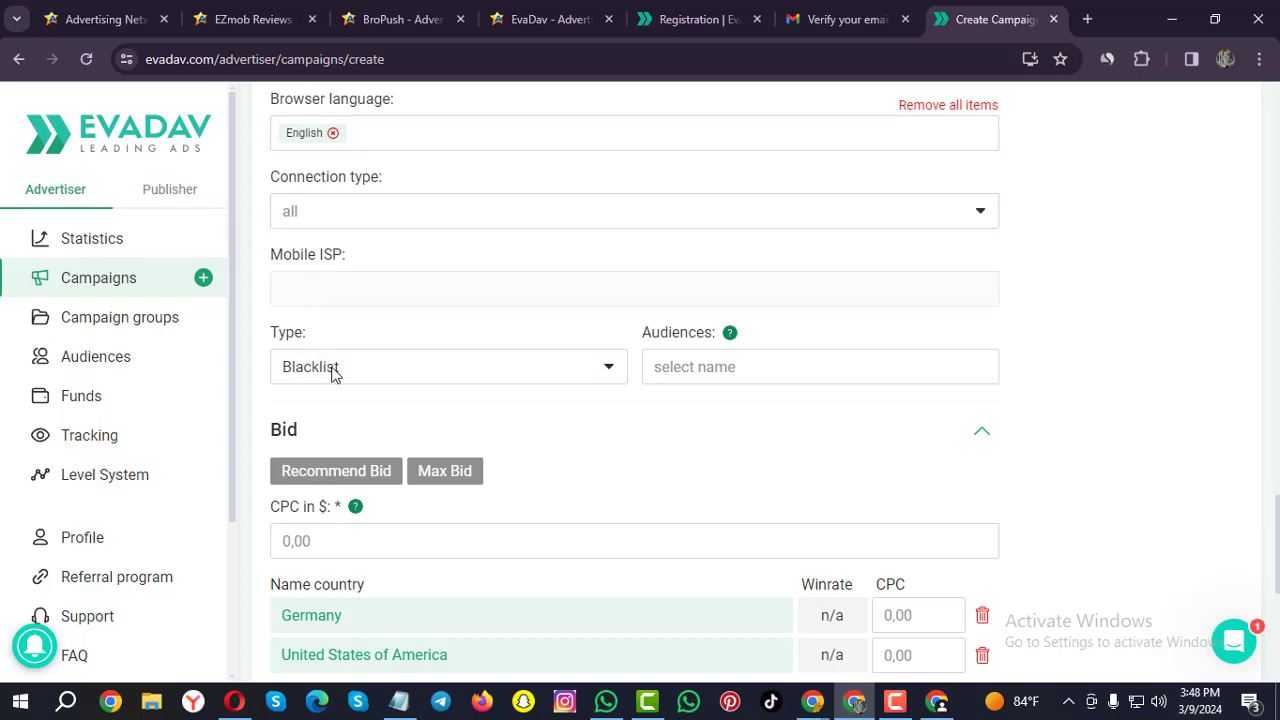
left_click(363, 371)
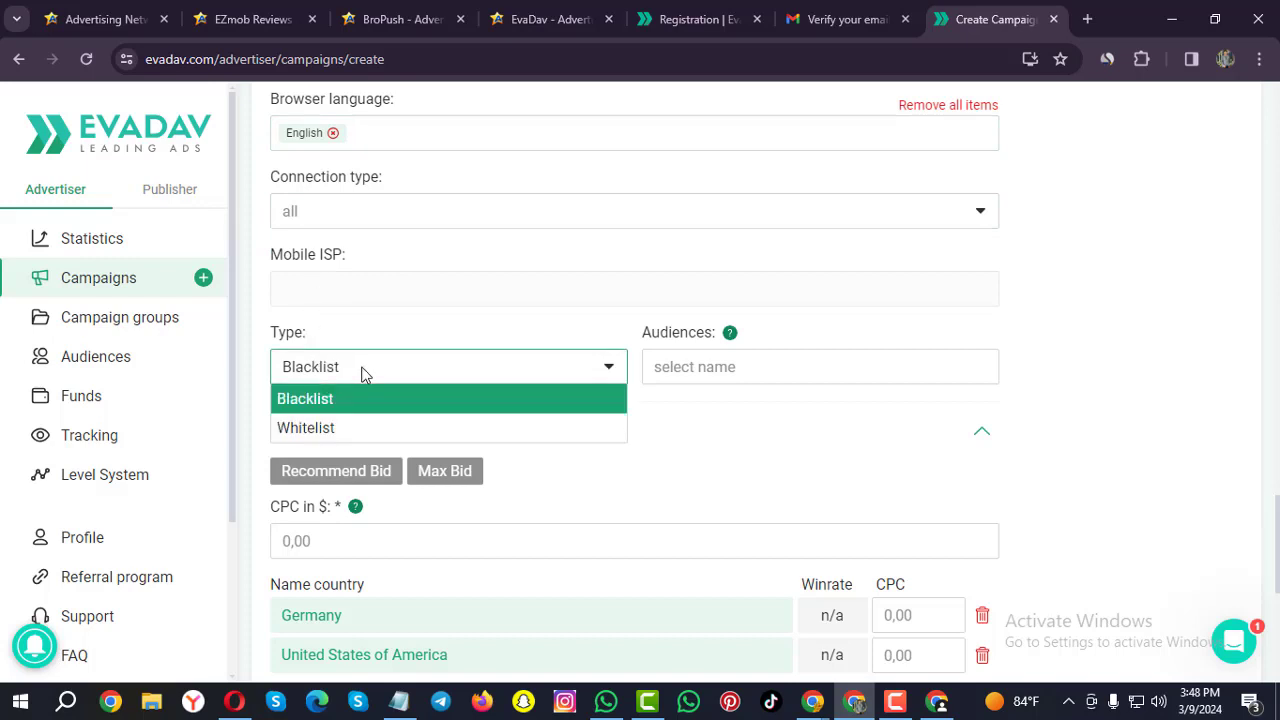
left_click(333, 434)
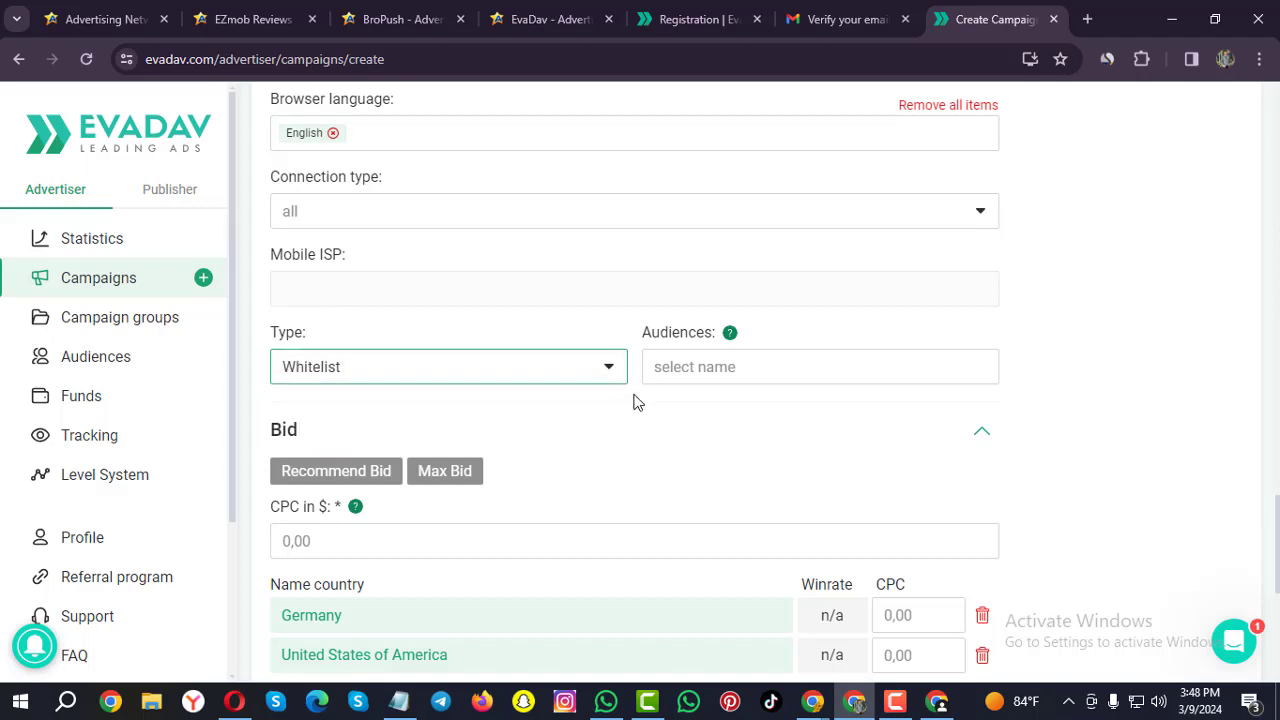
left_click(477, 366)
left_click(315, 402)
left_click(702, 370)
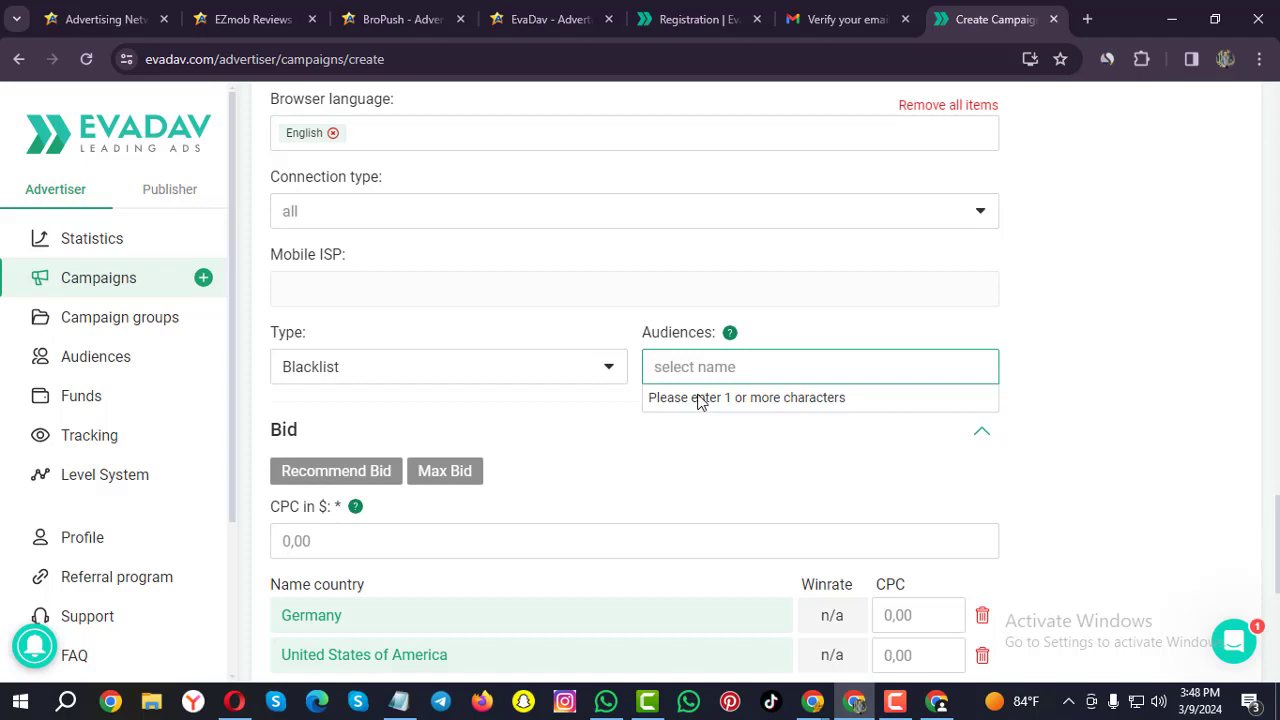
type("Car")
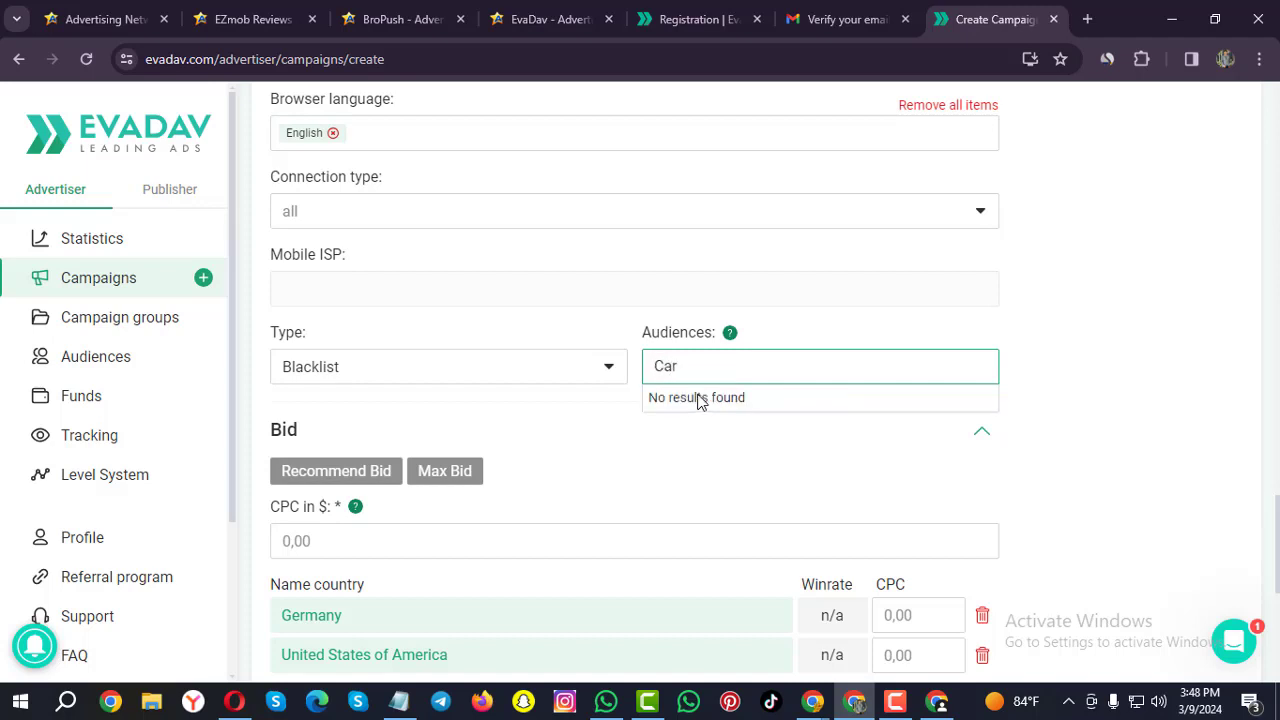
left_click(654, 437)
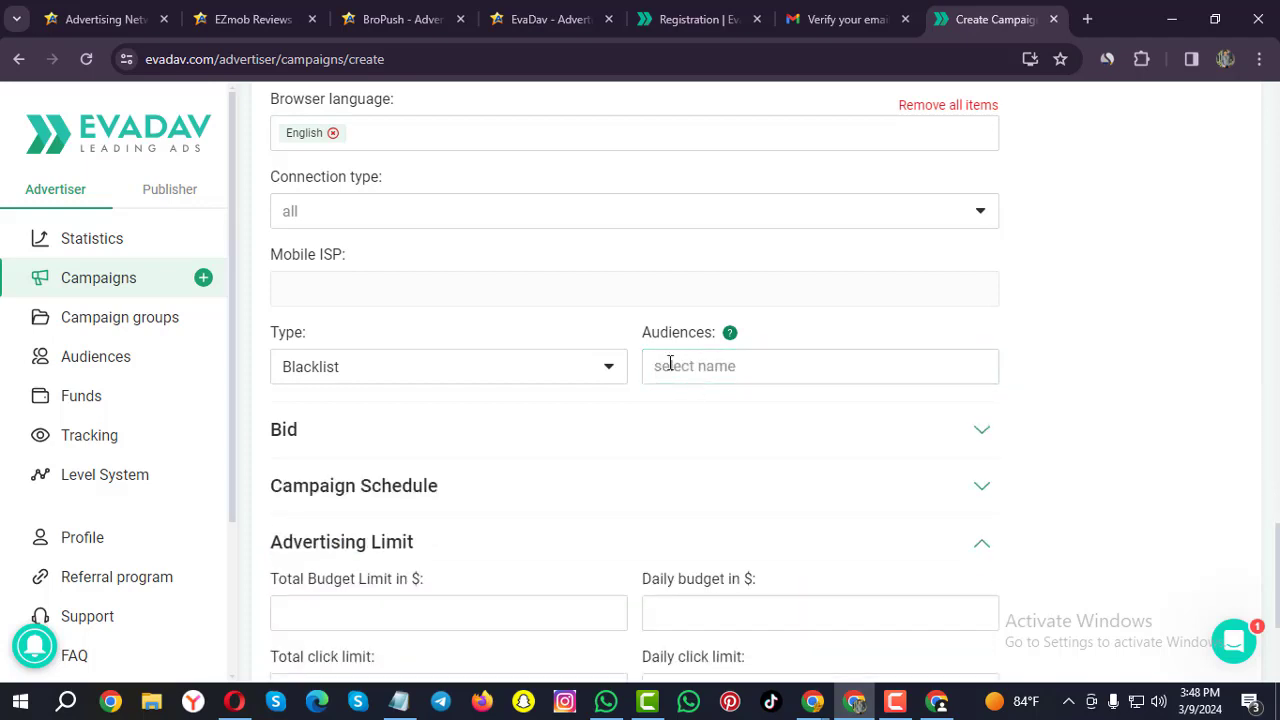
left_click(670, 364)
type("a")
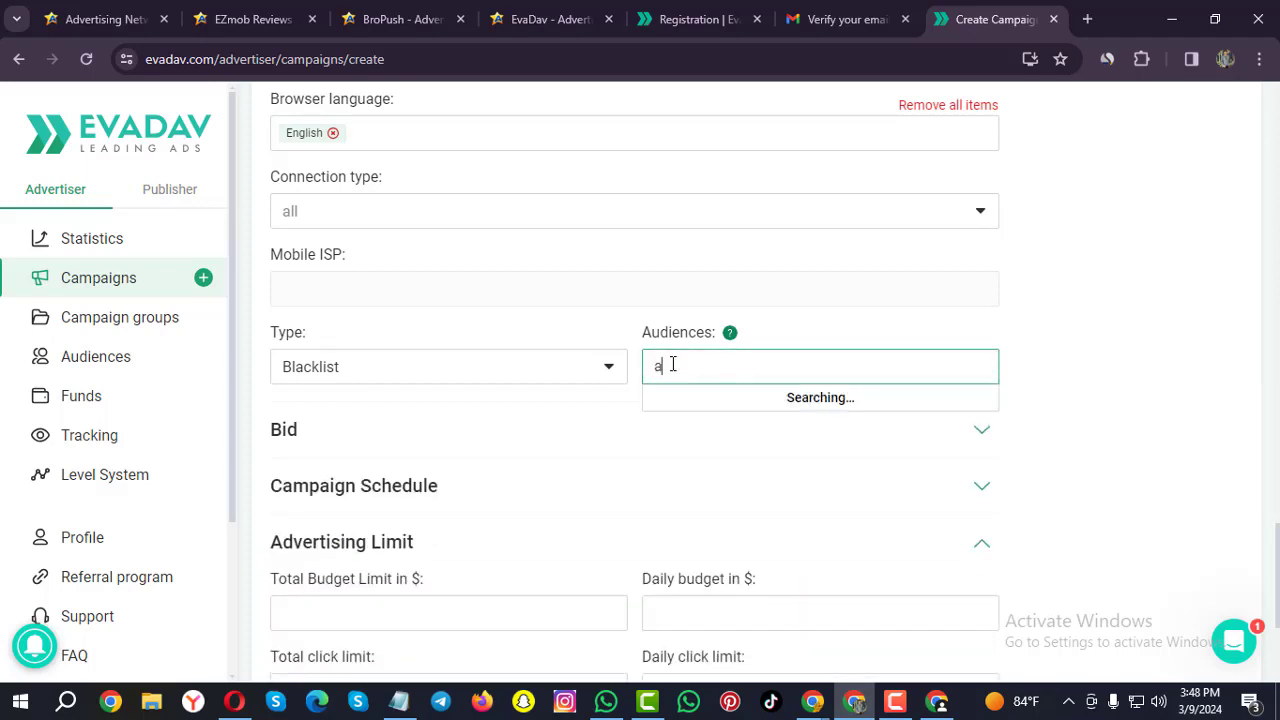
left_click(623, 427)
scroll(697, 389, "down", 1)
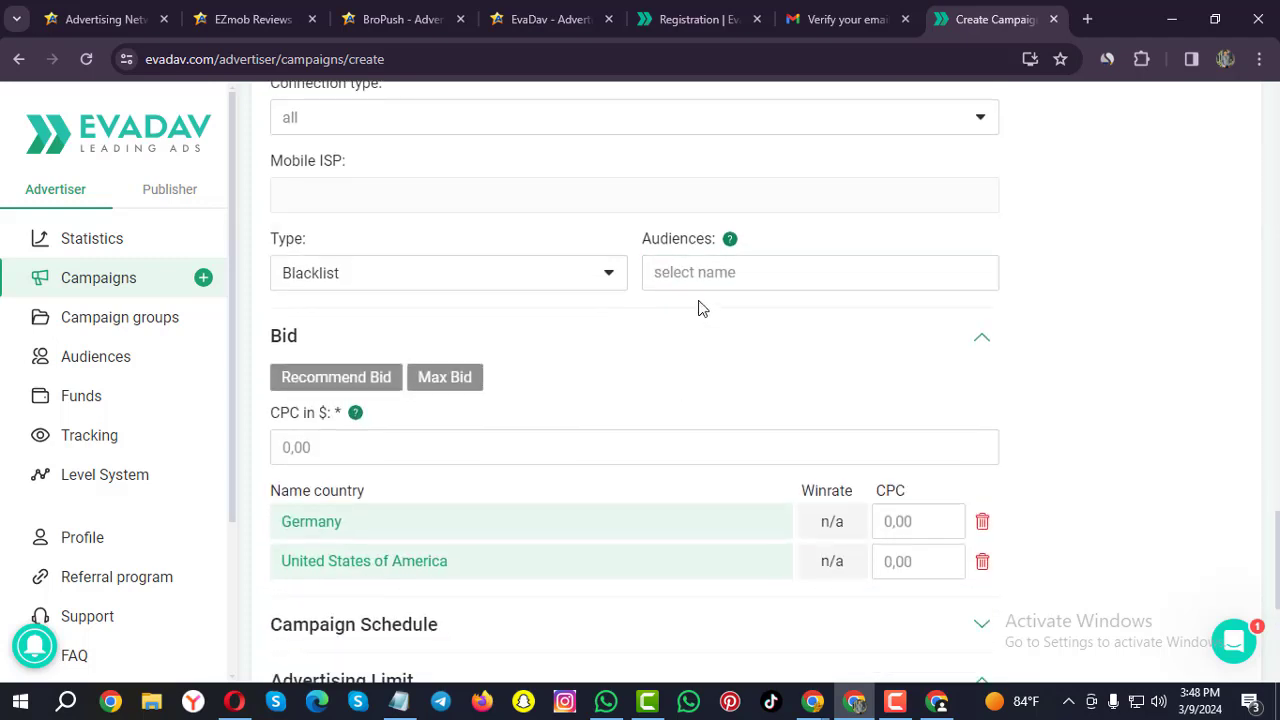
left_click_drag(644, 238, 791, 246)
left_click(591, 366)
scroll(410, 349, "down", 2)
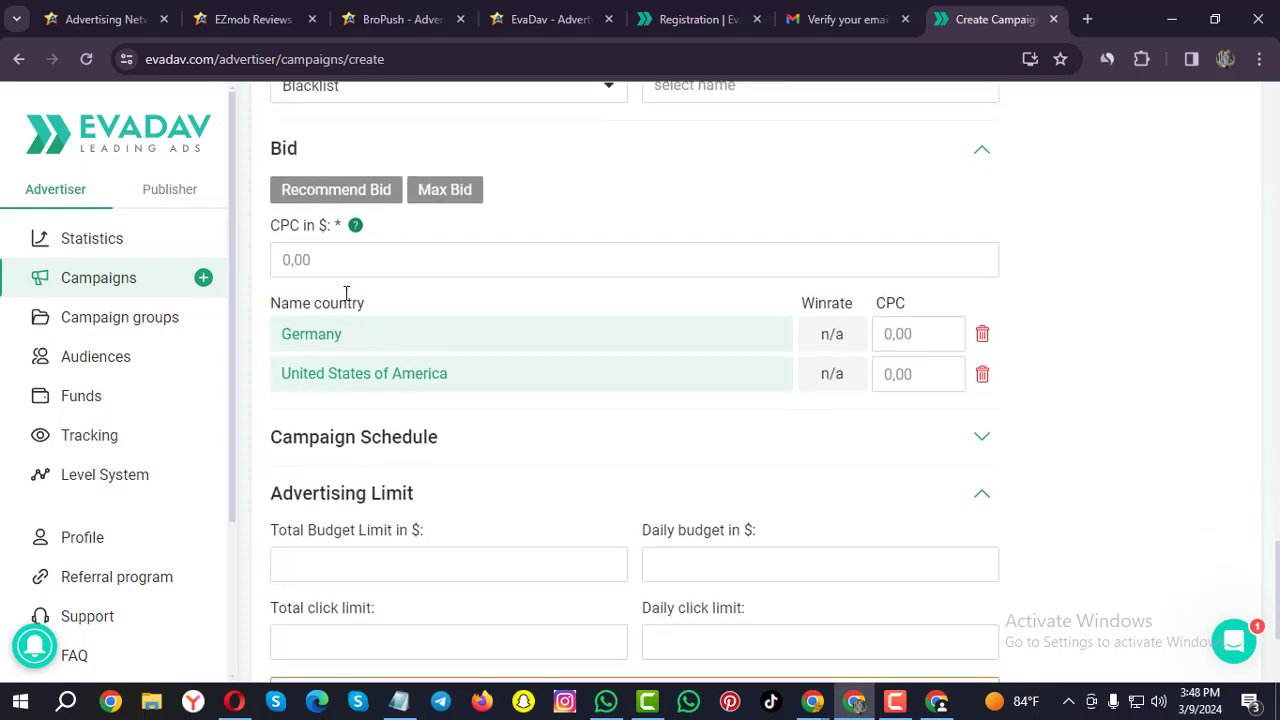
Enter a CPC bid of 0.028 $ for Germany and United States of America.
left_click(341, 262)
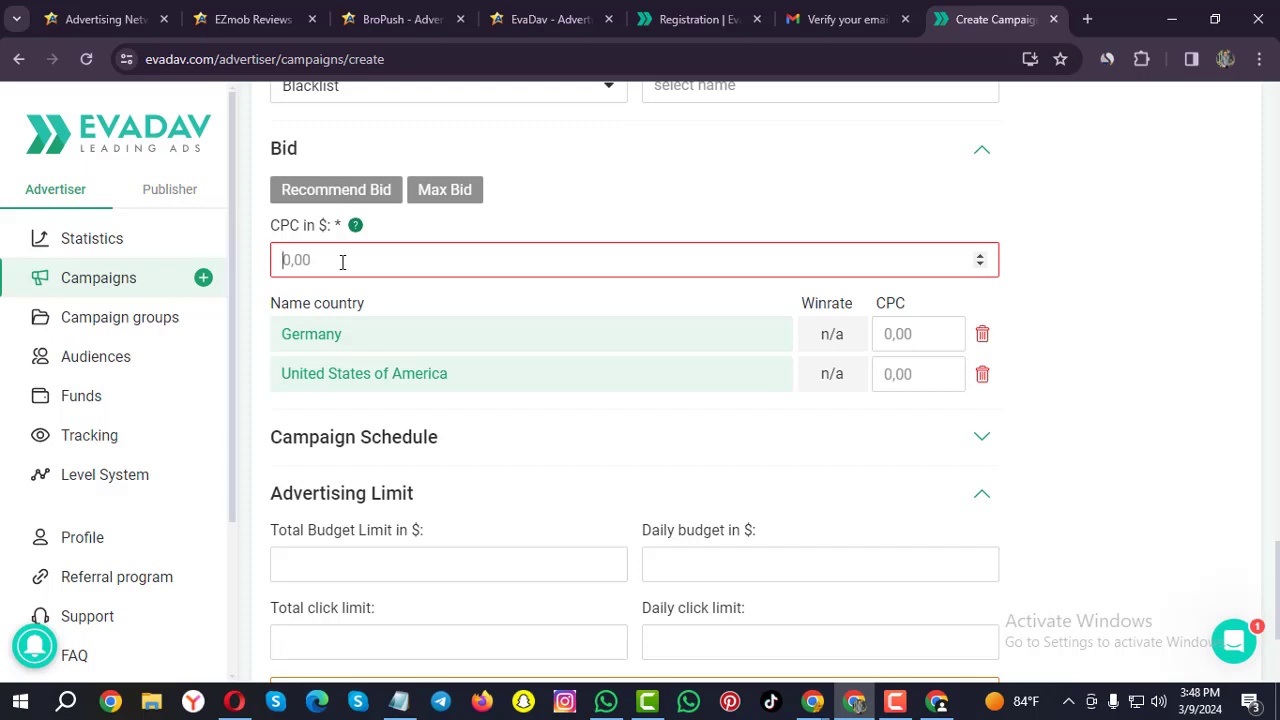
type("0.")
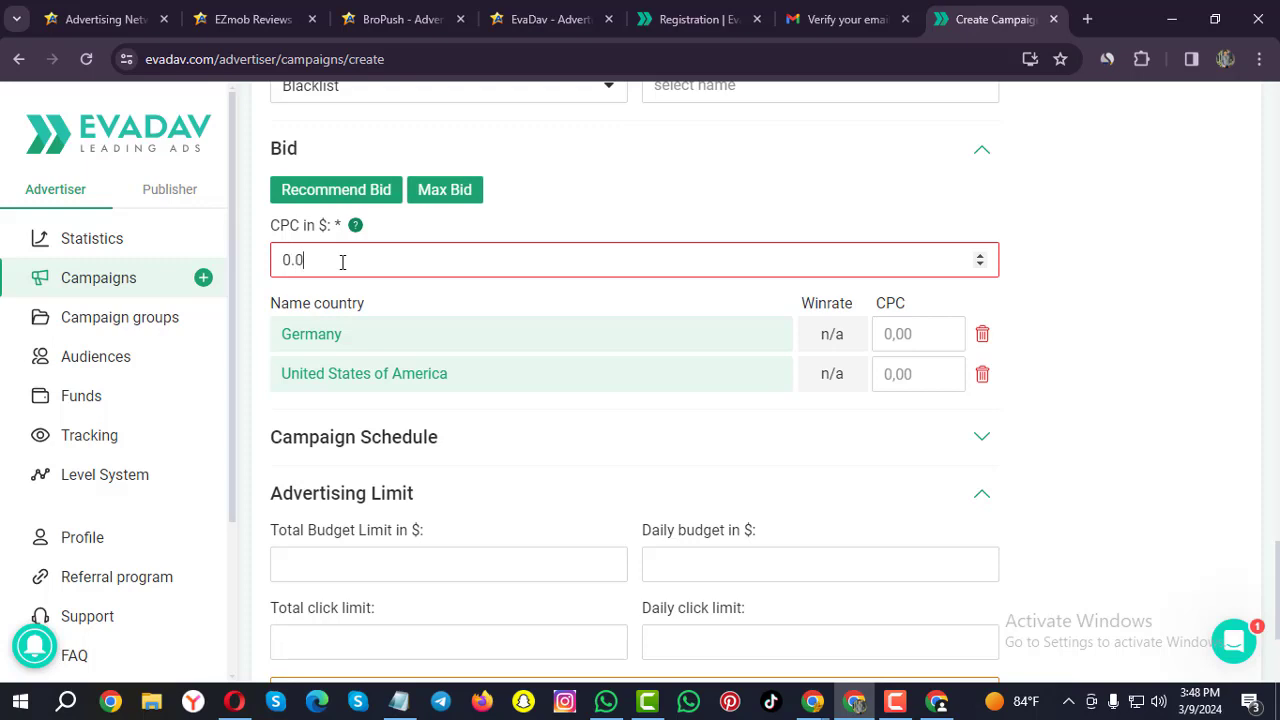
type("028")
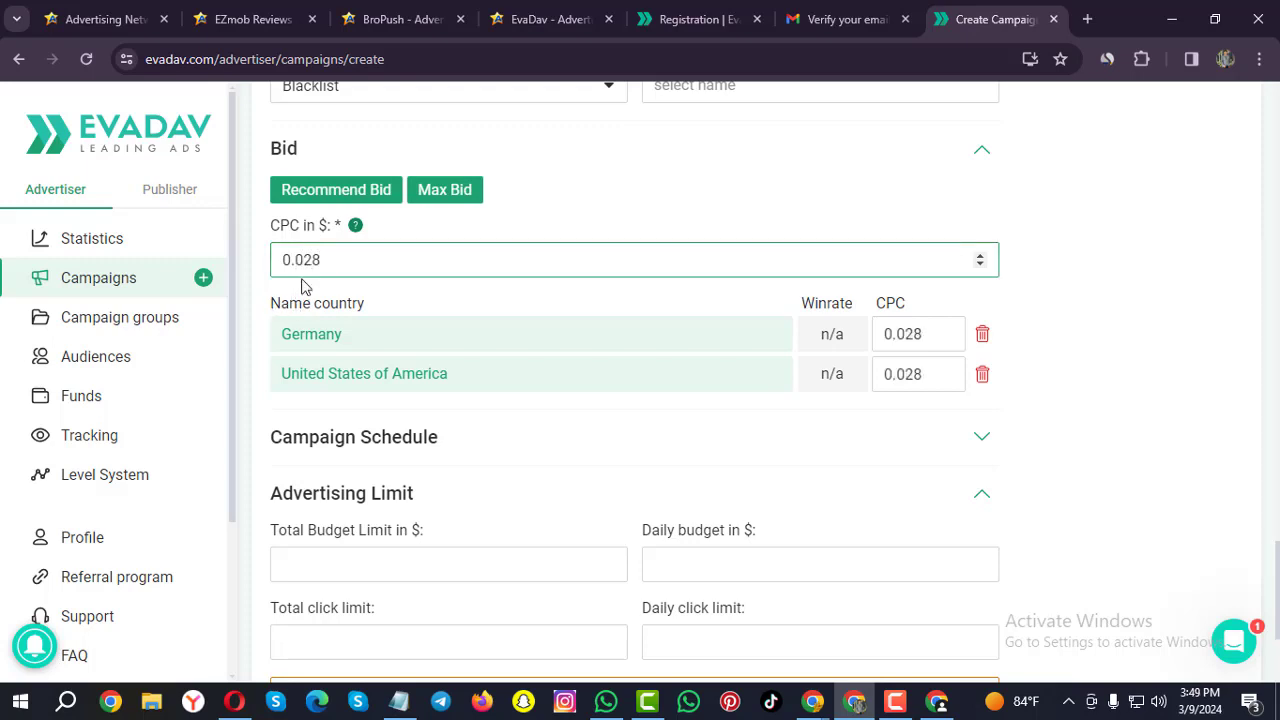
left_click_drag(340, 258, 252, 257)
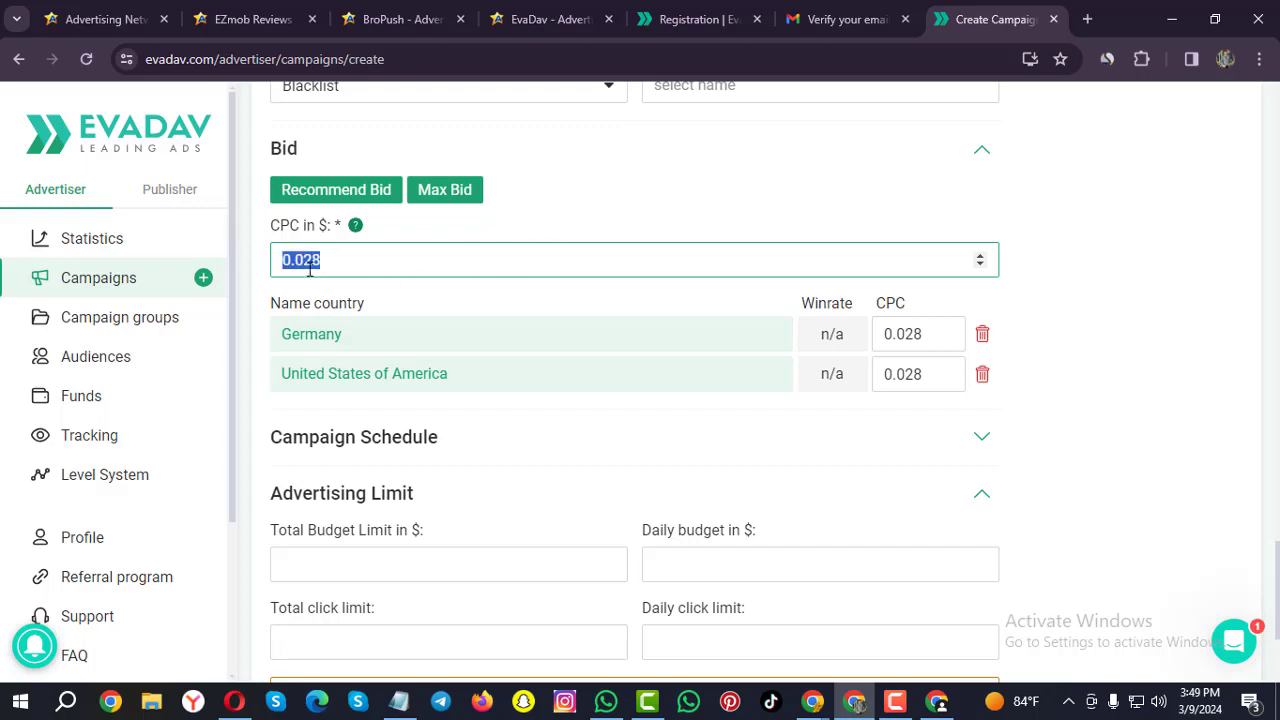
scroll(488, 330, "down", 3)
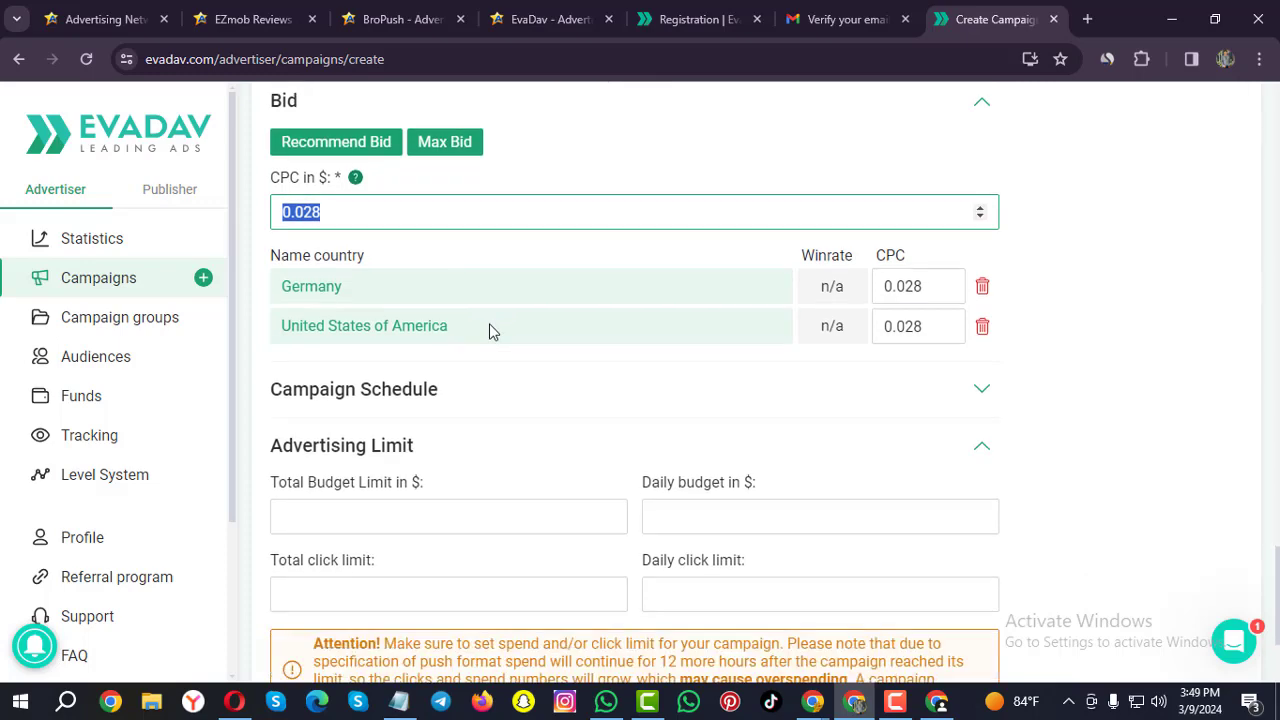
scroll(440, 318, "up", 3)
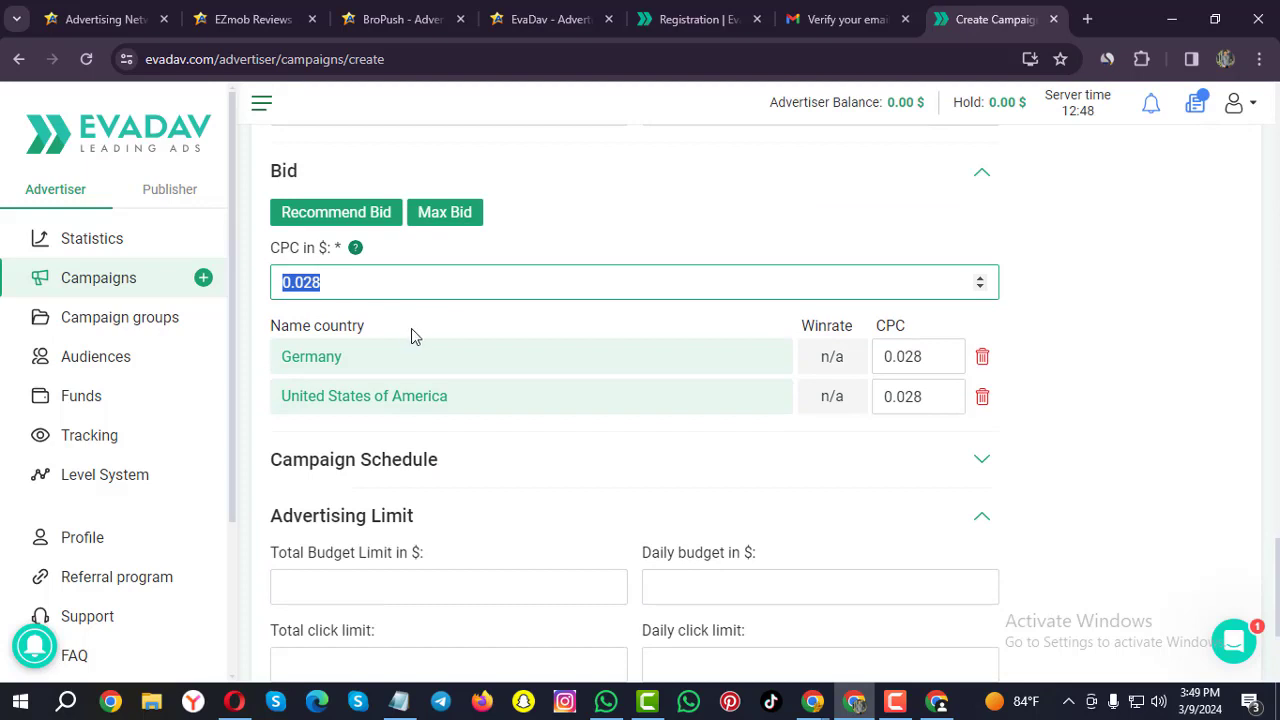
scroll(411, 329, "down", 2)
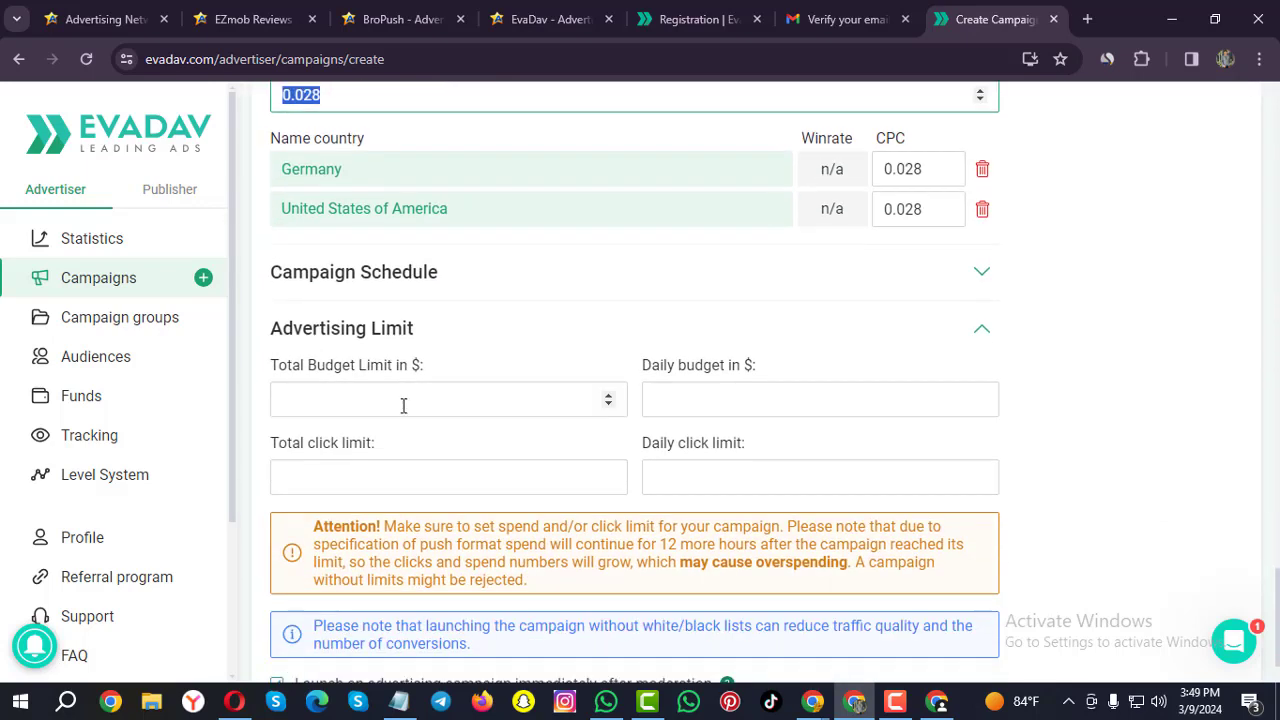
Set total budget 100 and daily budget 20, then create the 'Care it' campaign.
scroll(401, 412, "up", 1)
scroll(403, 414, "down", 1)
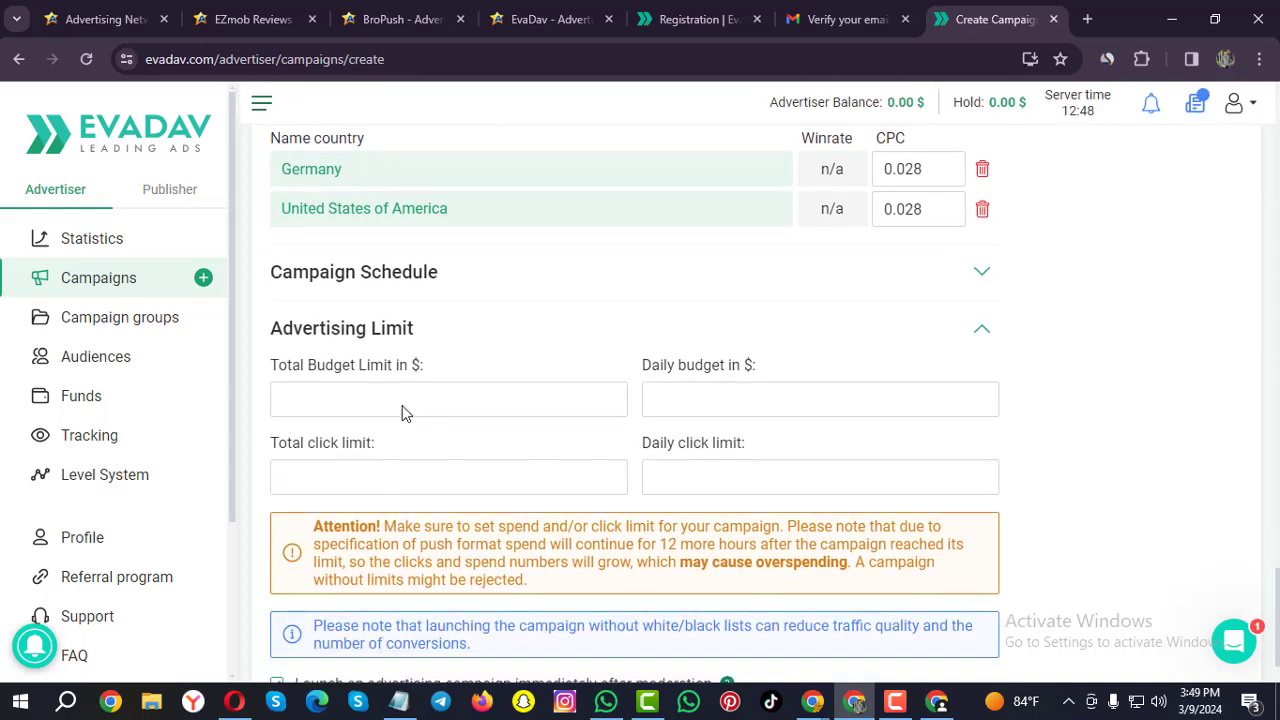
left_click(326, 399)
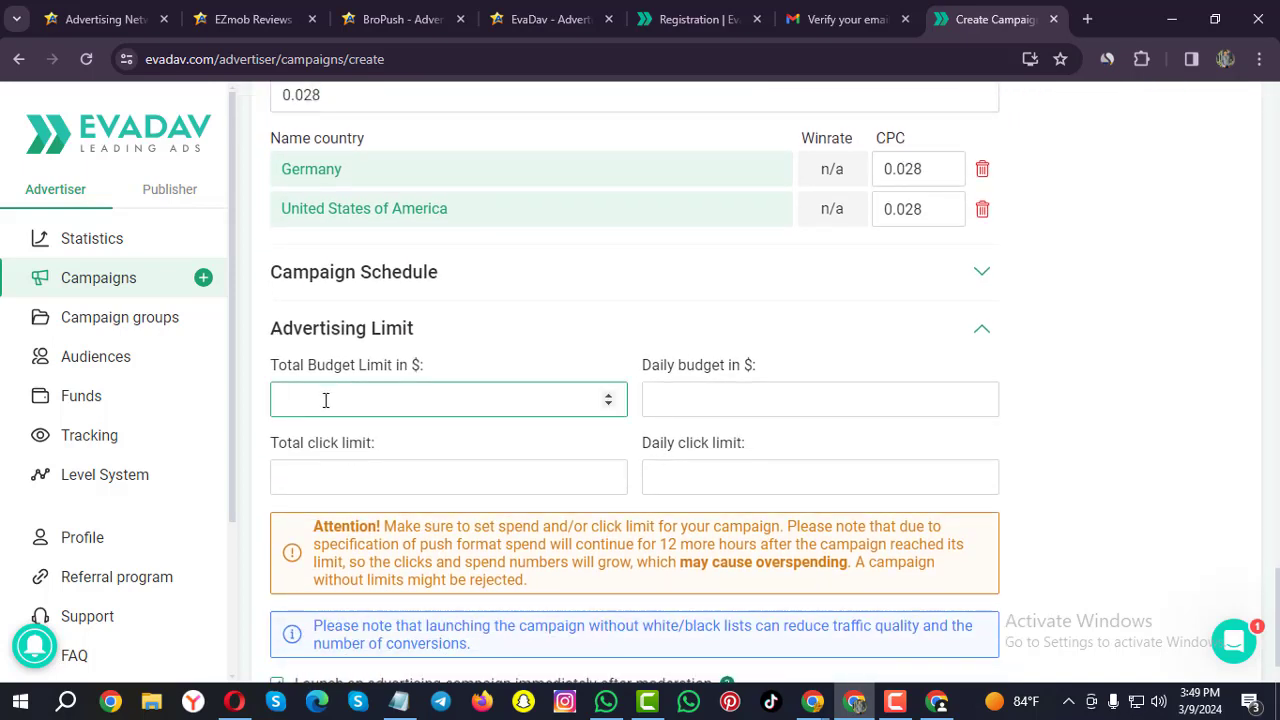
type("100")
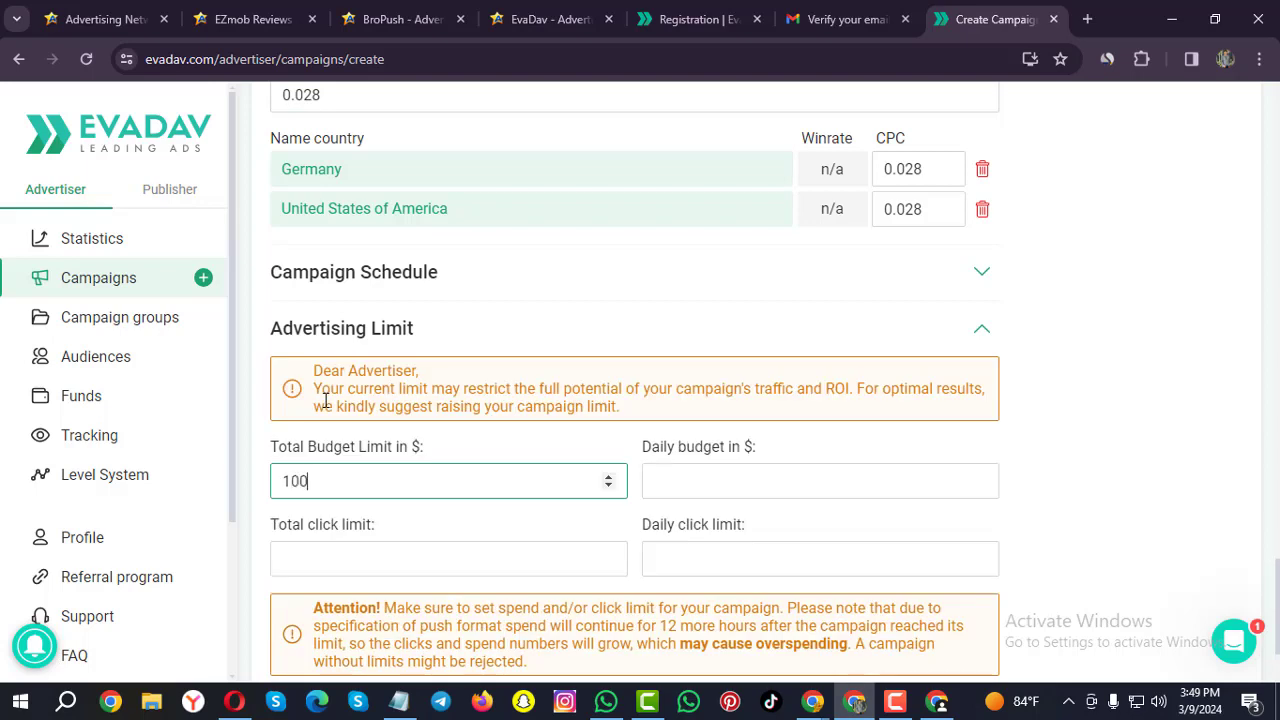
left_click(745, 478)
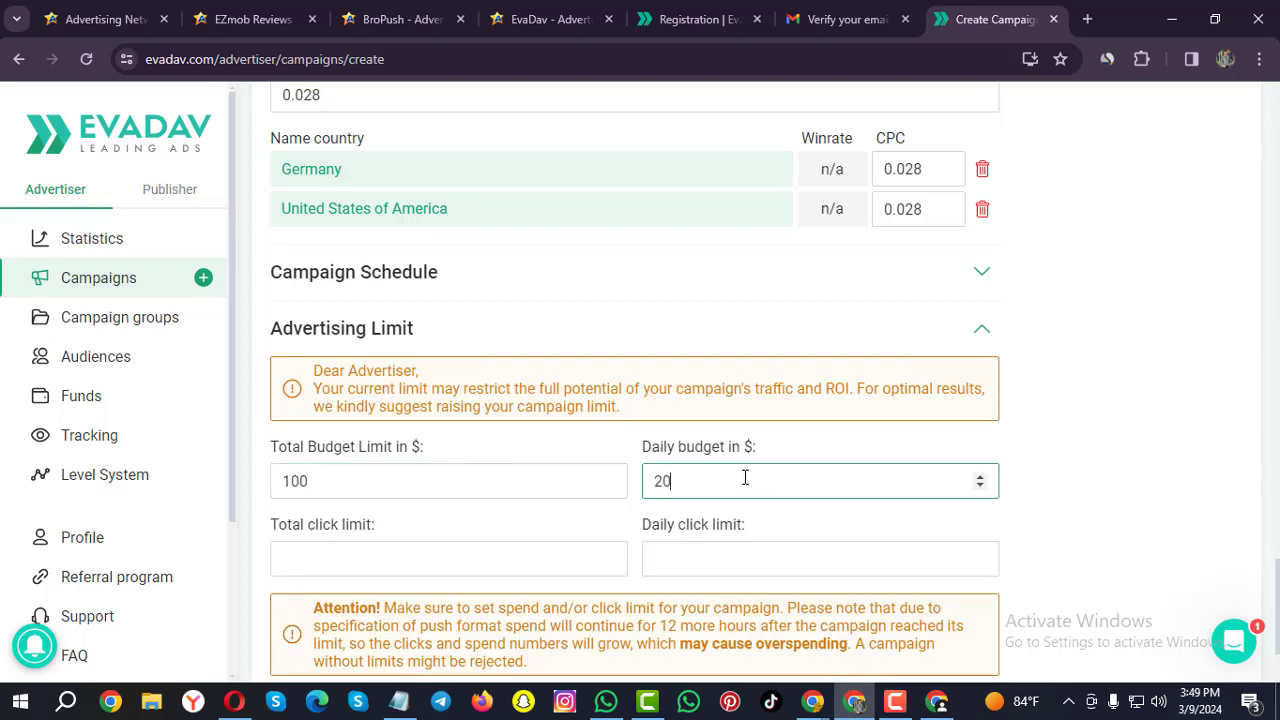
type("20")
scroll(605, 393, "down", 2)
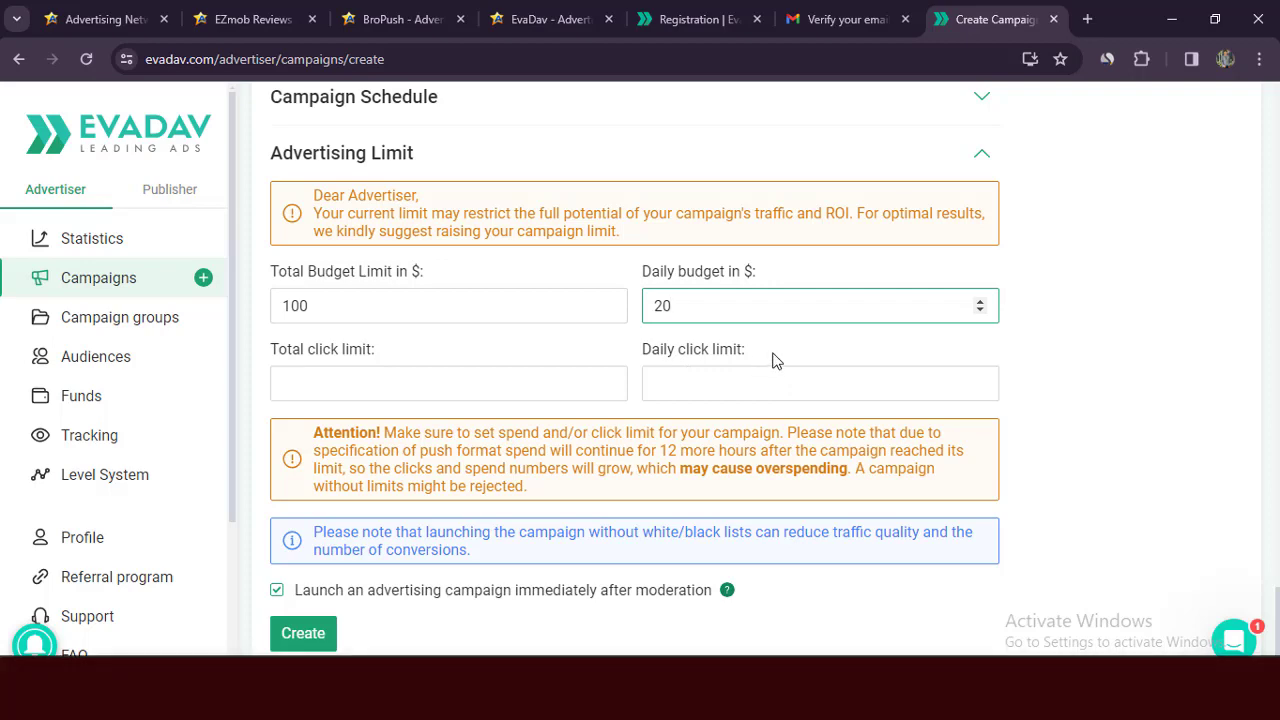
left_click(303, 633)
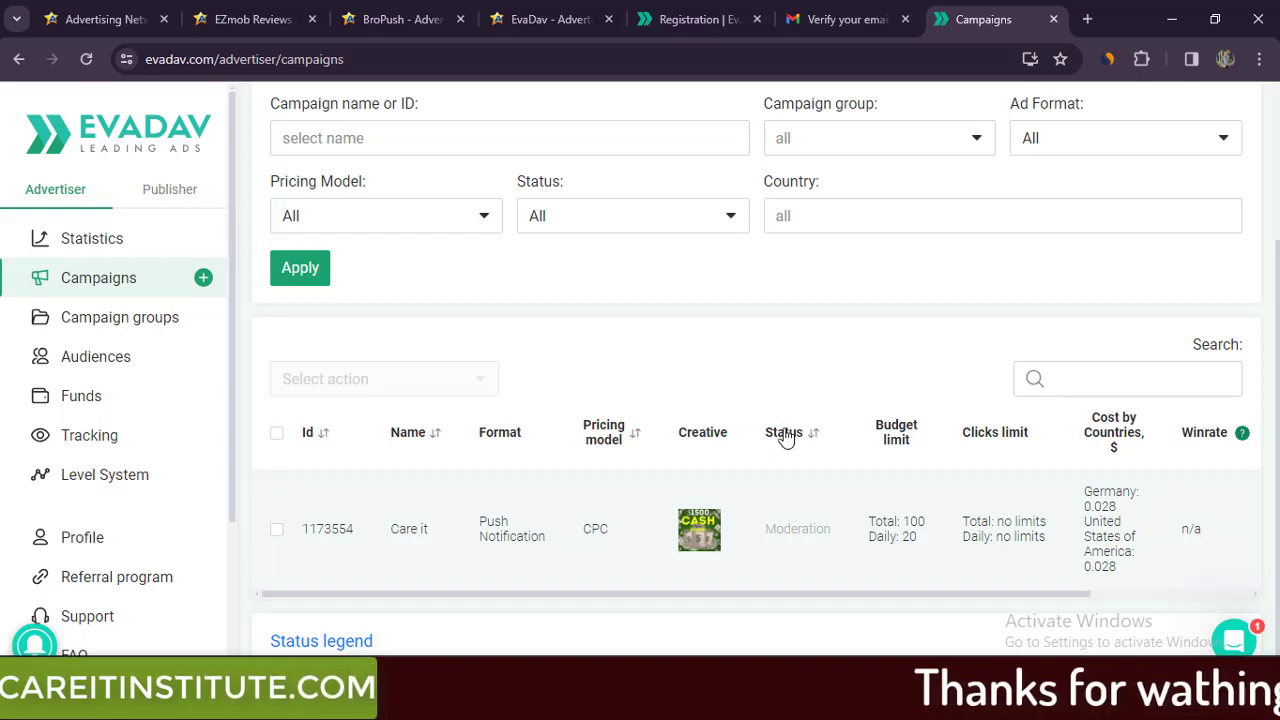
Check the campaign's Moderation status and n/a winrate, then turn on Dark mode.
left_click_drag(766, 528, 846, 534)
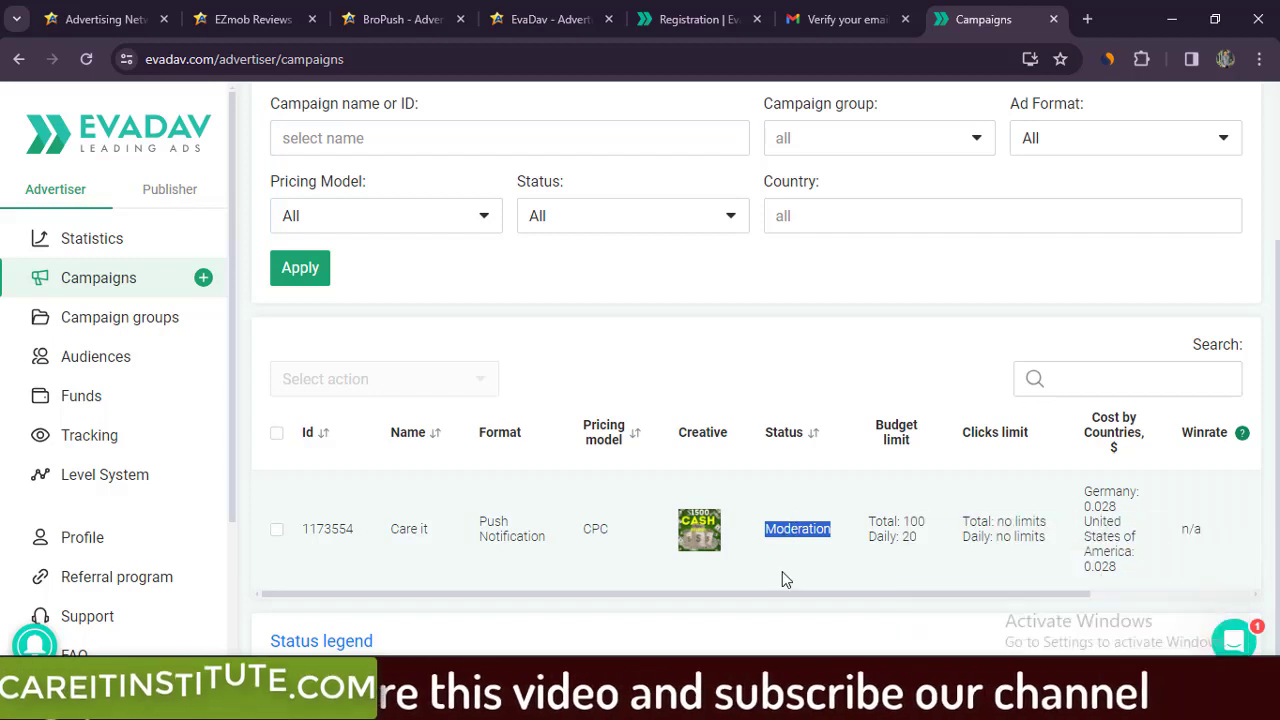
left_click_drag(831, 600, 943, 594)
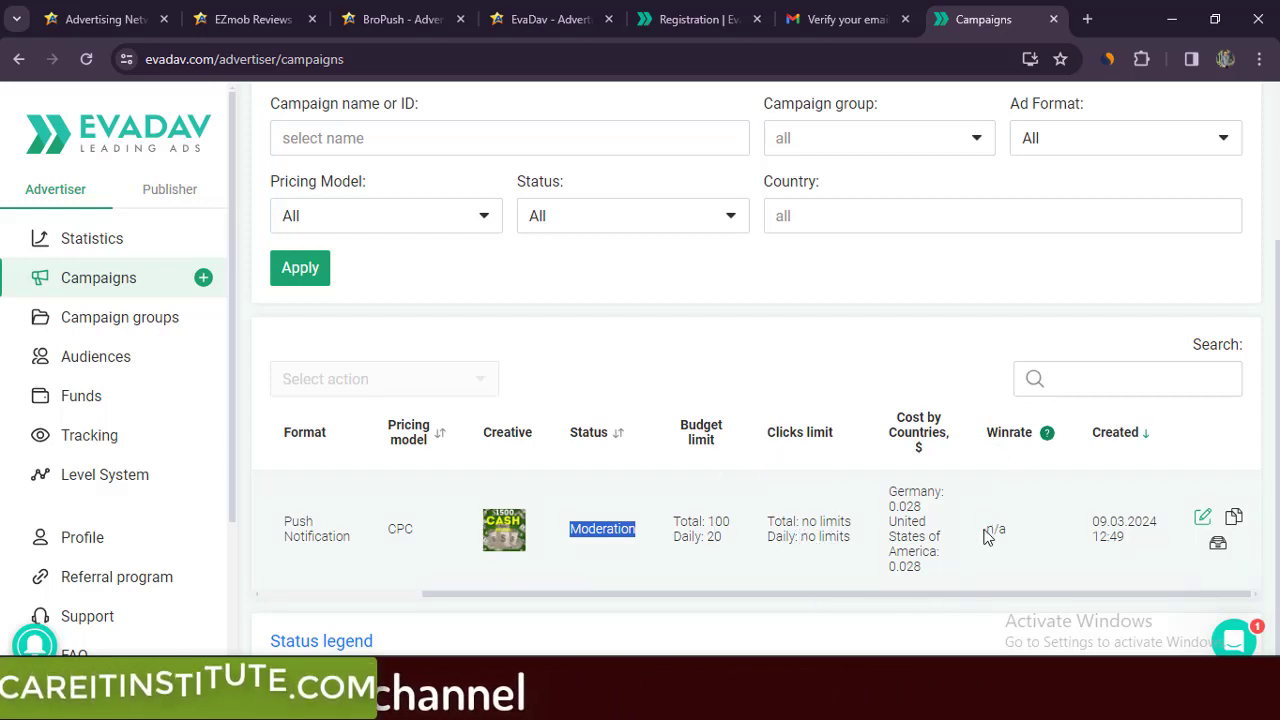
left_click_drag(986, 529, 1018, 534)
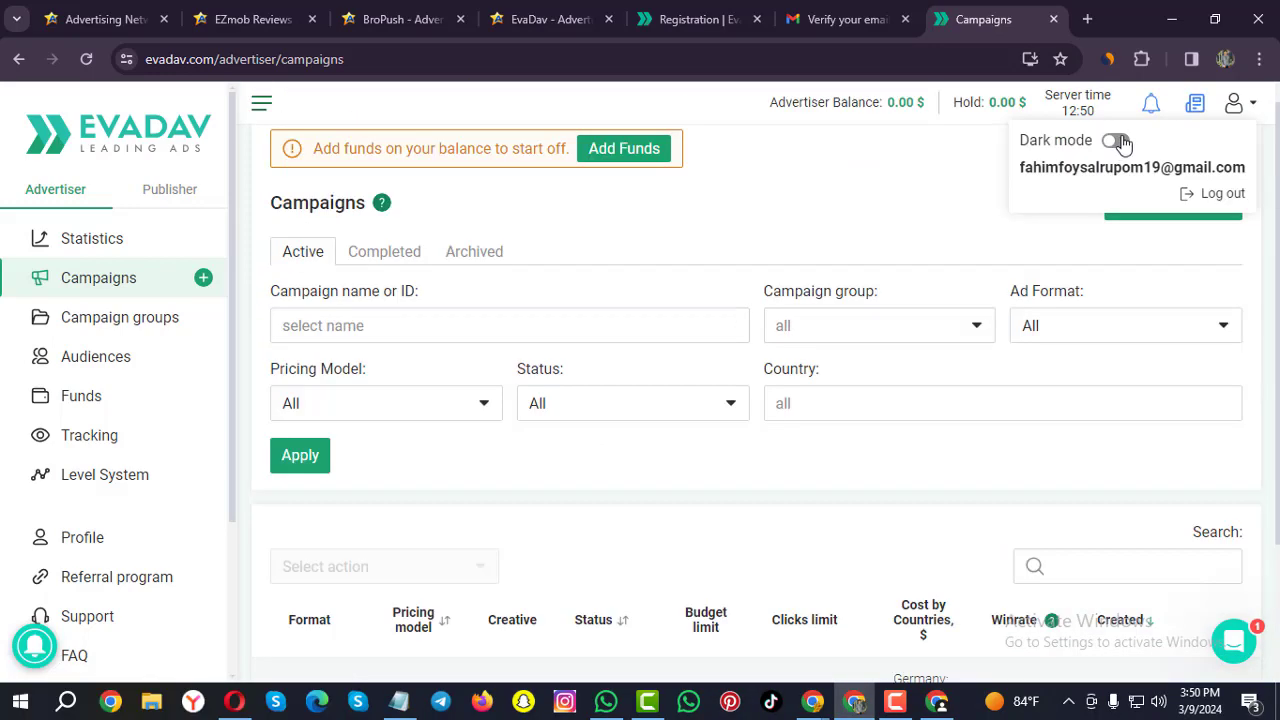
left_click(1116, 141)
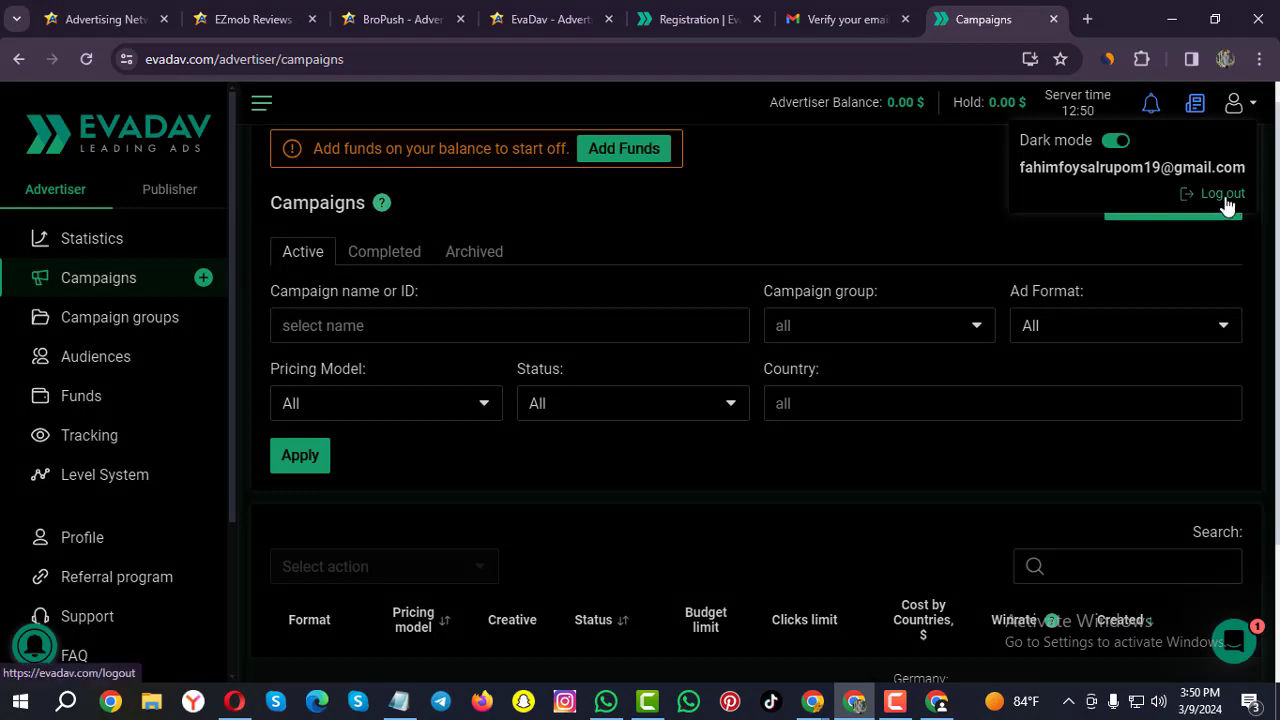
scroll(395, 325, "down", 1)
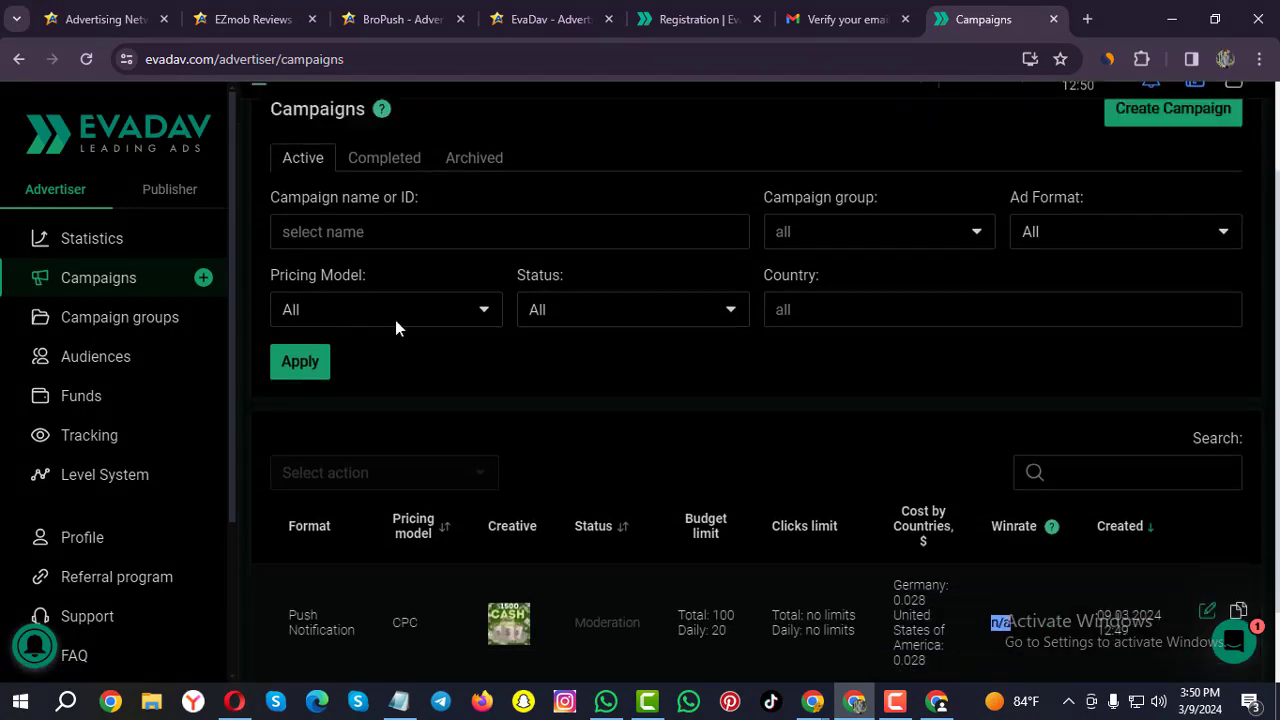